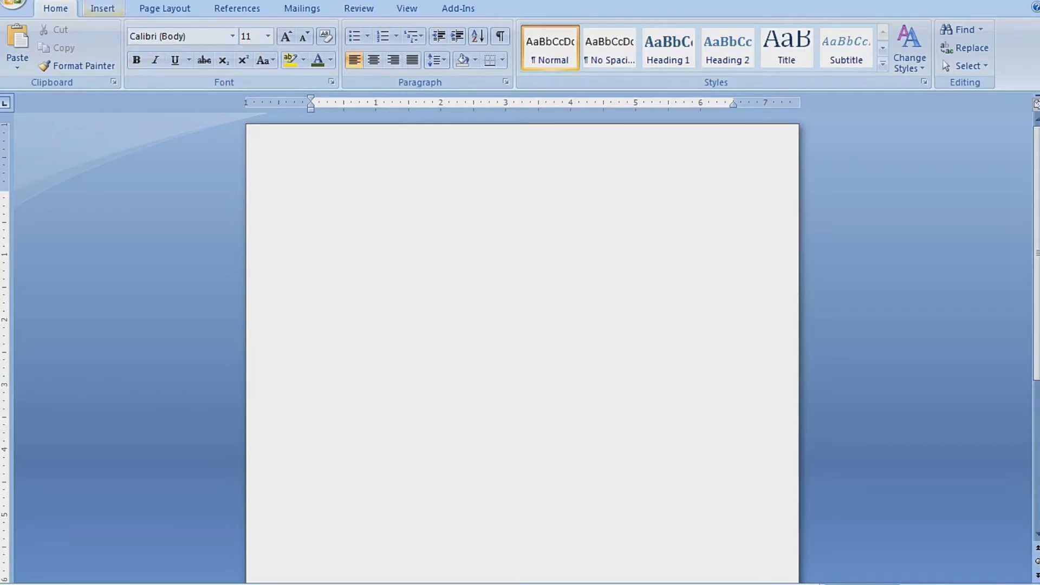
Insert a table with six columns and five rows, and enlarge it so the cells are about 0.55" high and 1.09" wide.
{"action": "left_click", "coordinate": [102, 9]}
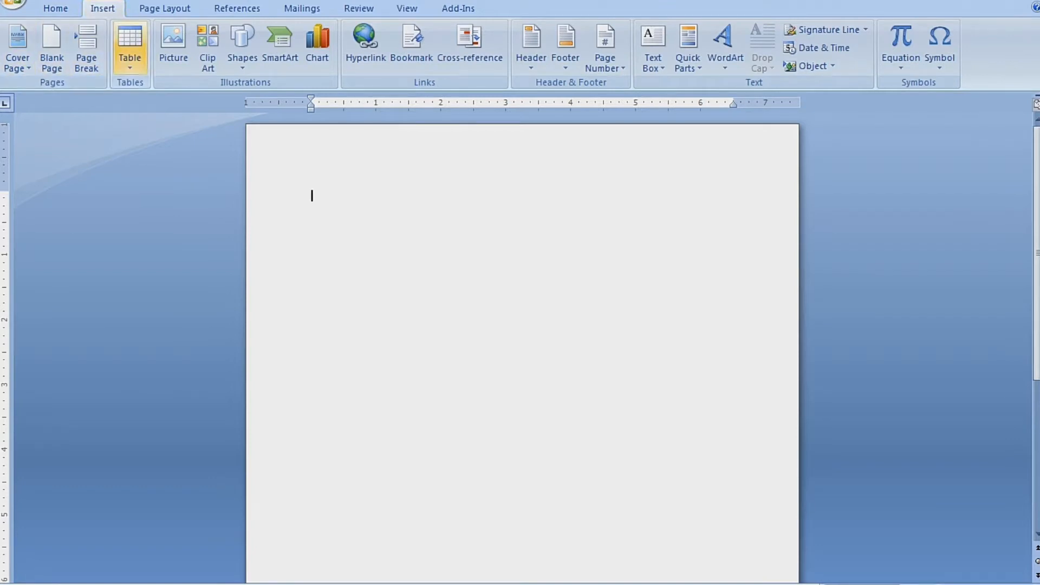
{"action": "left_click", "coordinate": [129, 47]}
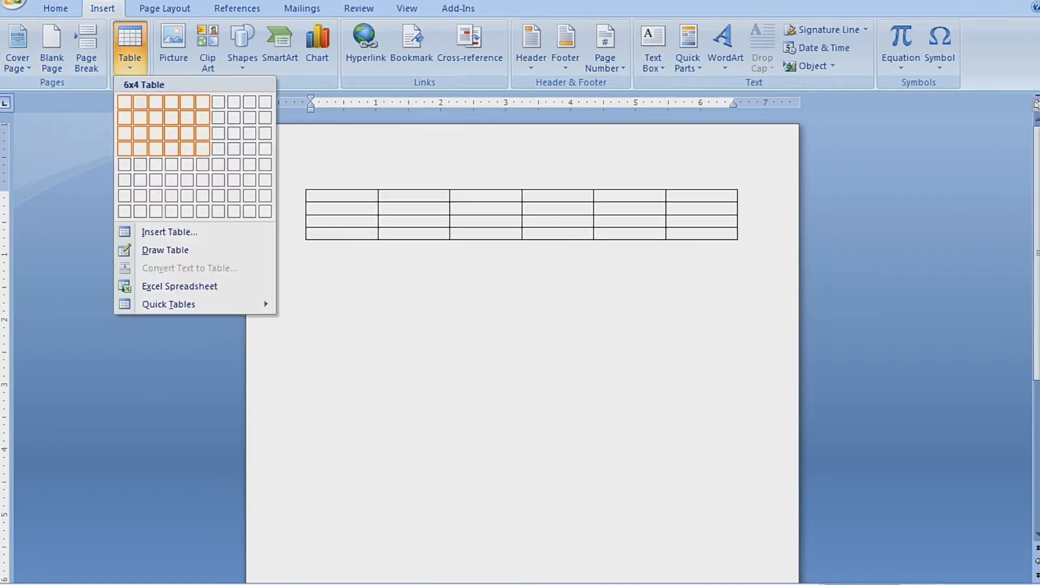
{"action": "left_click", "coordinate": [203, 164]}
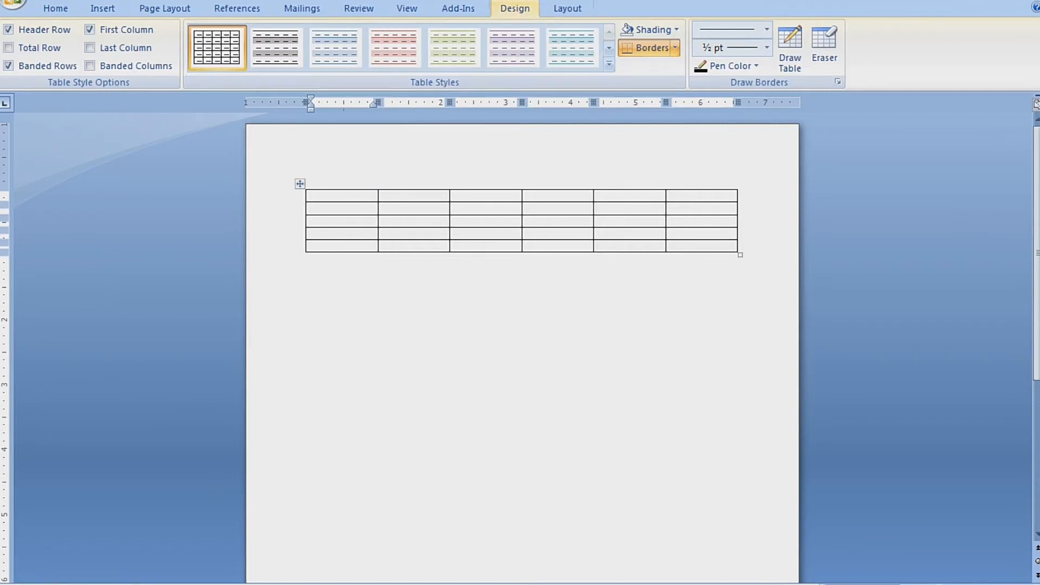
{"action": "left_click_drag", "start_coordinate": [741, 255], "coordinate": [731, 375]}
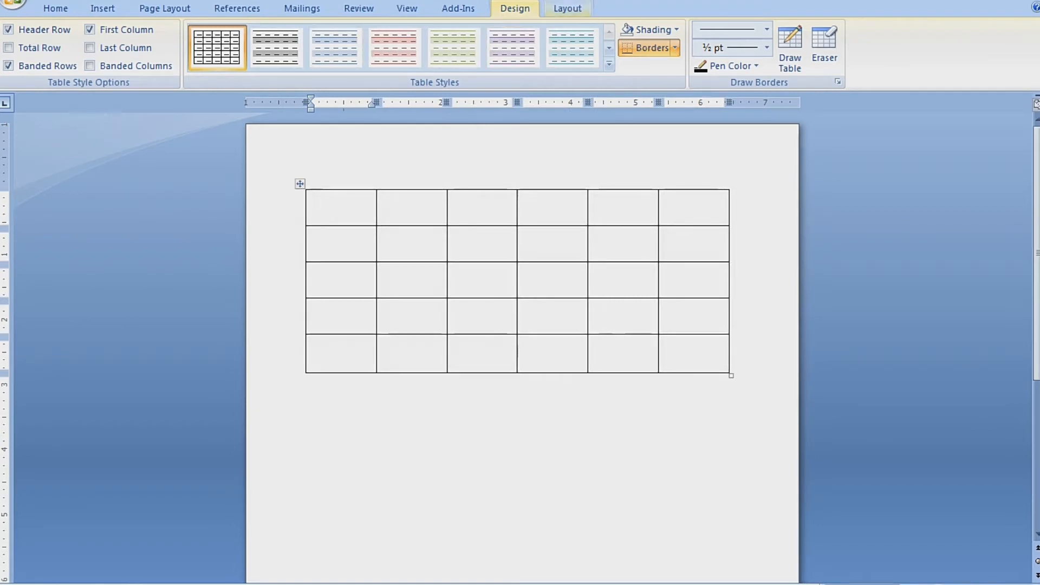
Select the table's top-left cell, and extend the selection to the whole first row.
{"action": "left_click", "coordinate": [567, 8]}
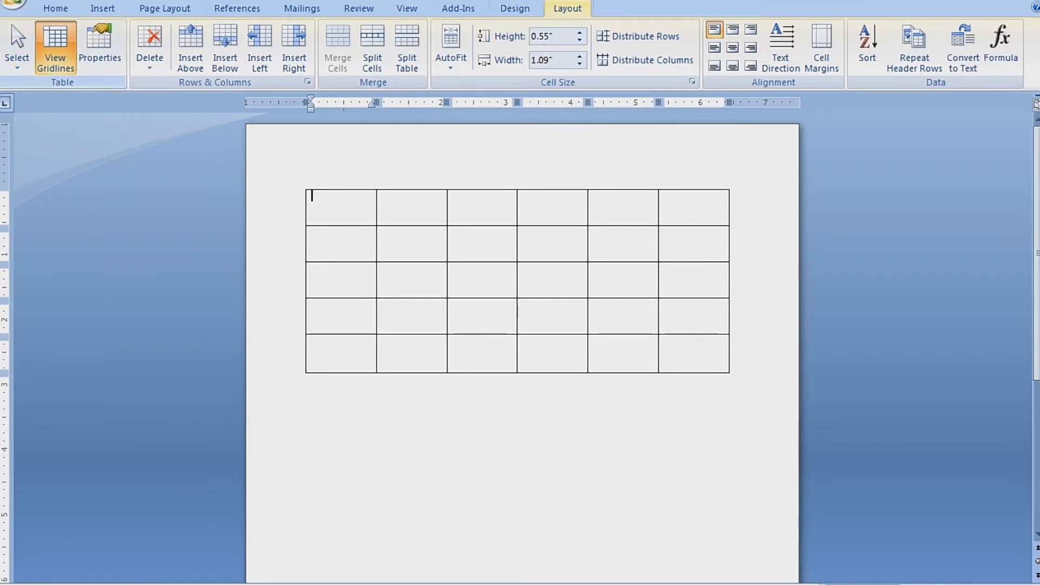
{"action": "left_click", "coordinate": [17, 55]}
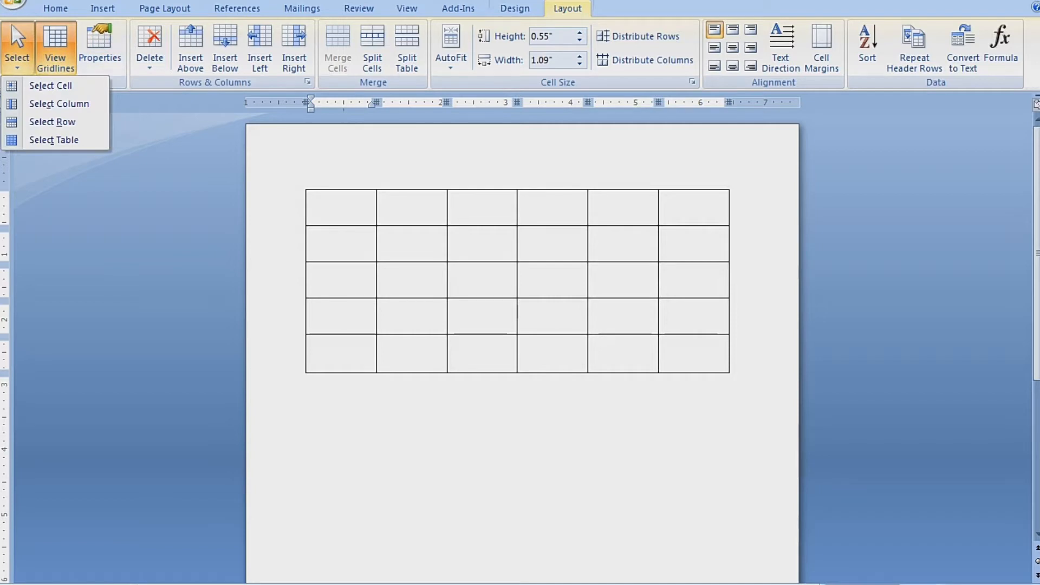
{"action": "key", "text": "Escape"}
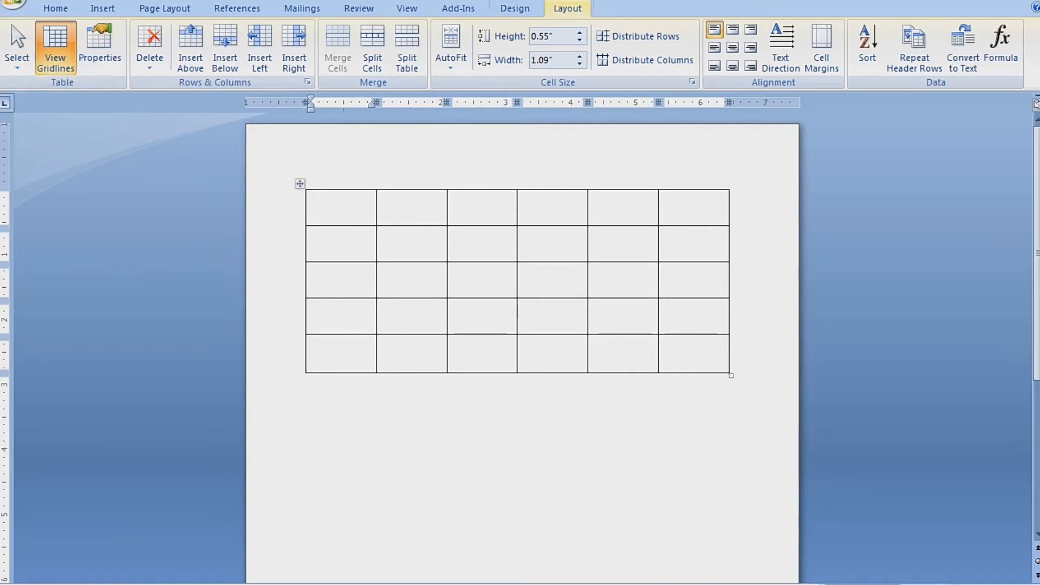
{"action": "left_click", "coordinate": [309, 207]}
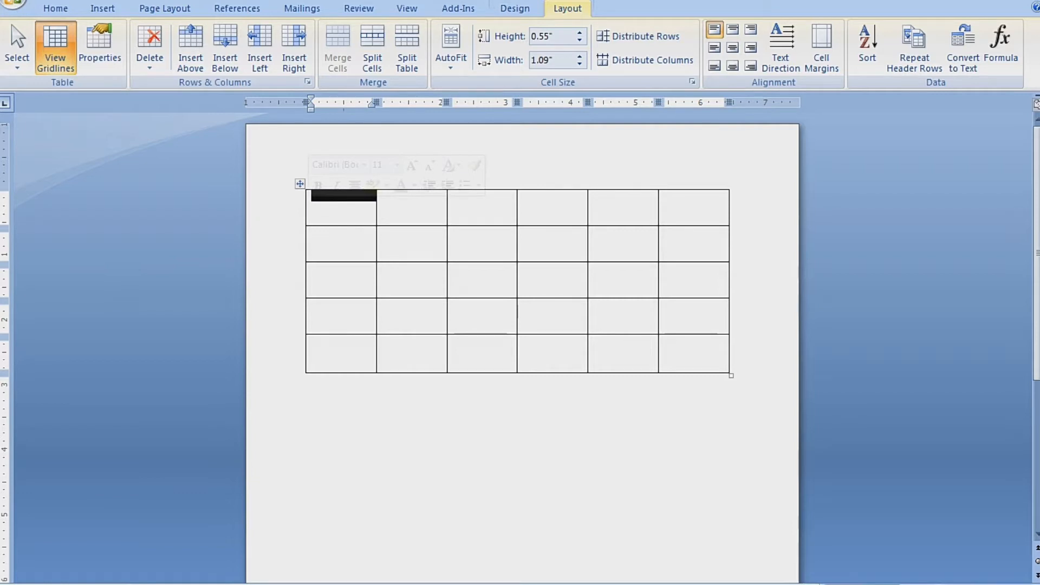
{"action": "double_click", "coordinate": [308, 208]}
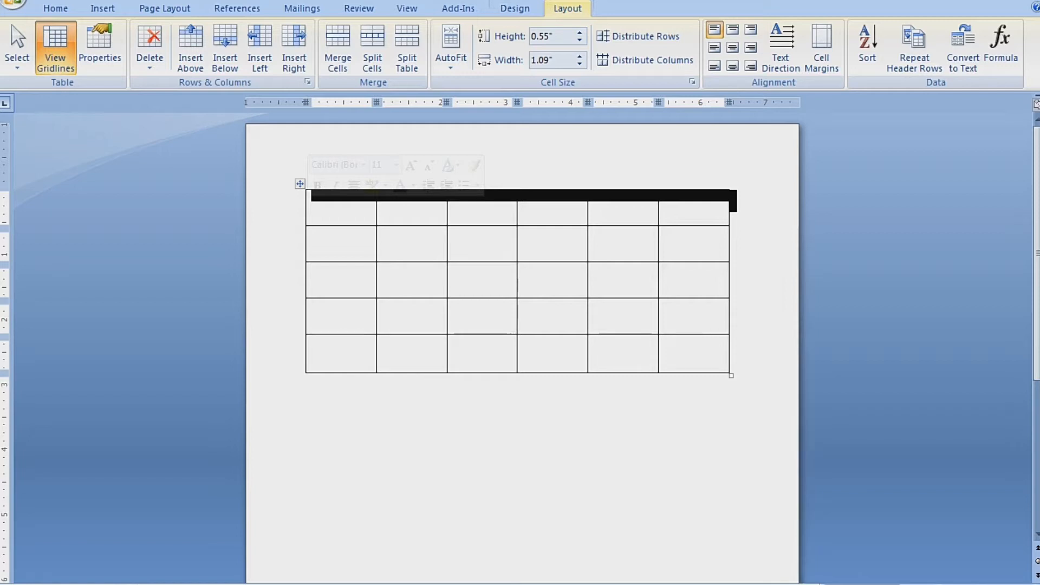
Clear the row selection and select the table's first column, followed by the second column.
{"action": "left_click", "coordinate": [313, 196]}
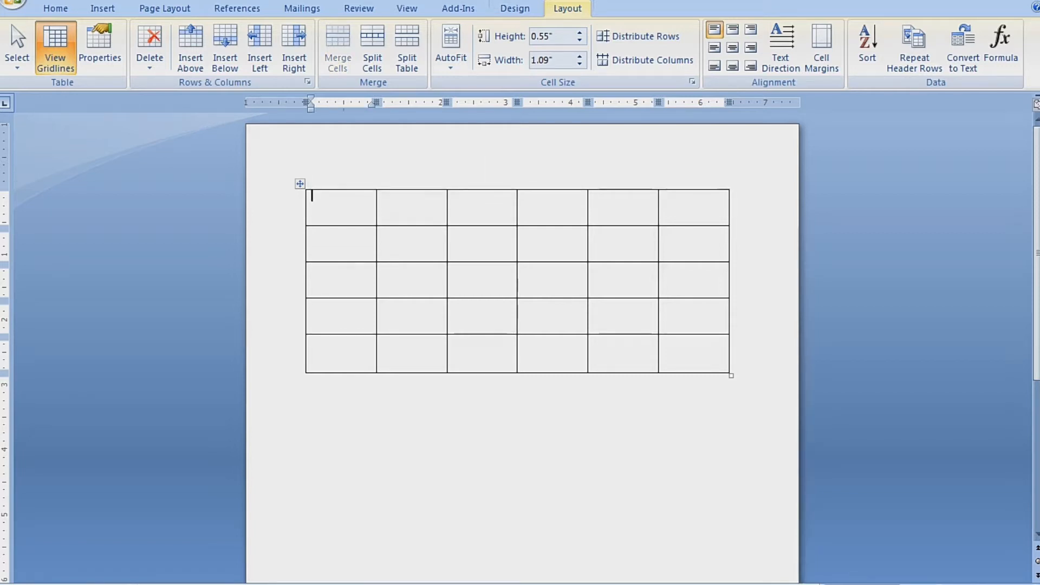
{"action": "left_click", "coordinate": [337, 187]}
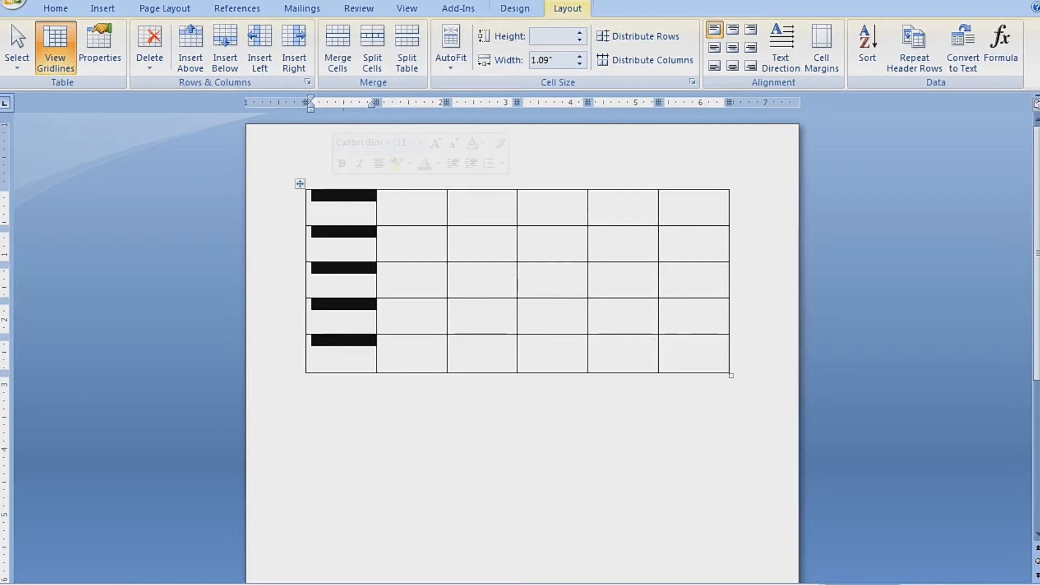
{"action": "left_click", "coordinate": [410, 187]}
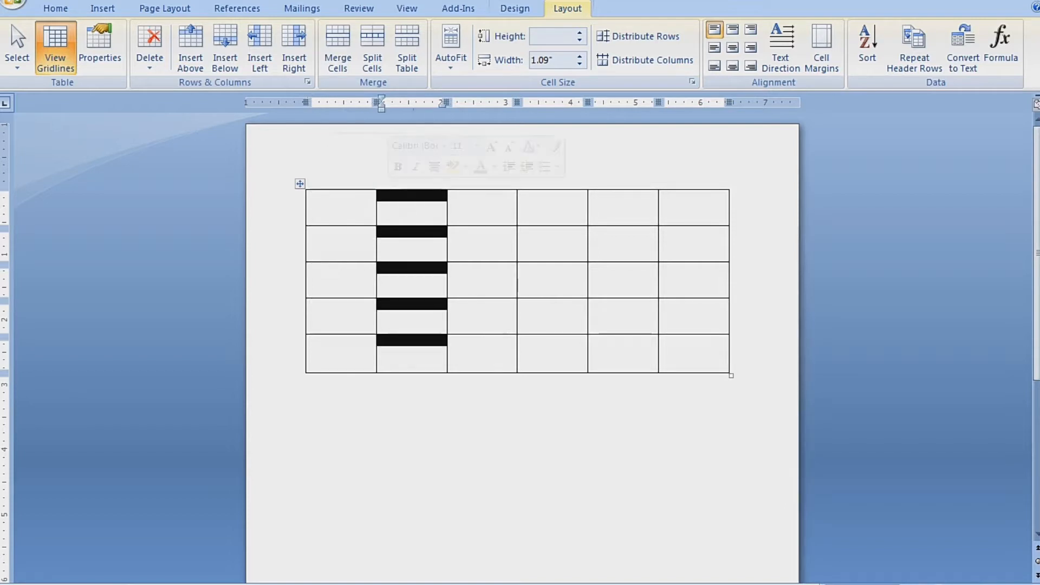
Try centering the content of the table's top-left cell, and undo the alignment change.
{"action": "left_click", "coordinate": [336, 203]}
{"action": "key", "text": "ctrl+e"}
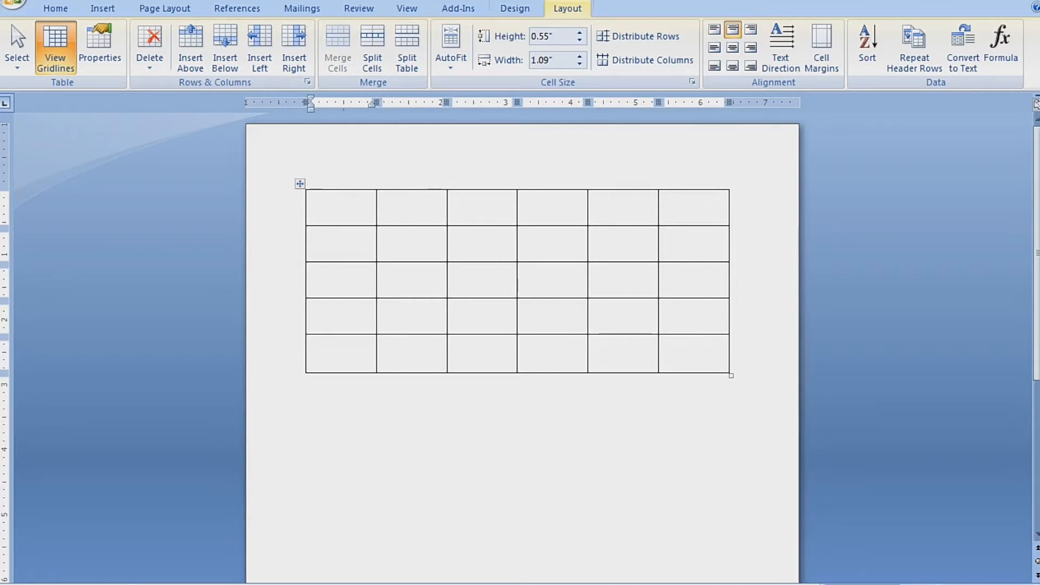
{"action": "key", "text": "ctrl+z"}
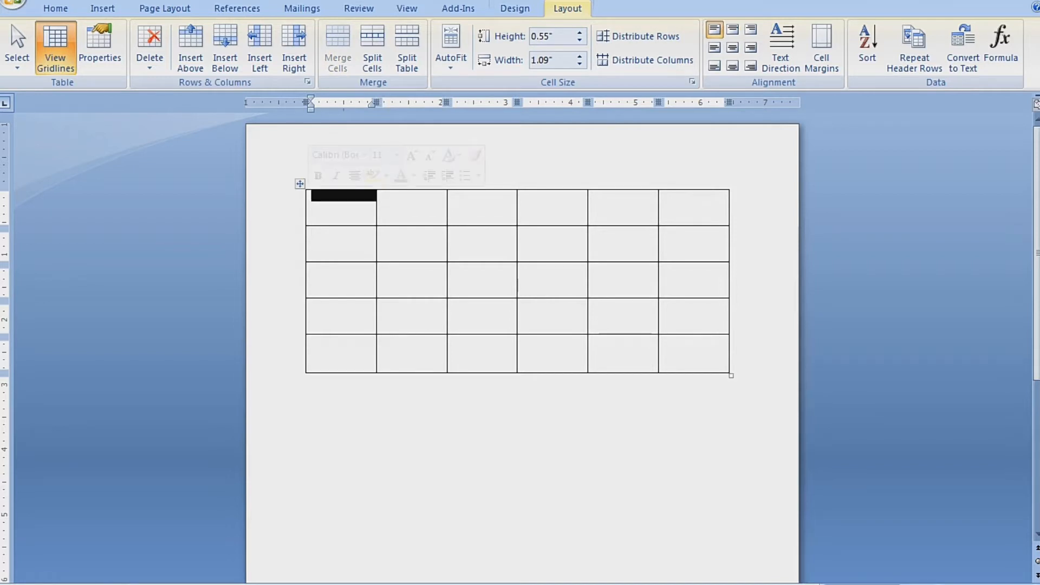
Select the table's entire first row and dismiss the Windows color scheme prompt without choosing an option.
{"action": "double_click", "coordinate": [308, 205]}
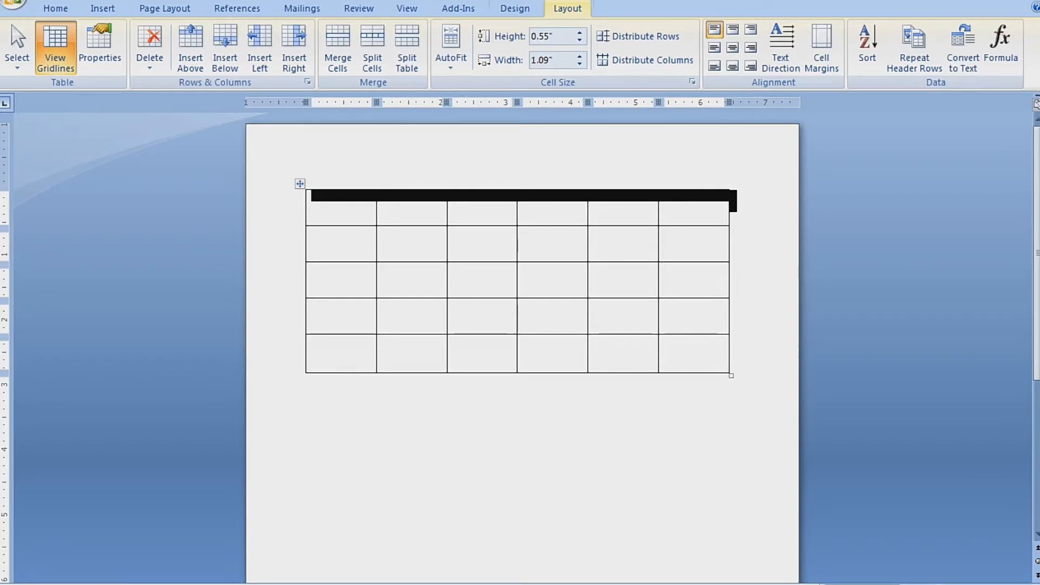
{"action": "left_click", "coordinate": [16, 54]}
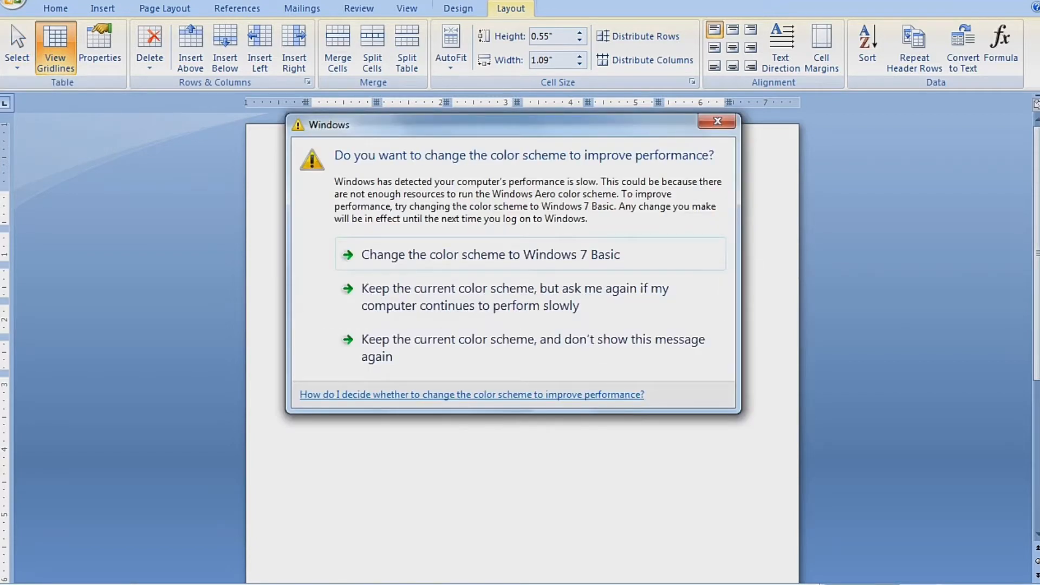
{"action": "left_click", "coordinate": [718, 120]}
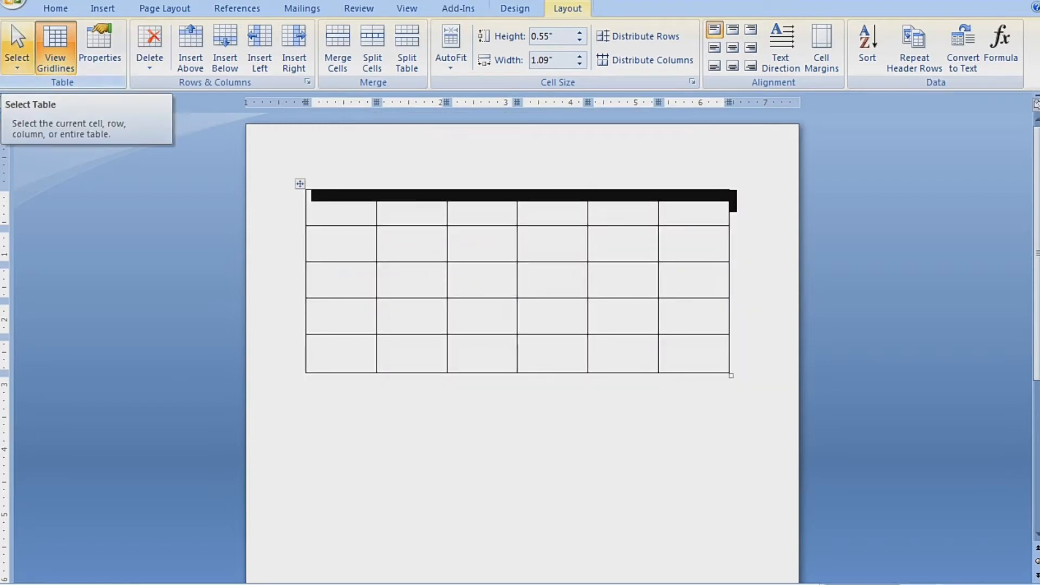
{"action": "left_click", "coordinate": [17, 54]}
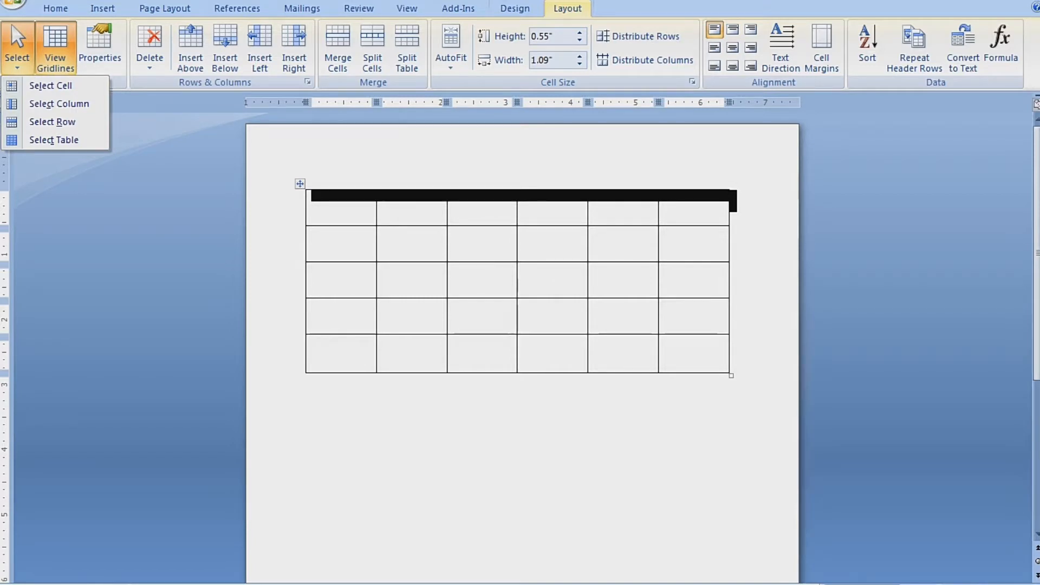
{"action": "key", "text": "Escape"}
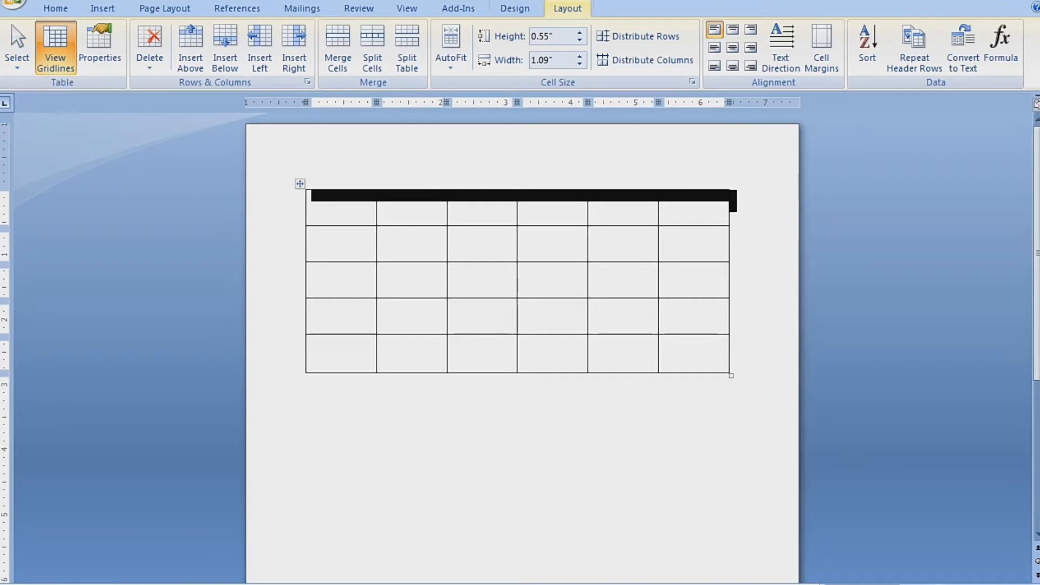
Select the first cell of the second row with Select Cell, and extend it to the whole row with Select Row.
{"action": "left_click", "coordinate": [312, 196]}
{"action": "left_click", "coordinate": [312, 232]}
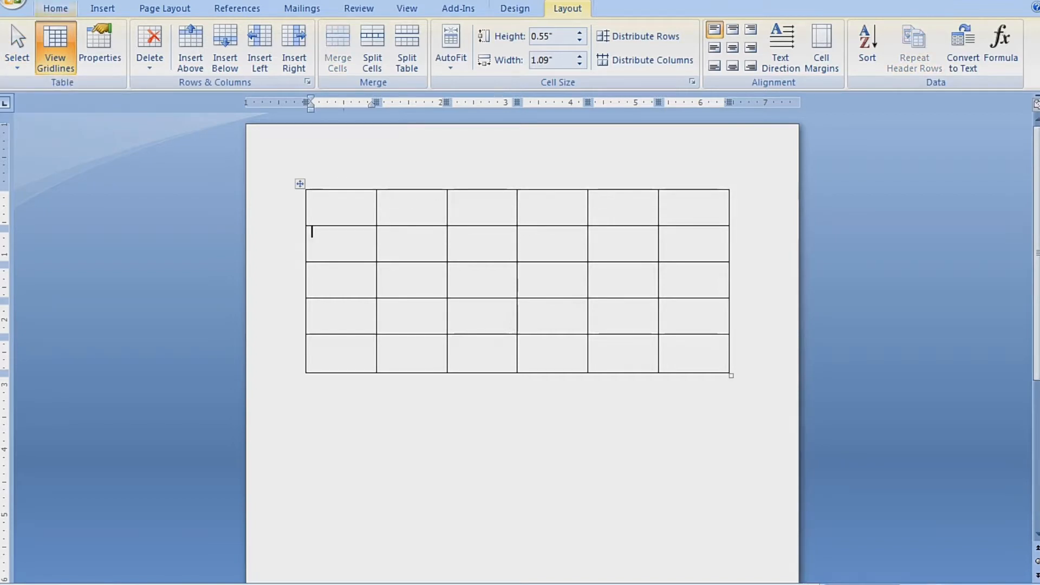
{"action": "left_click", "coordinate": [17, 51]}
{"action": "left_click", "coordinate": [50, 86]}
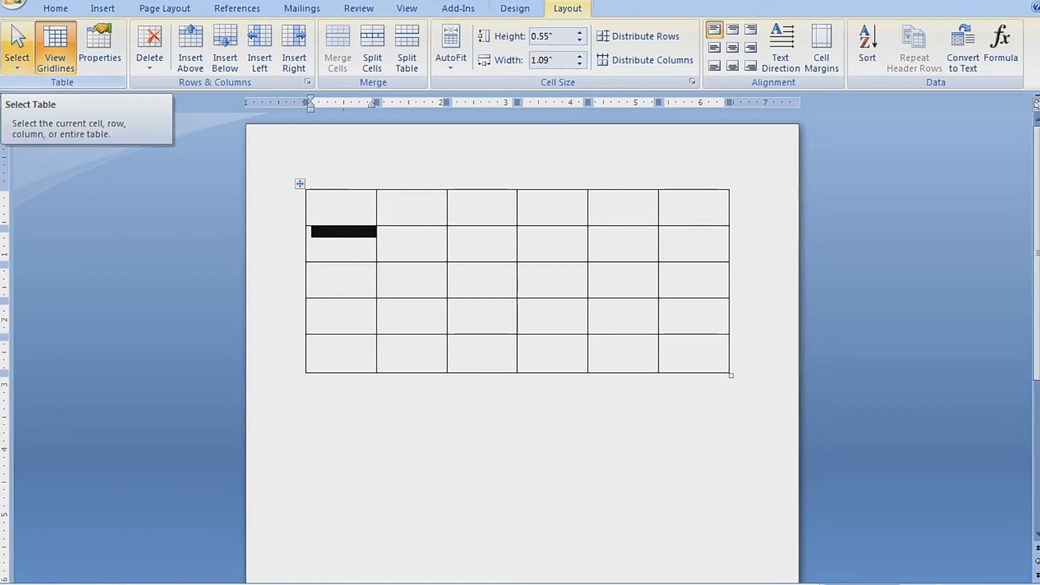
{"action": "left_click", "coordinate": [16, 51]}
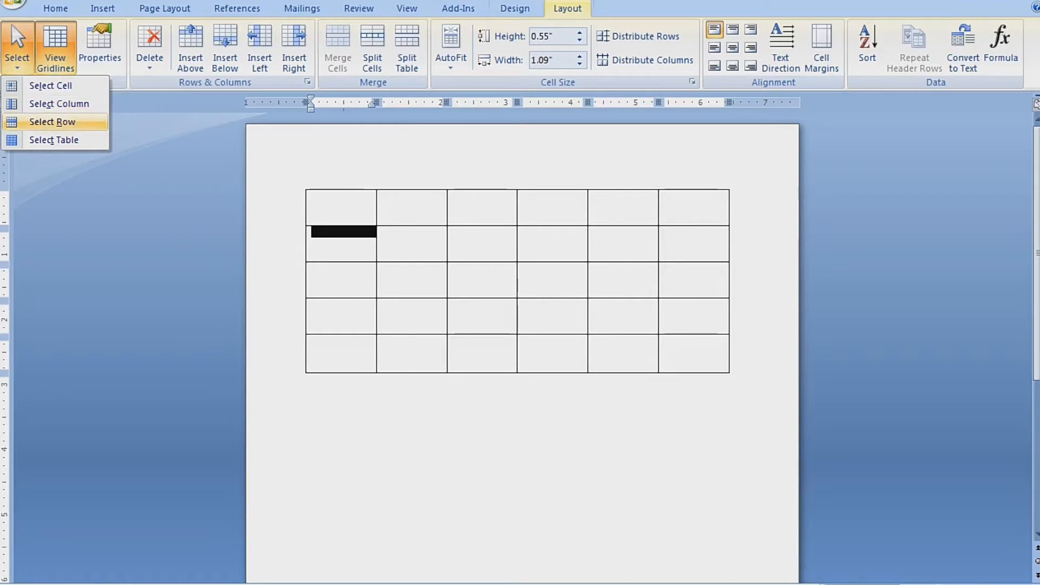
{"action": "left_click", "coordinate": [52, 122]}
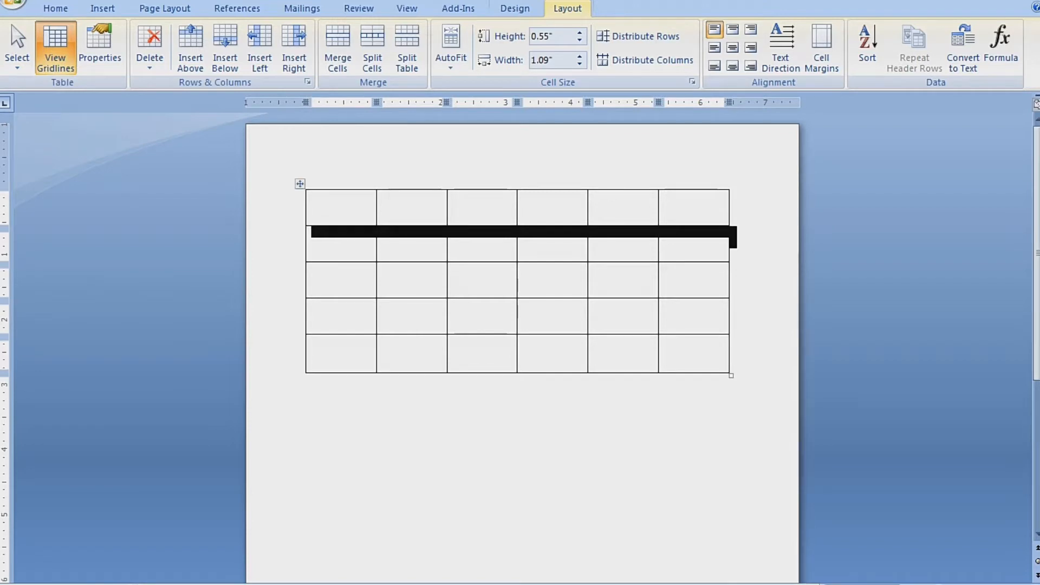
Select the table's entire second column with Select Column, starting from its cell in the second row.
{"action": "left_click", "coordinate": [383, 232]}
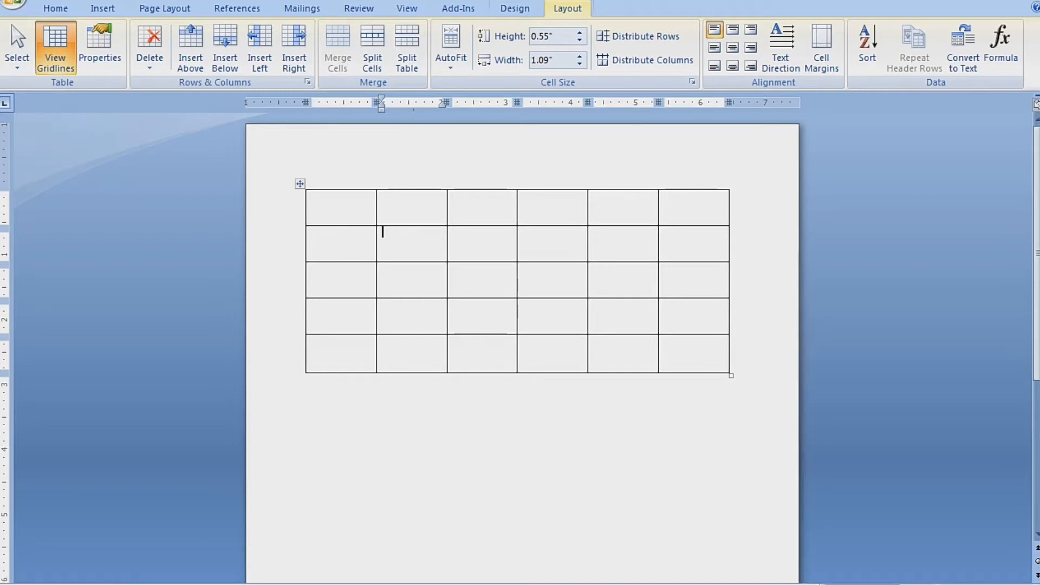
{"action": "left_click", "coordinate": [17, 51]}
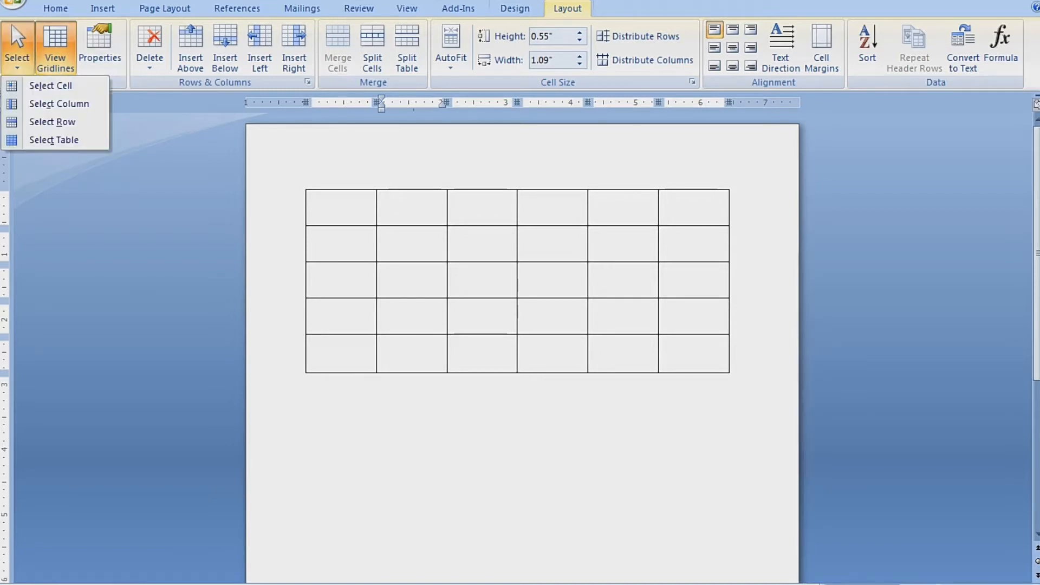
{"action": "left_click", "coordinate": [59, 104]}
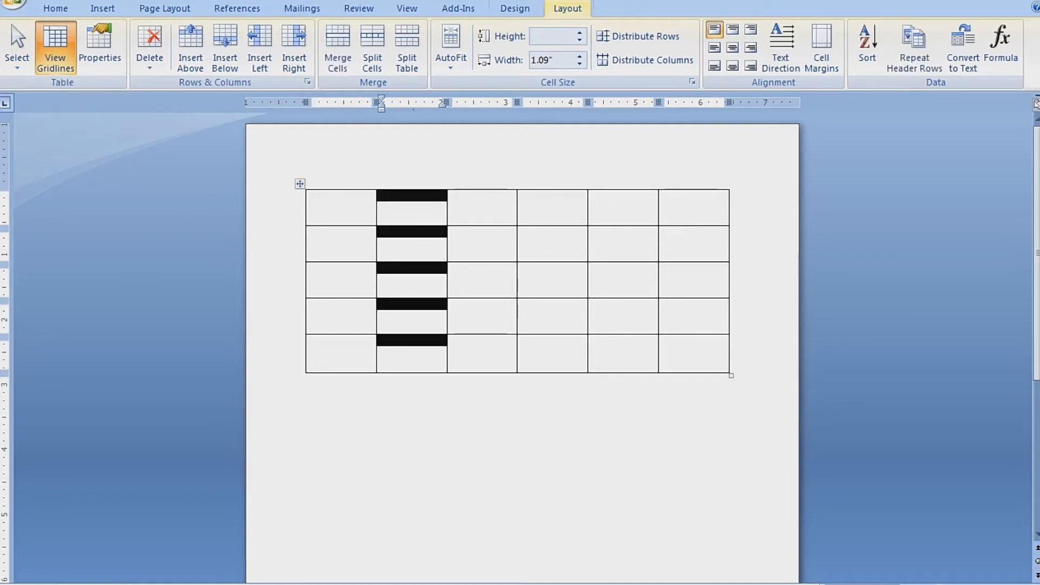
Select the whole table with Select Table, replace that with just the first column, and clear the selection.
{"action": "left_click", "coordinate": [17, 54]}
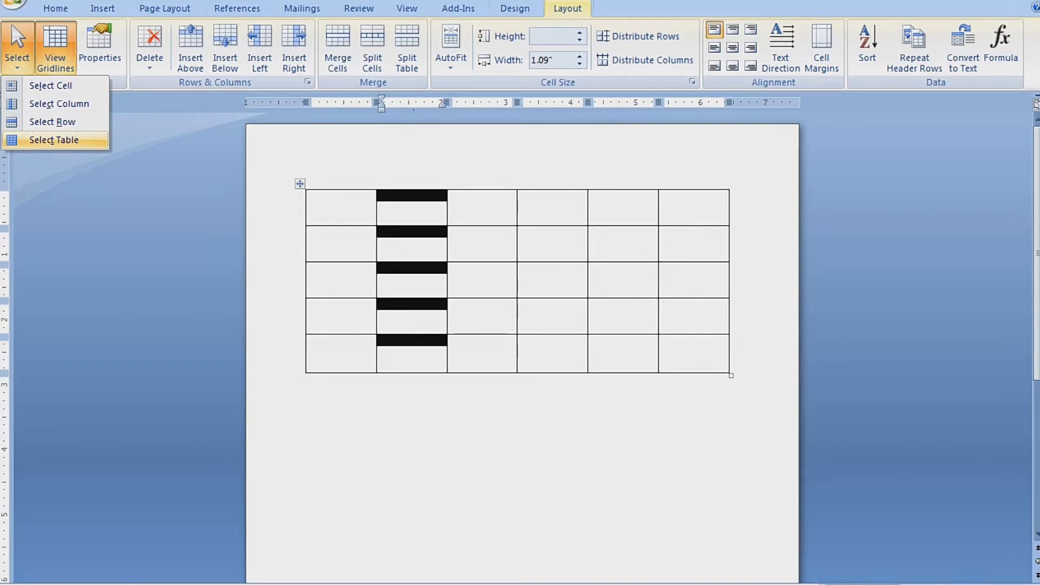
{"action": "left_click", "coordinate": [54, 140]}
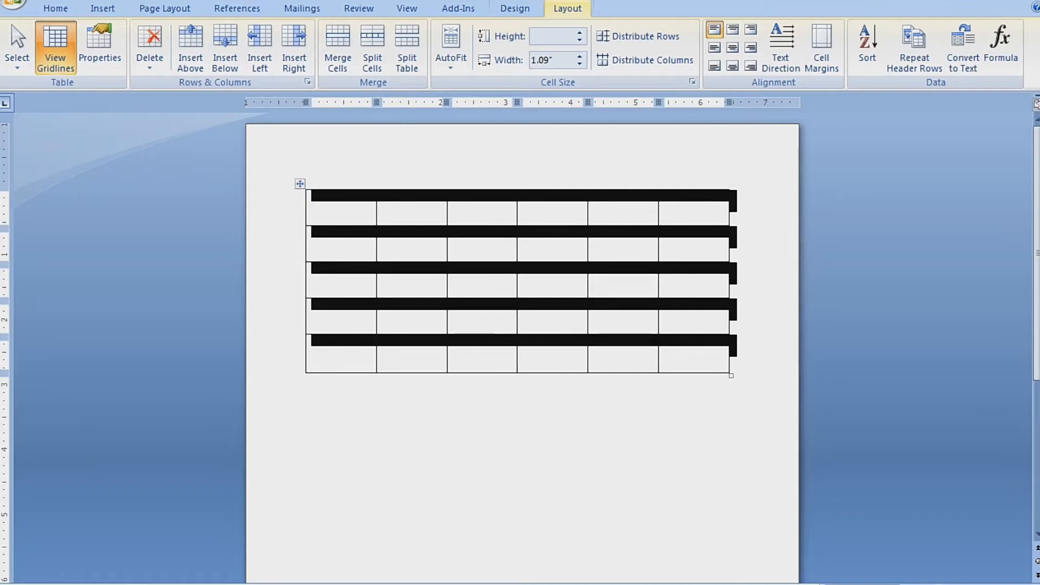
{"action": "left_click", "coordinate": [343, 188]}
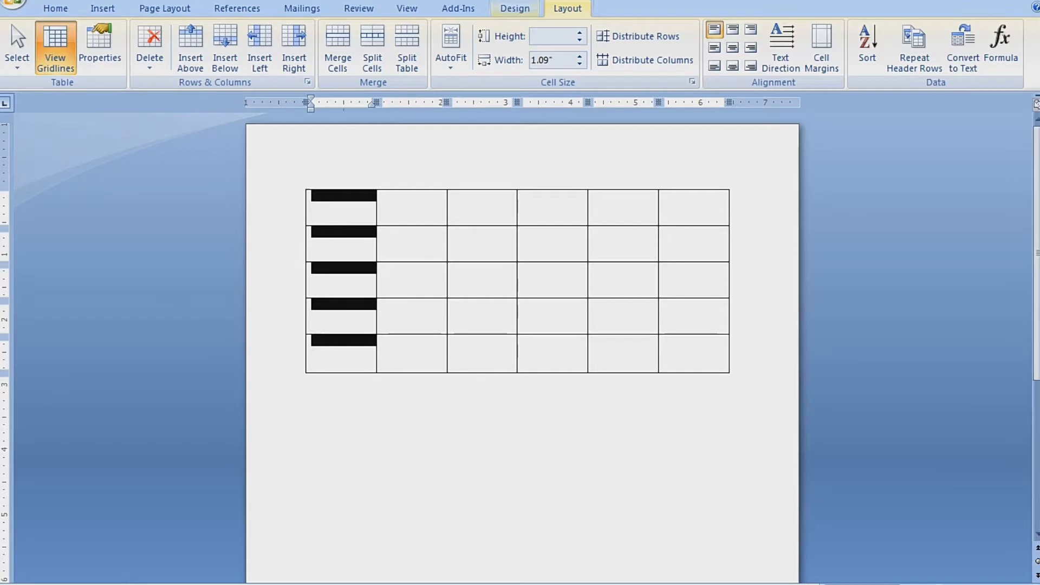
{"action": "left_click", "coordinate": [312, 232]}
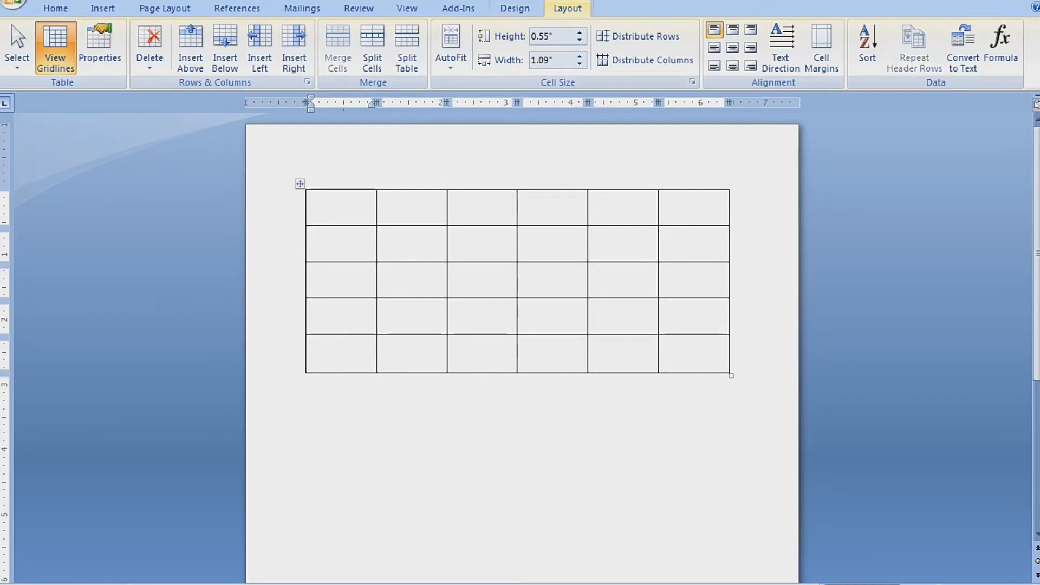
Remove all borders from the entire table with No Border, and select the fourth column.
{"action": "left_click", "coordinate": [300, 184]}
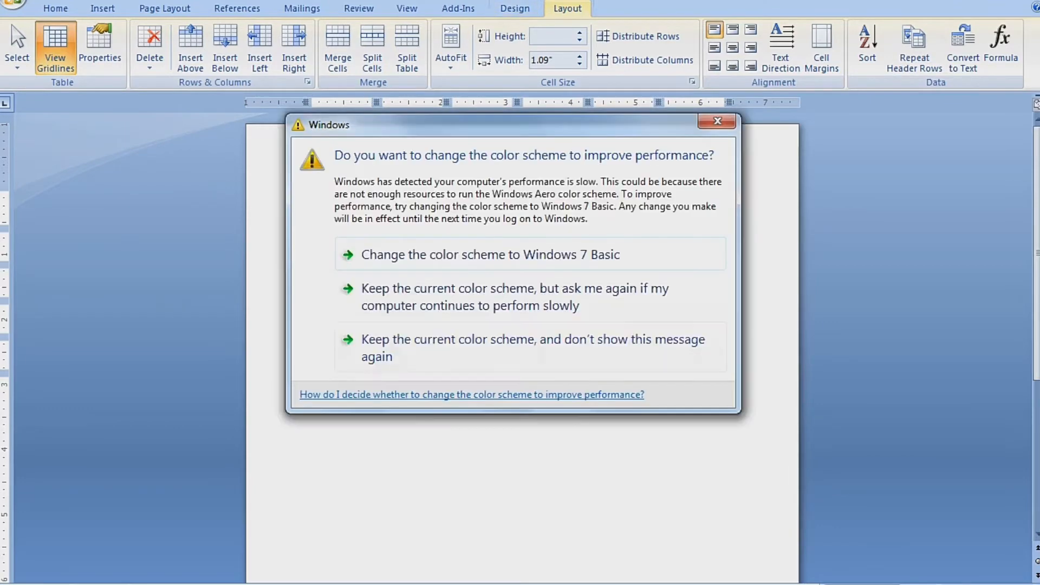
{"action": "left_click", "coordinate": [718, 122]}
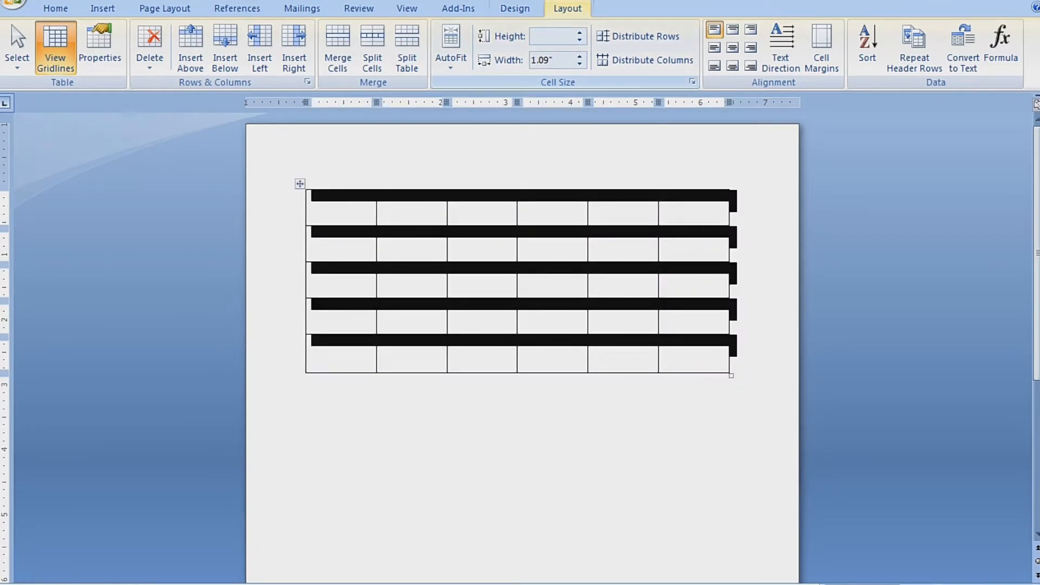
{"action": "left_click", "coordinate": [514, 8]}
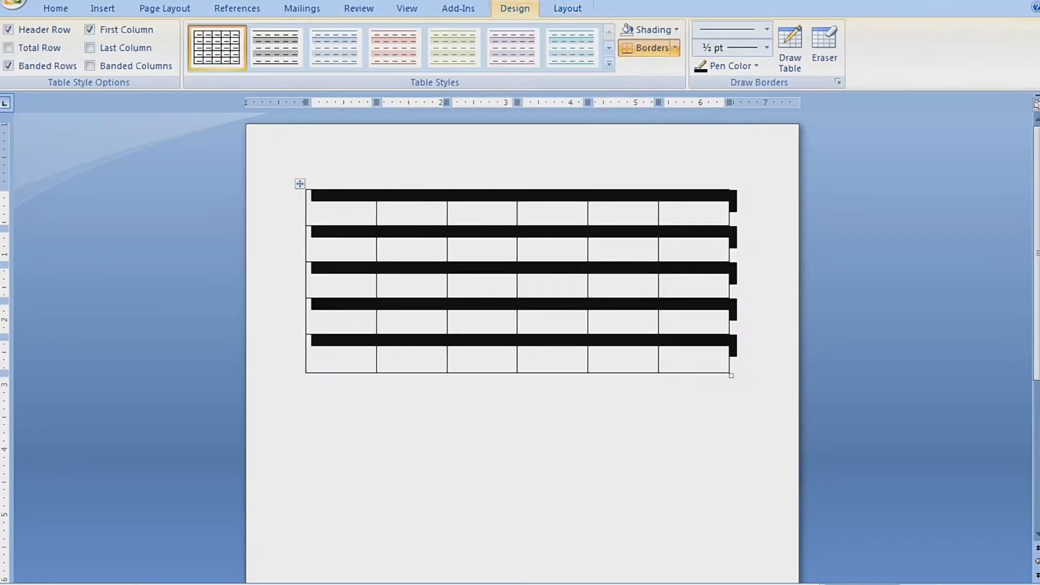
{"action": "left_click", "coordinate": [675, 48]}
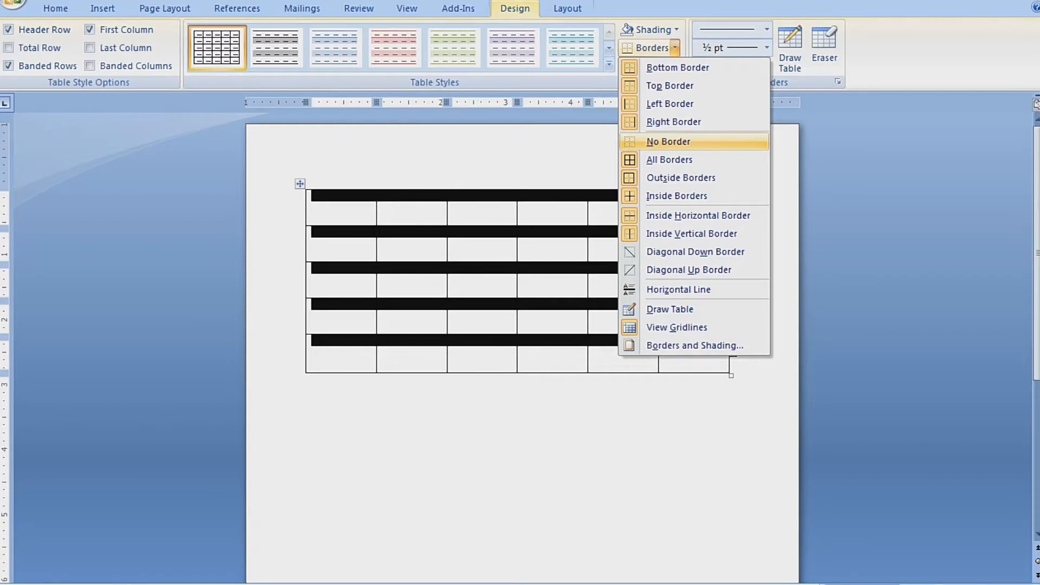
{"action": "left_click", "coordinate": [668, 142]}
{"action": "left_click", "coordinate": [551, 188]}
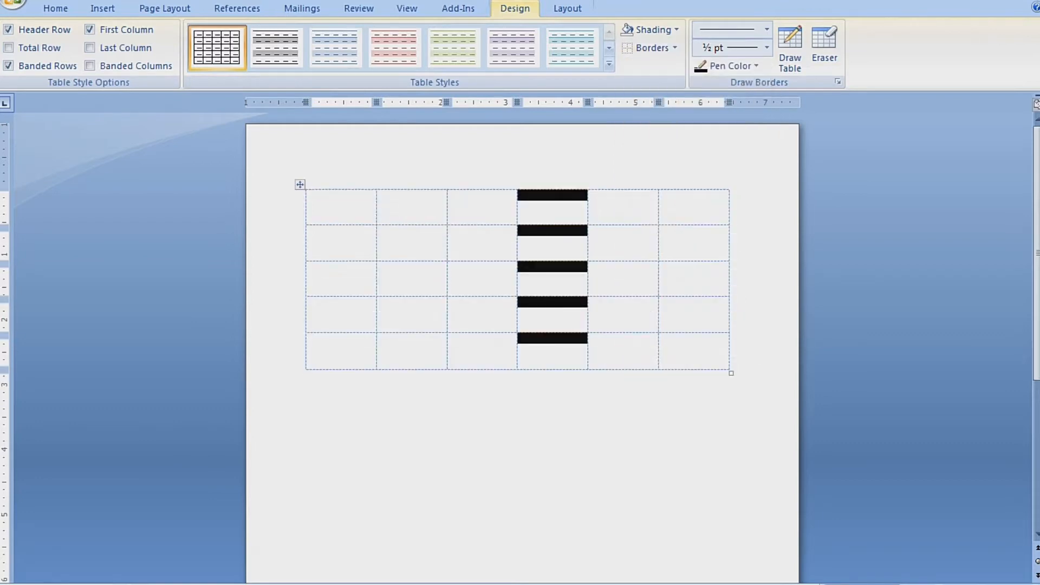
Apply All Borders to only the second cell of the table's first row.
{"action": "left_click", "coordinate": [567, 8]}
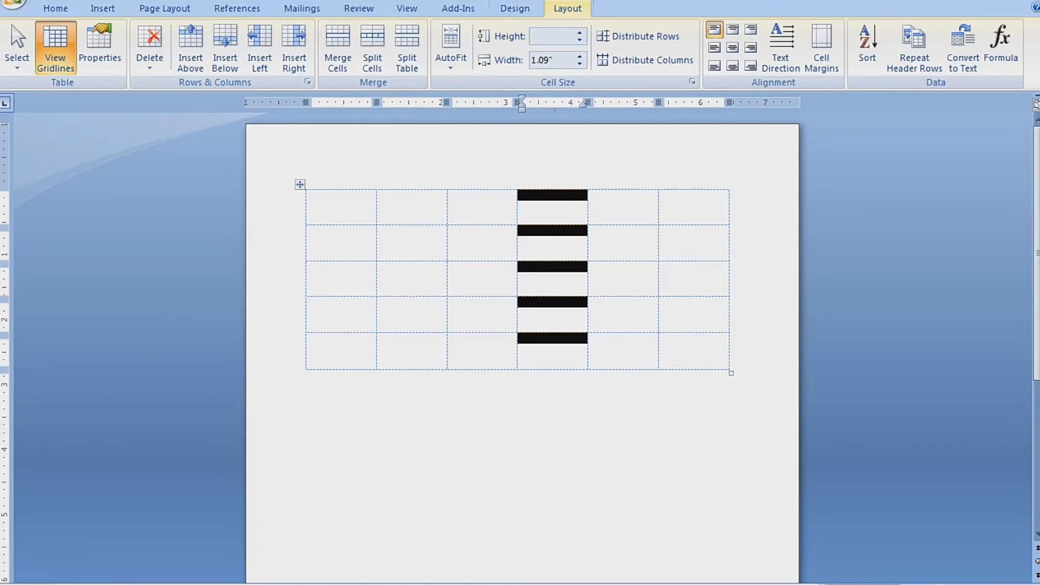
{"action": "scroll", "coordinate": [522, 347], "scroll_direction": "up", "scroll_amount": 4}
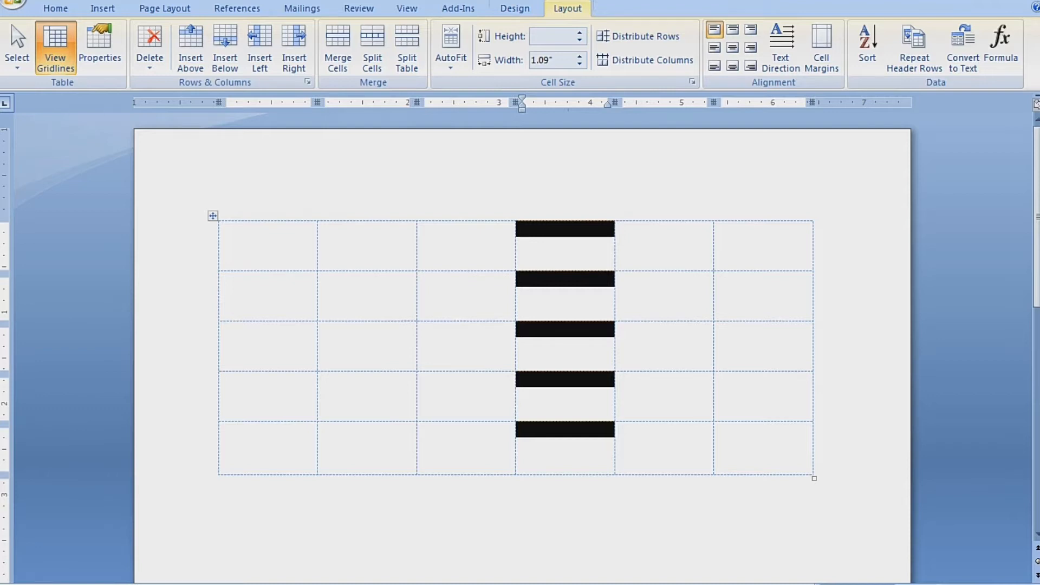
{"action": "left_click", "coordinate": [425, 279]}
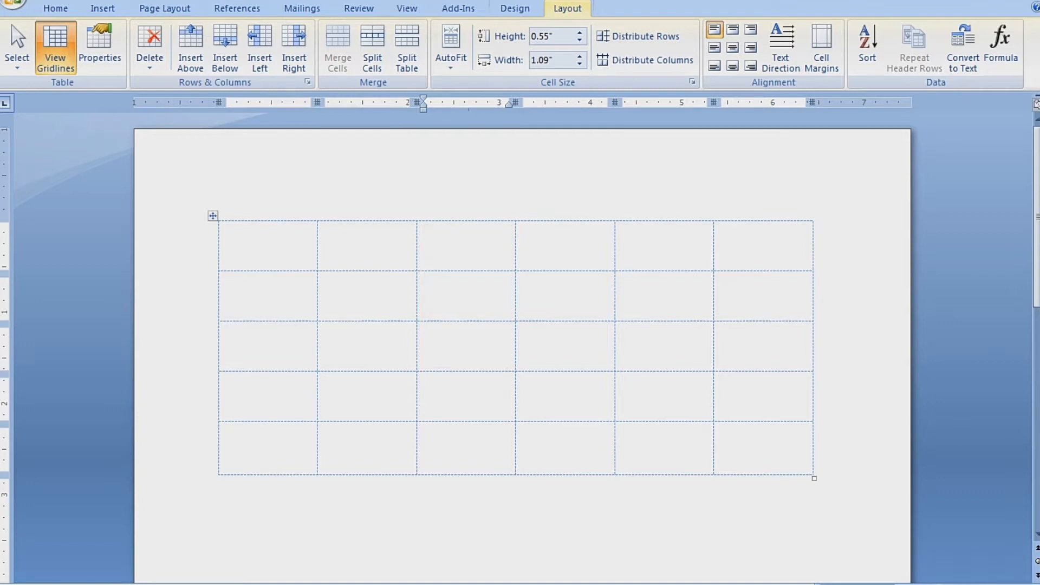
{"action": "left_click", "coordinate": [213, 216]}
{"action": "left_click", "coordinate": [349, 238]}
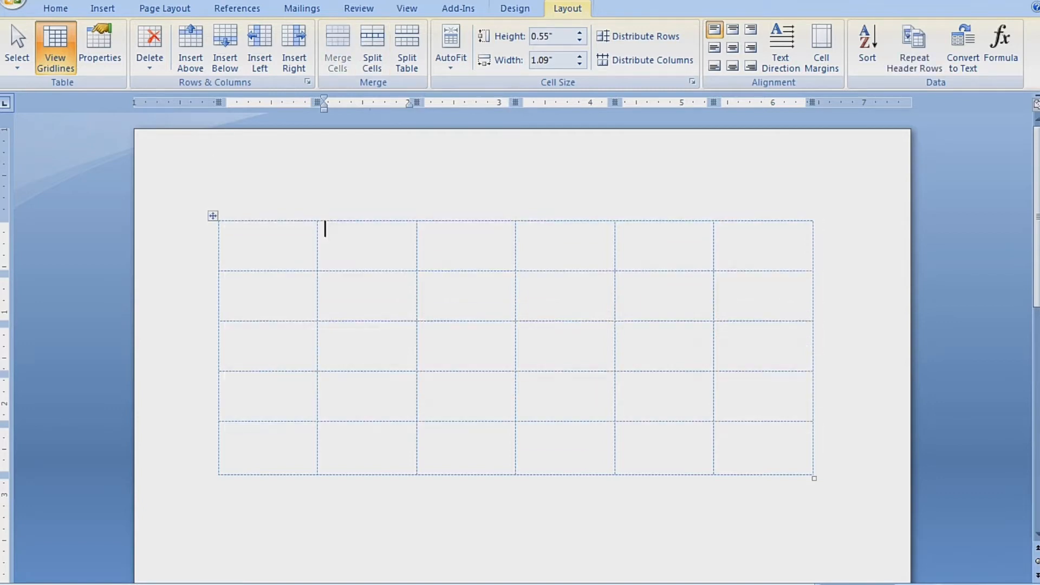
{"action": "left_click", "coordinate": [515, 8]}
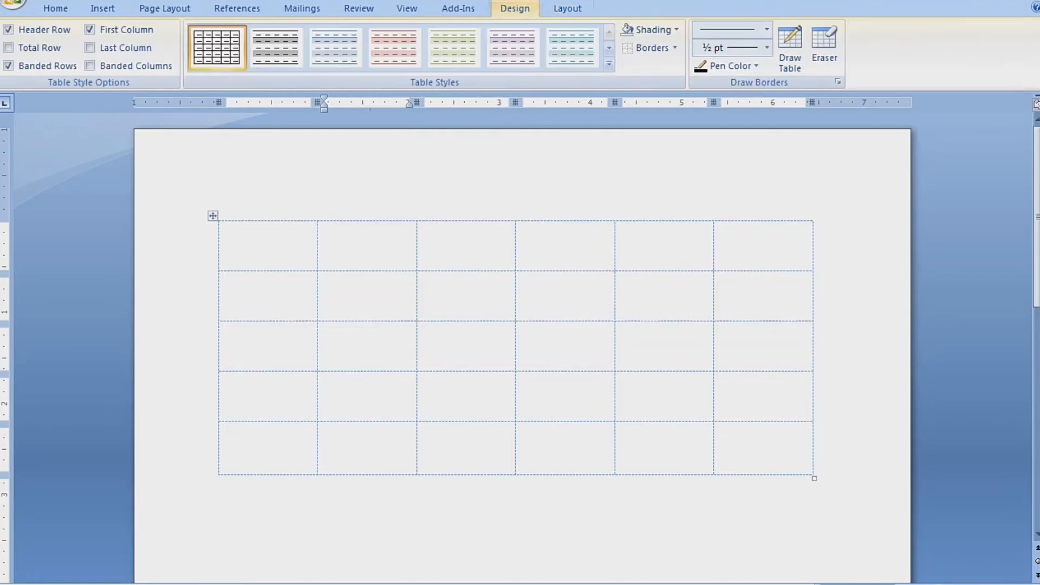
{"action": "left_click", "coordinate": [674, 47]}
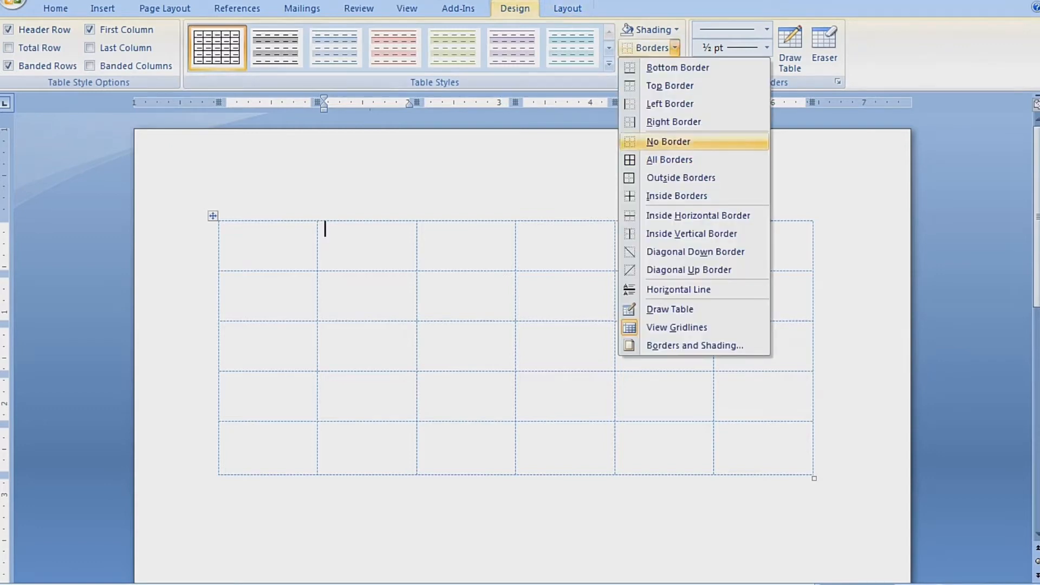
{"action": "left_click", "coordinate": [669, 159]}
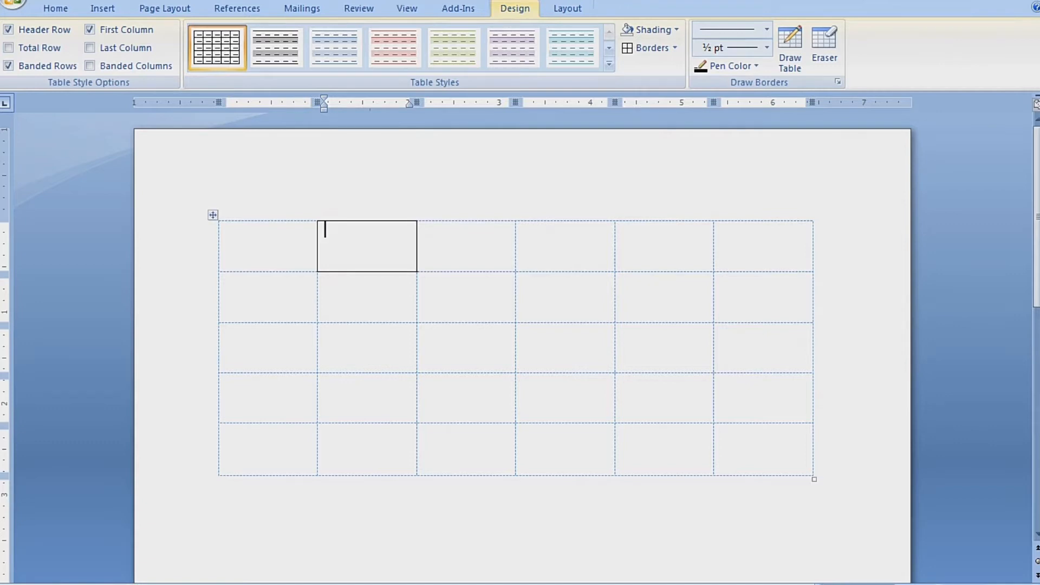
Select the whole table, apply All Borders to it, and clear the selection.
{"action": "left_click", "coordinate": [213, 215]}
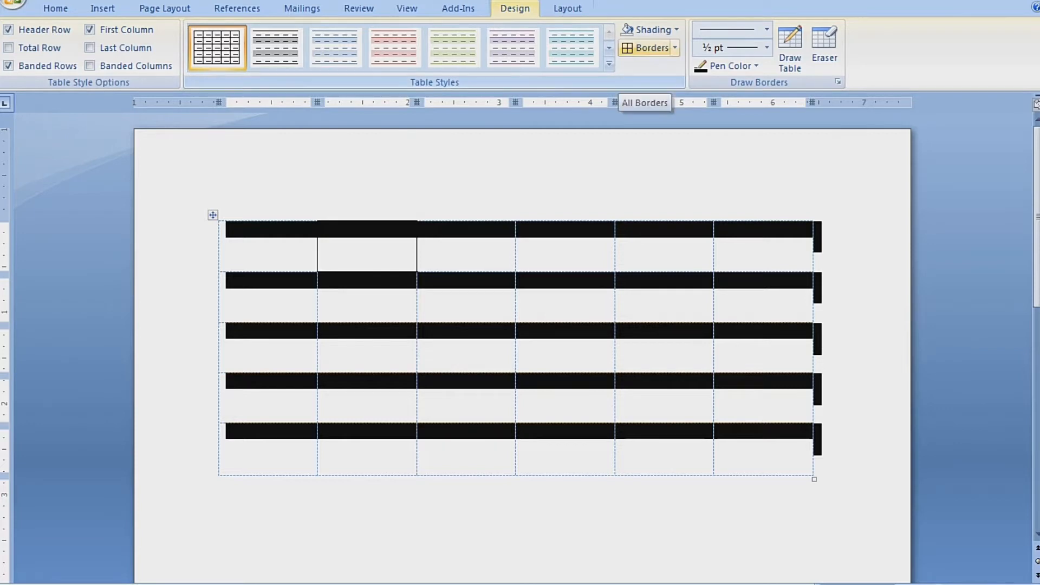
{"action": "left_click", "coordinate": [645, 48]}
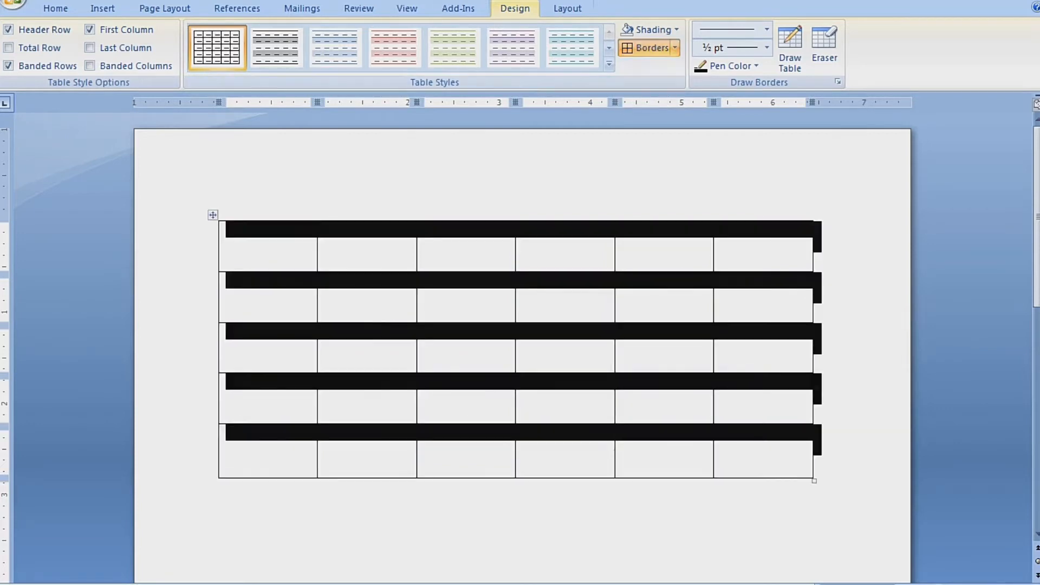
{"action": "left_click", "coordinate": [553, 241]}
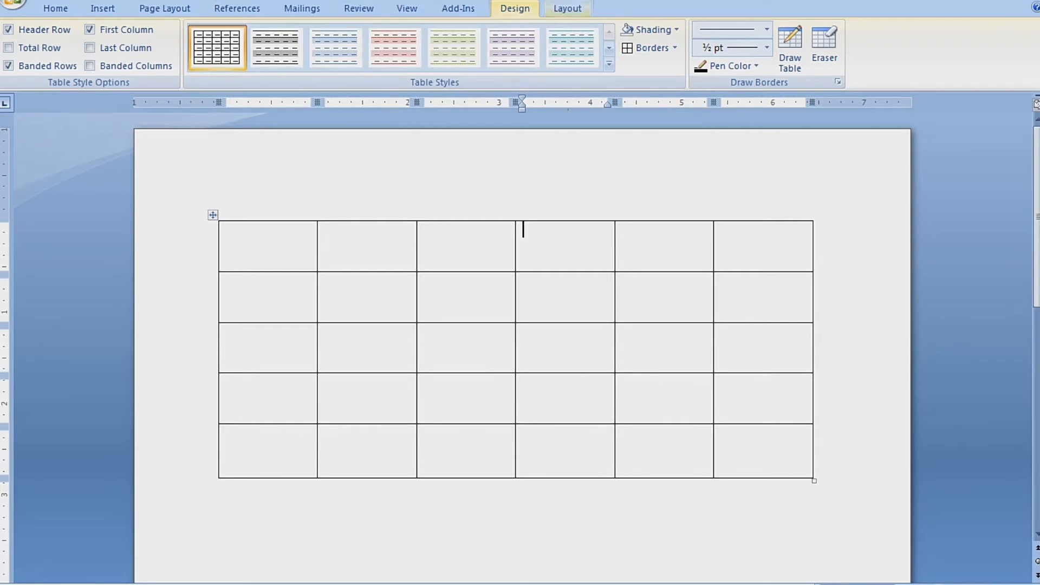
Look over the table's size, alignment and text wrapping options in Table Properties, and close the dialog without changes.
{"action": "left_click", "coordinate": [567, 8]}
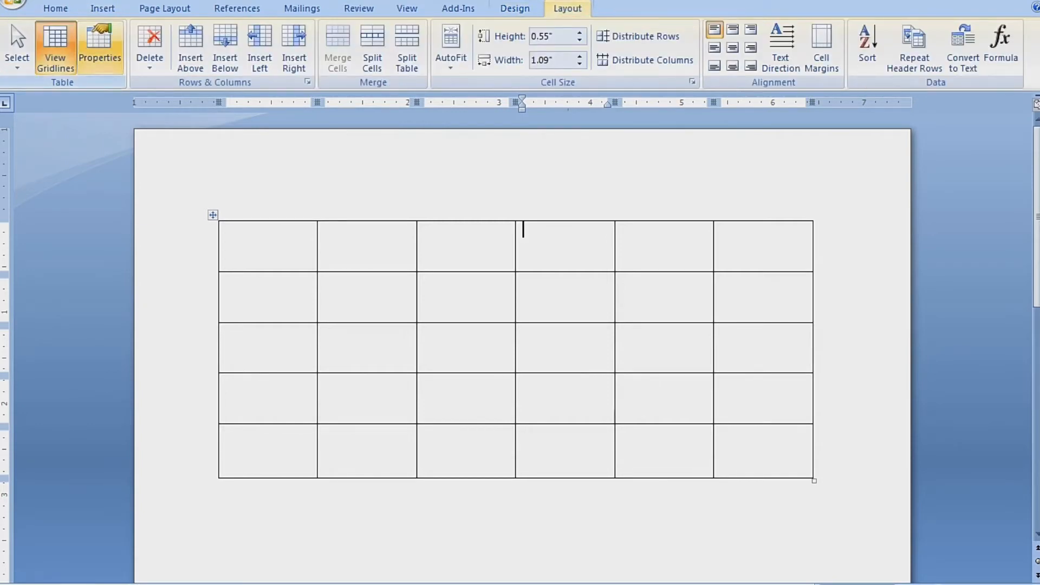
{"action": "left_click", "coordinate": [100, 48]}
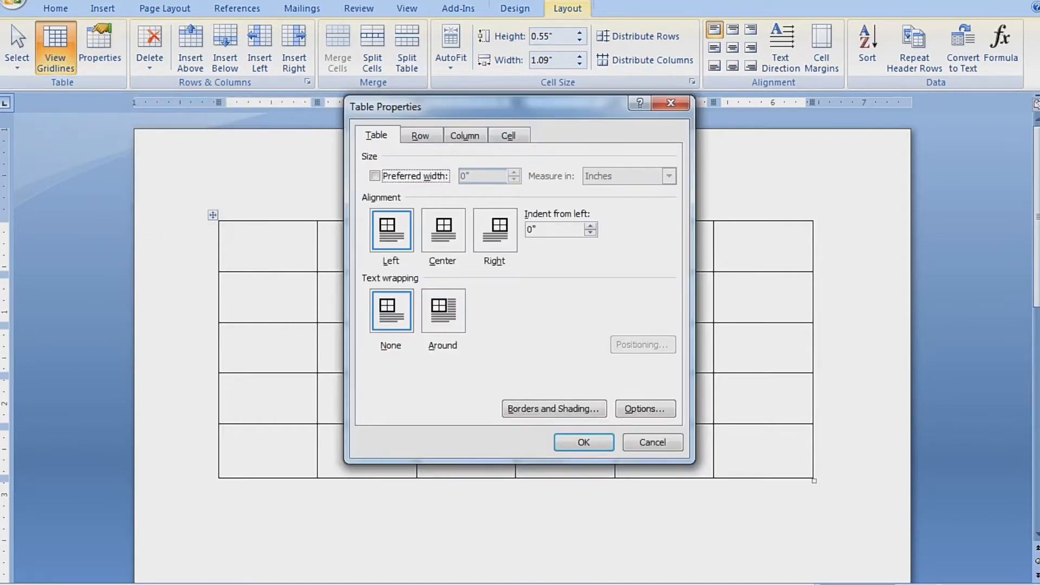
{"action": "mouse_move", "coordinate": [279, 584]}
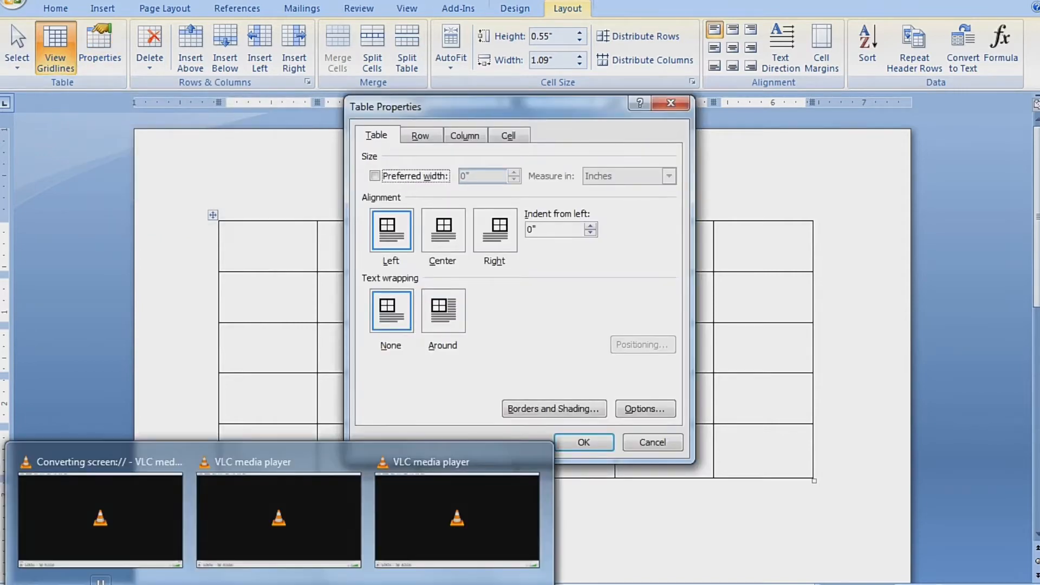
{"action": "mouse_move", "coordinate": [169, 584]}
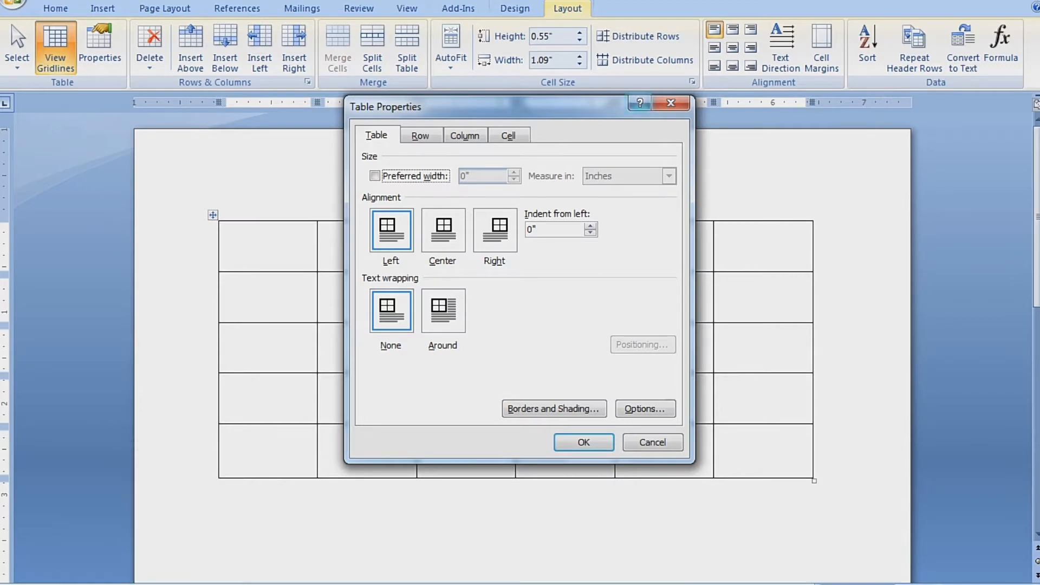
{"action": "left_click", "coordinate": [671, 103]}
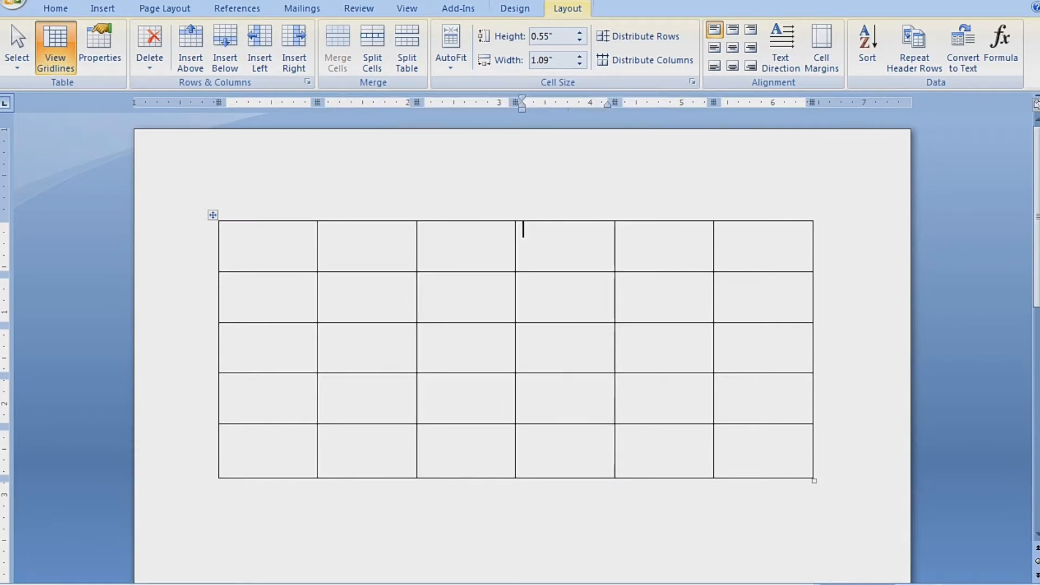
Shrink the whole table until its cells are about 0.41" wide and 0.32" high.
{"action": "left_click_drag", "start_coordinate": [814, 481], "coordinate": [642, 432]}
{"action": "left_click_drag", "start_coordinate": [583, 416], "coordinate": [452, 380]}
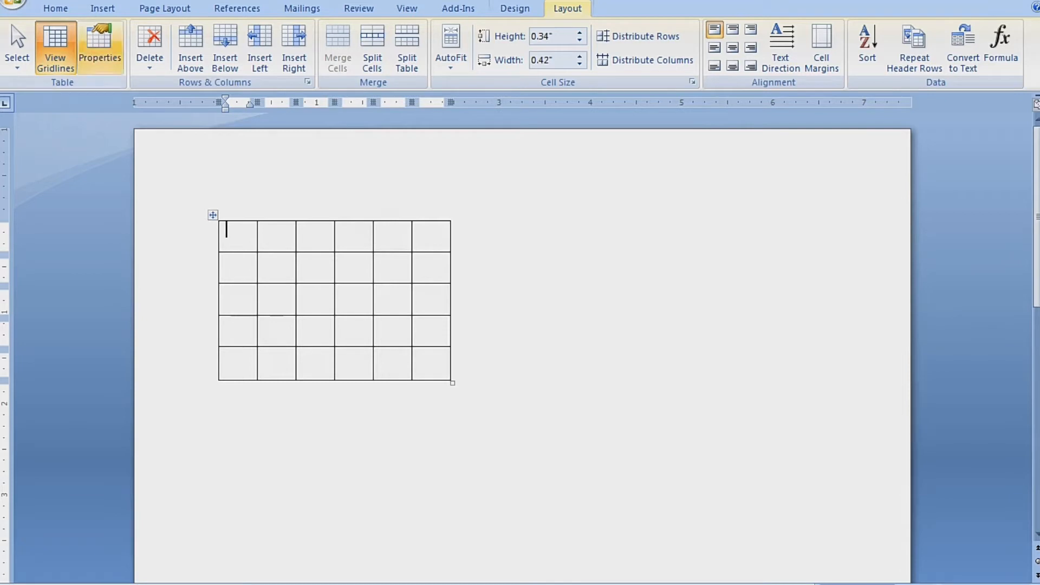
{"action": "left_click", "coordinate": [100, 48]}
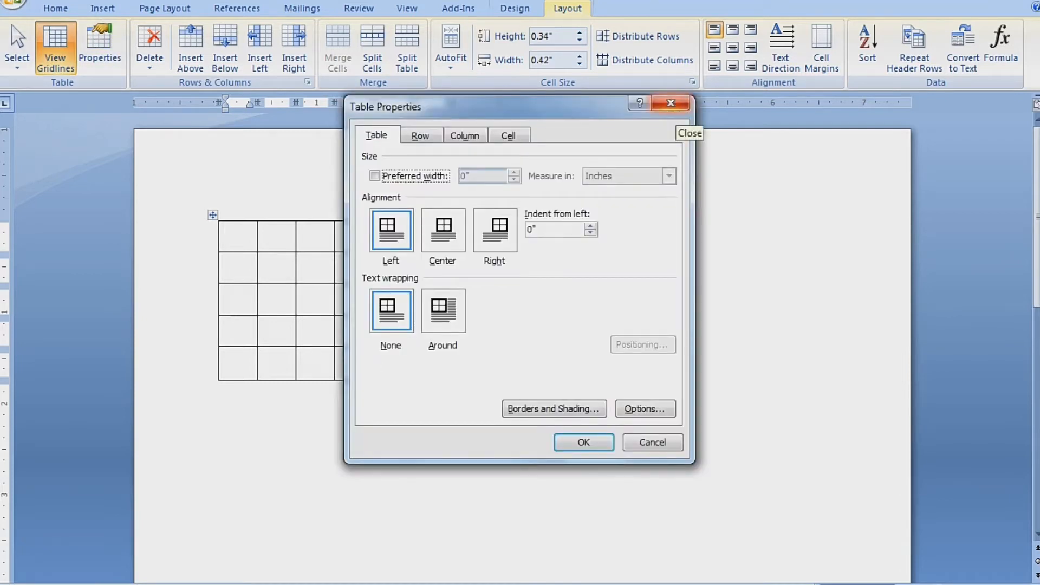
{"action": "left_click", "coordinate": [671, 103]}
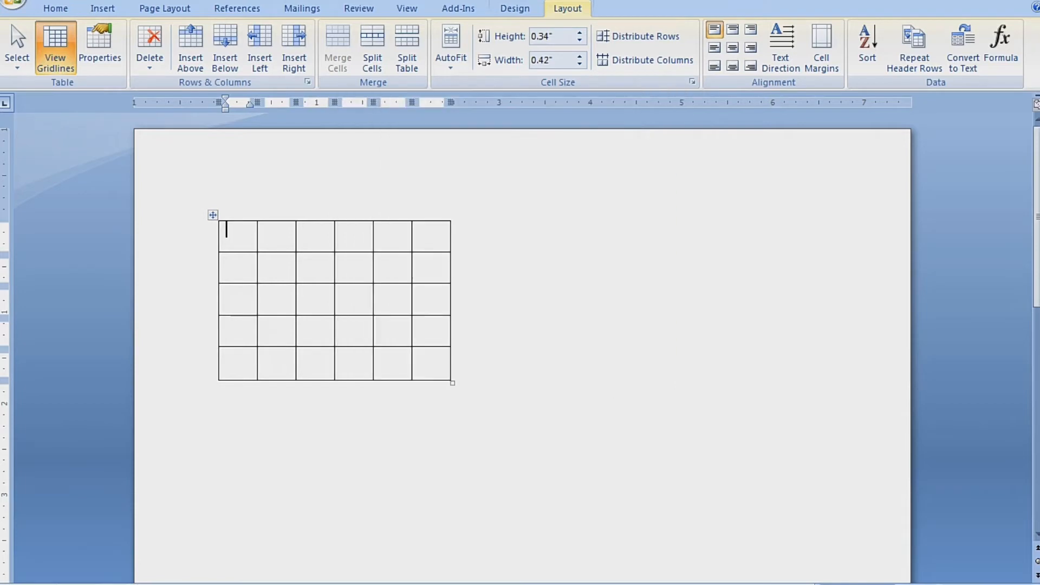
{"action": "left_click_drag", "start_coordinate": [453, 383], "coordinate": [442, 371]}
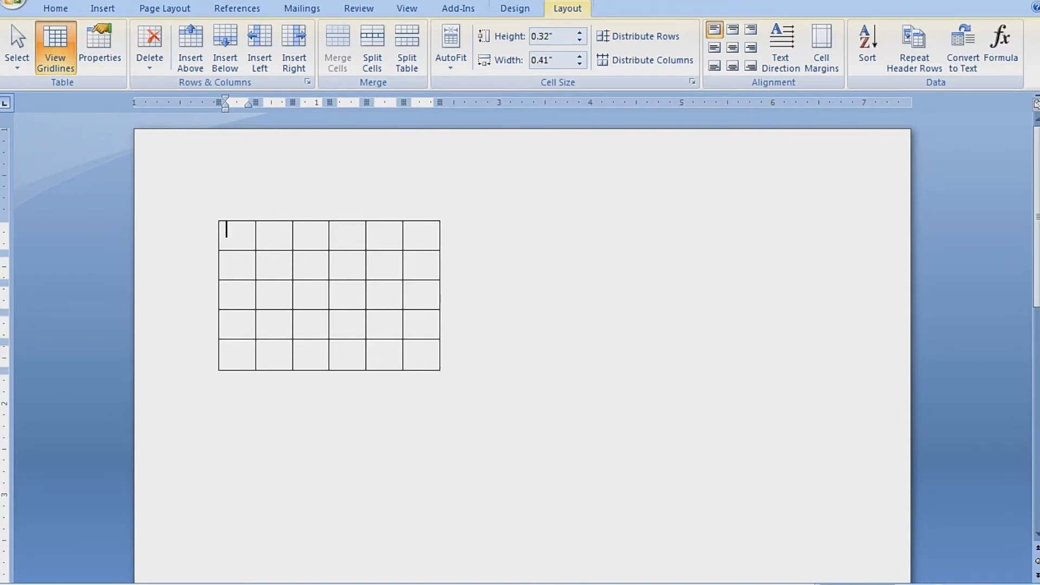
Generate sample paragraphs below the table with =rand().
{"action": "left_click", "coordinate": [227, 380]}
{"action": "type", "text": "="}
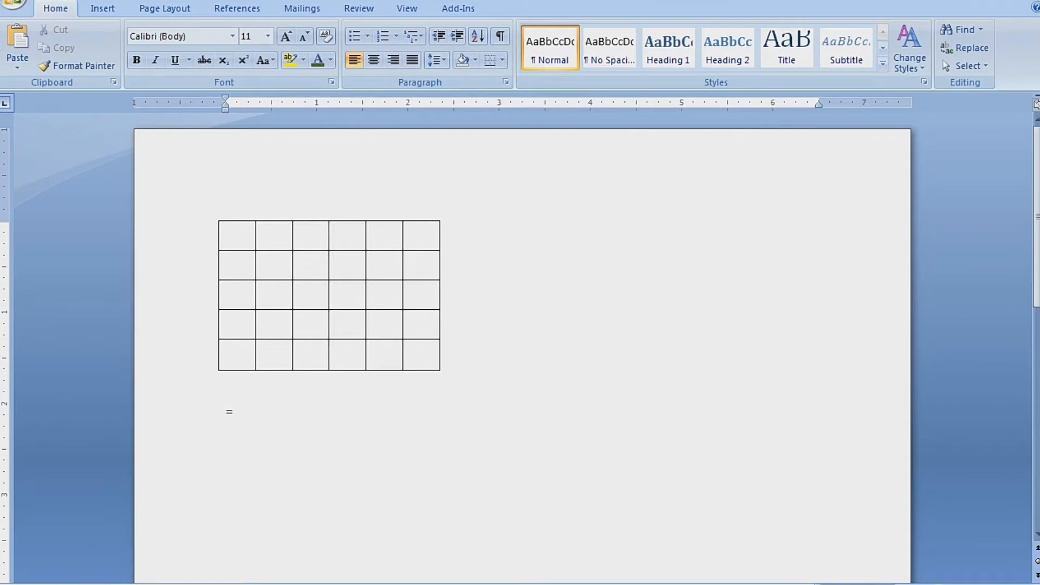
{"action": "type", "text": "rand()"}
{"action": "key", "text": "Return"}
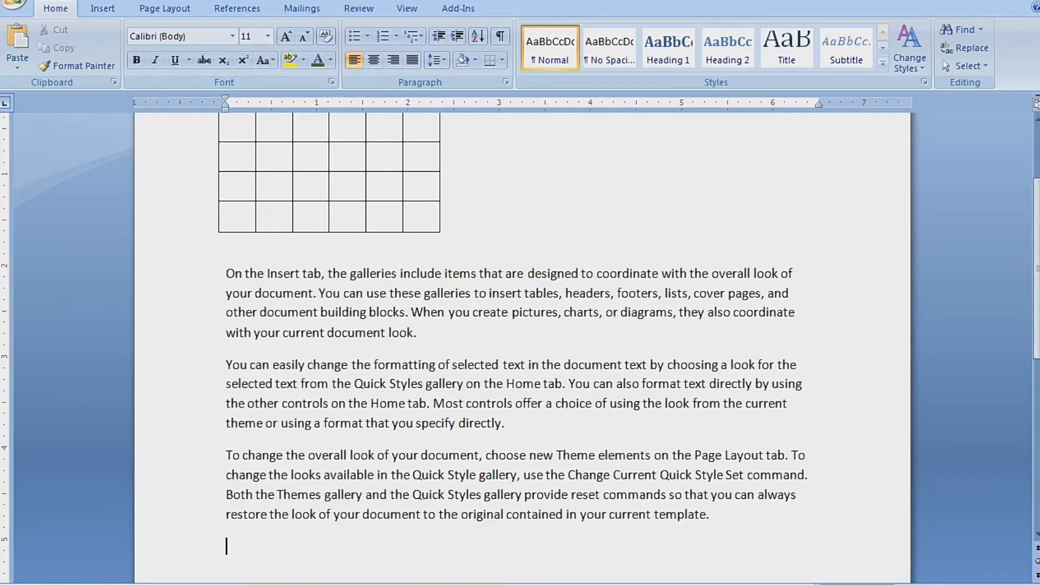
Set the table's alignment to Right in Table Properties.
{"action": "scroll", "coordinate": [523, 346], "scroll_direction": "down", "scroll_amount": 6}
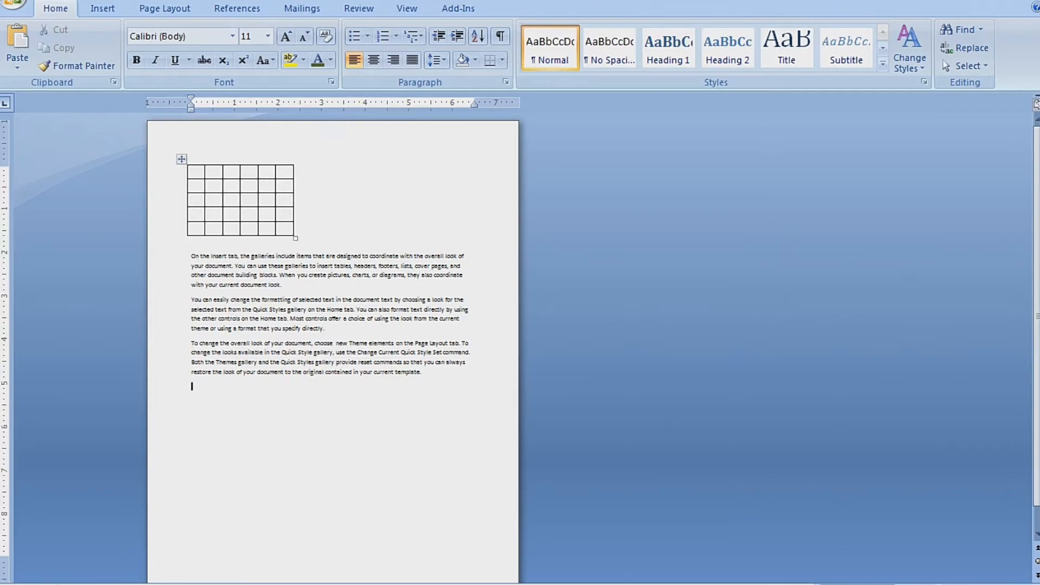
{"action": "left_click", "coordinate": [227, 169]}
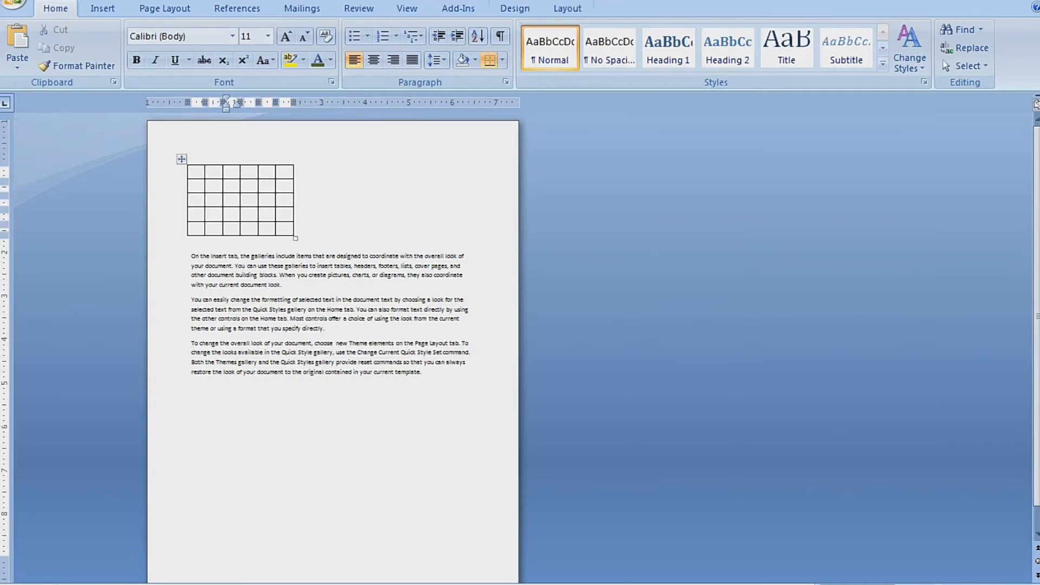
{"action": "left_click", "coordinate": [567, 9]}
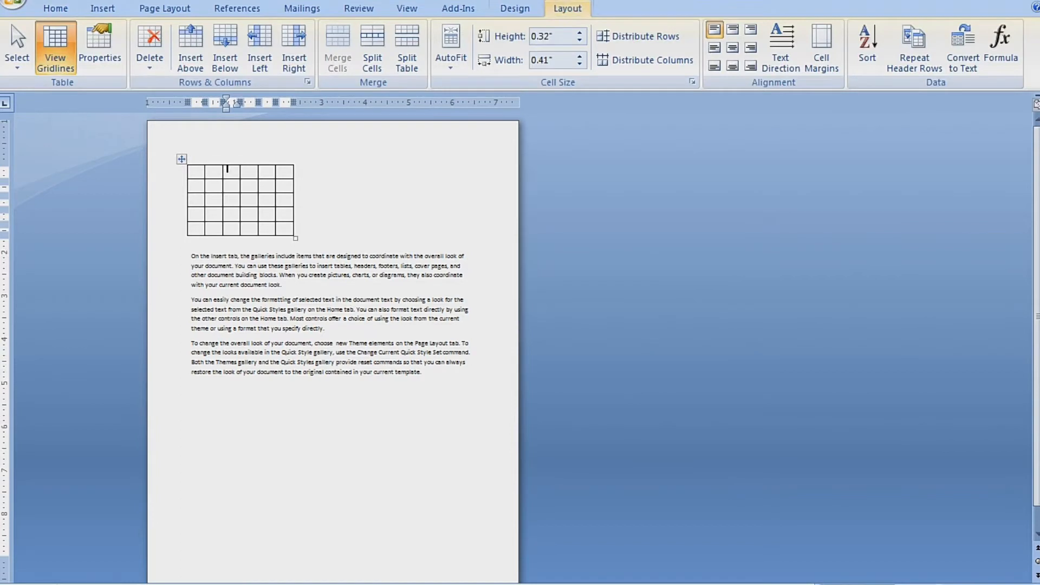
{"action": "left_click", "coordinate": [99, 48]}
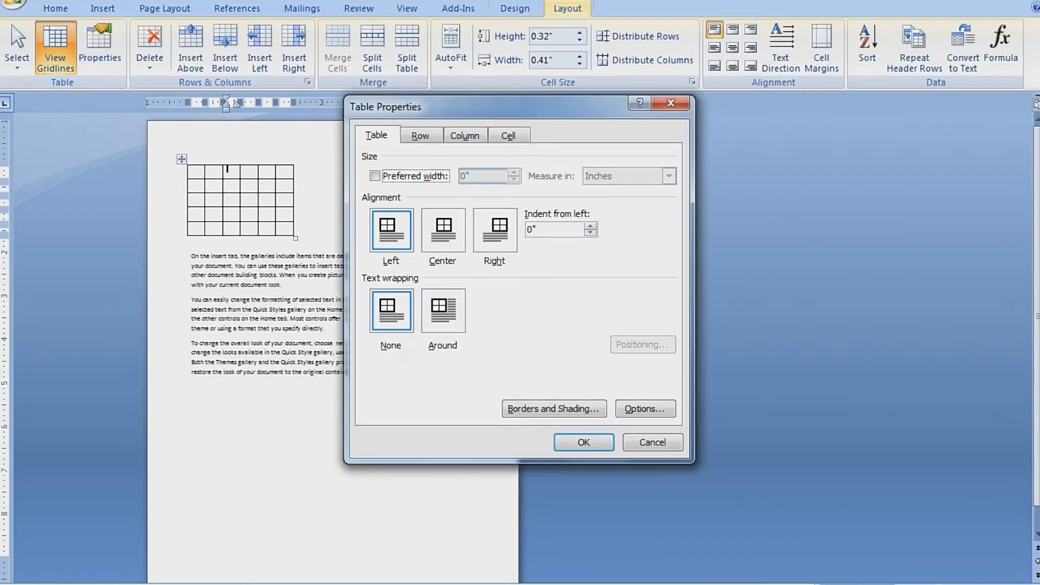
{"action": "left_click_drag", "start_coordinate": [407, 106], "coordinate": [596, 123]}
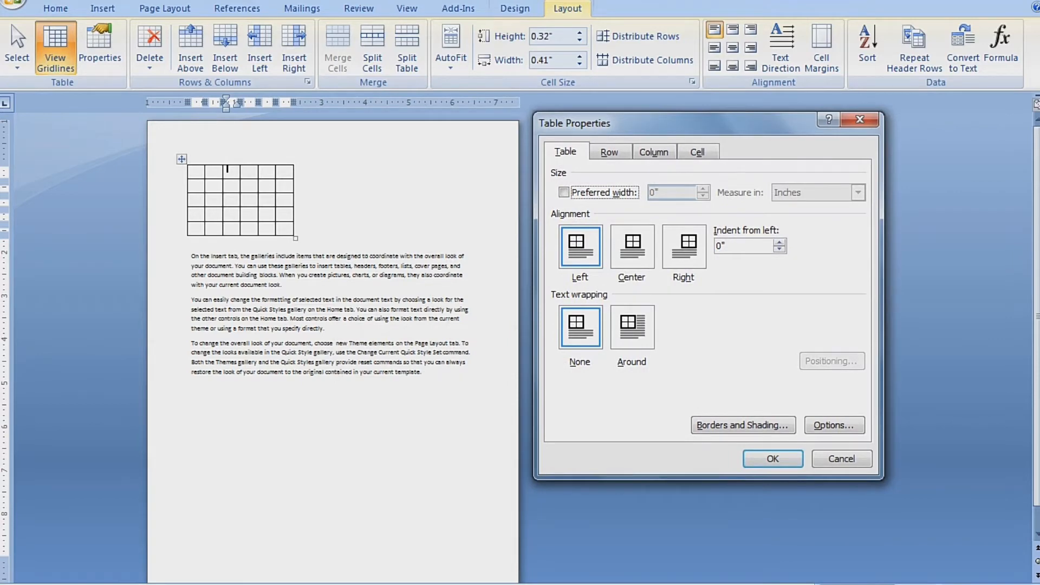
{"action": "left_click", "coordinate": [684, 247]}
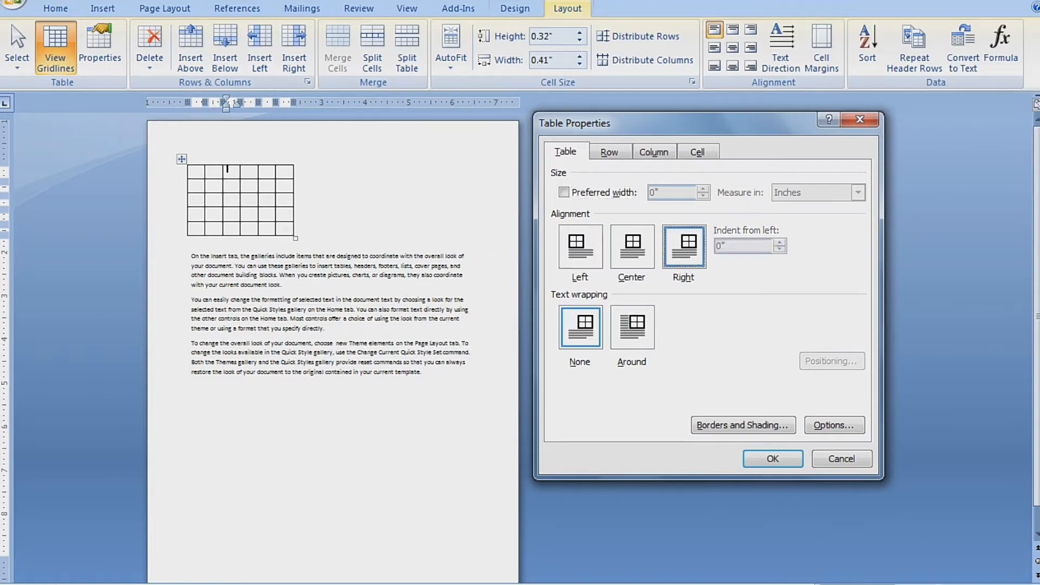
{"action": "left_click", "coordinate": [773, 458]}
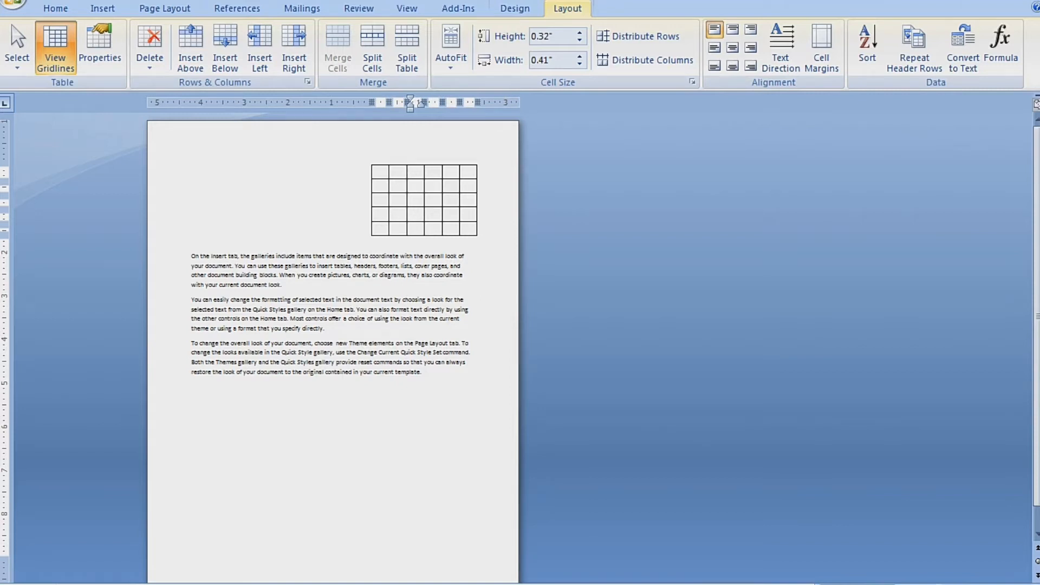
Set the table's text wrapping to Around in Table Properties.
{"action": "left_click", "coordinate": [100, 48]}
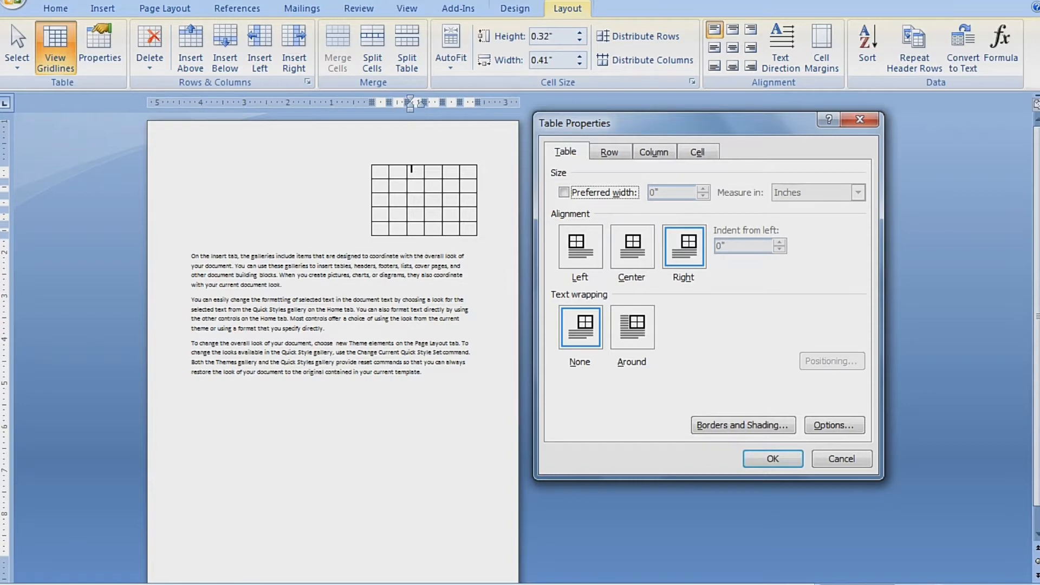
{"action": "left_click", "coordinate": [633, 327]}
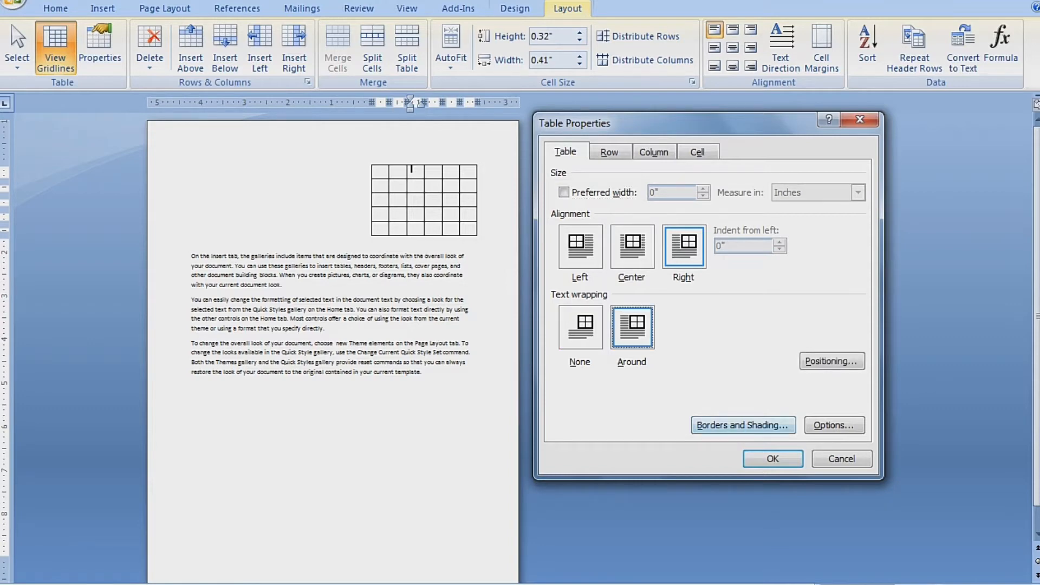
{"action": "left_click", "coordinate": [773, 459]}
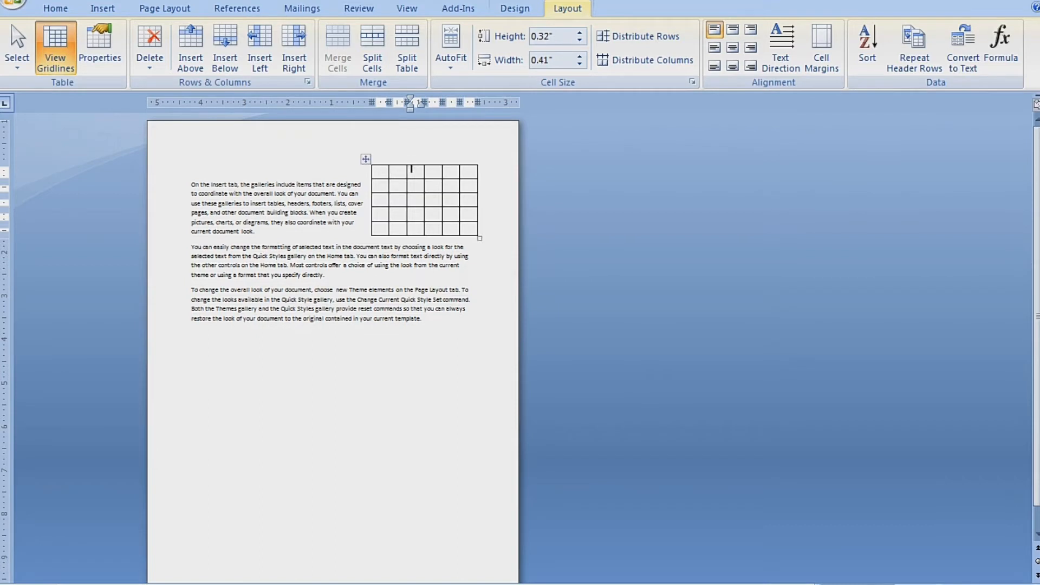
Undo the table's text wrapping and right alignment changes.
{"action": "key", "text": "ctrl+z"}
{"action": "key", "text": "ctrl+z"}
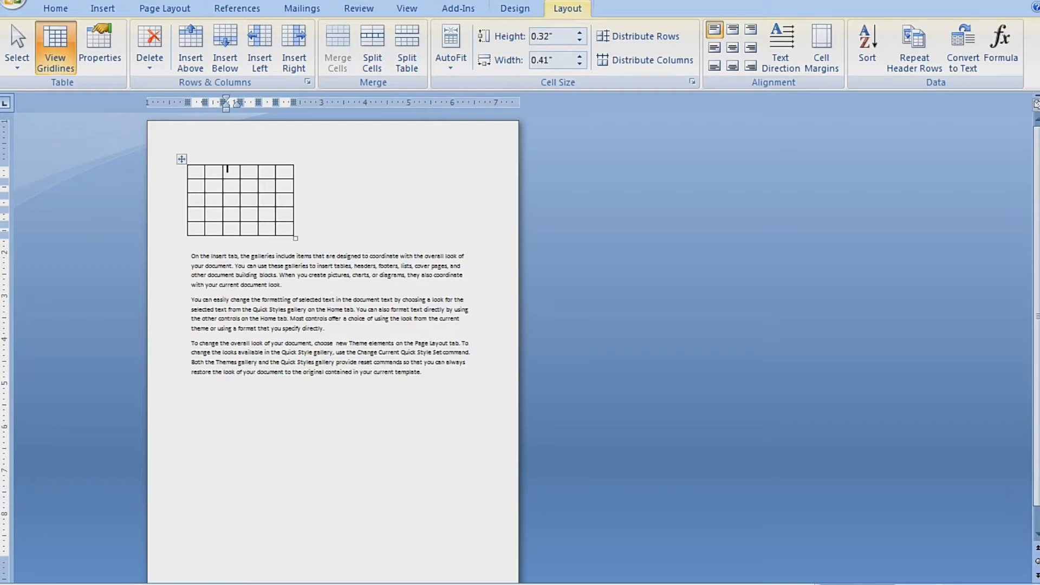
Place the cursor in the last cell of the table's final row and dismiss the Windows color scheme message.
{"action": "left_click", "coordinate": [279, 226]}
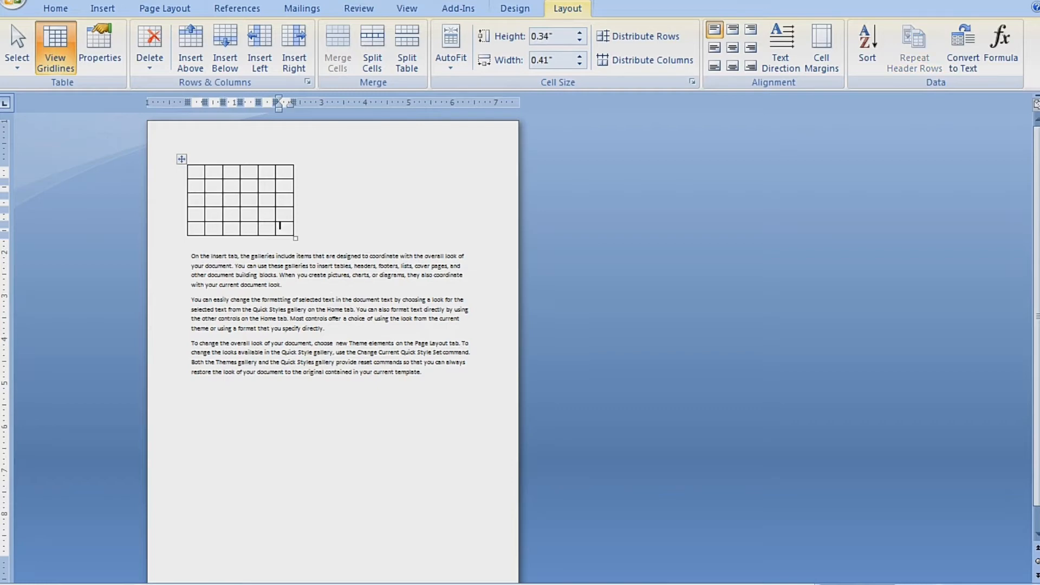
{"action": "scroll", "coordinate": [280, 226], "scroll_direction": "up", "scroll_amount": 5}
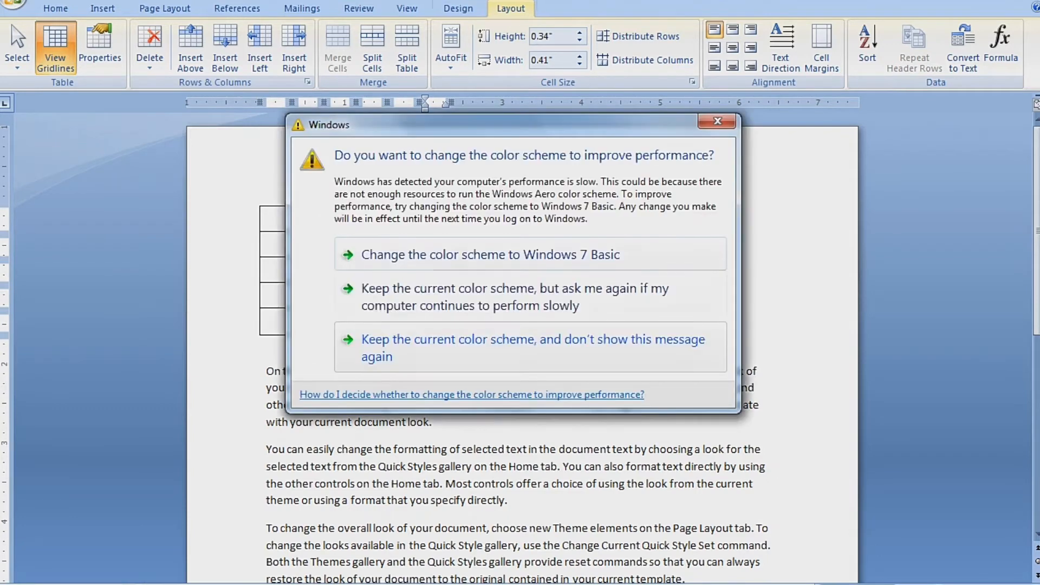
{"action": "left_click", "coordinate": [717, 122]}
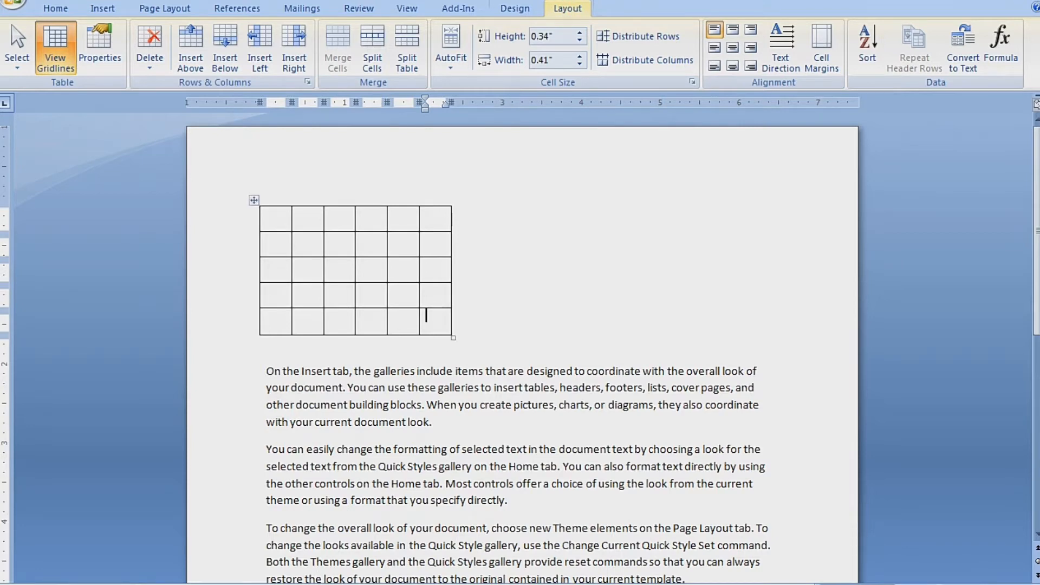
Enlarge the table to cells about 0.81" wide and 0.37" high, and delete all the text below it.
{"action": "left_click_drag", "start_coordinate": [453, 338], "coordinate": [646, 360]}
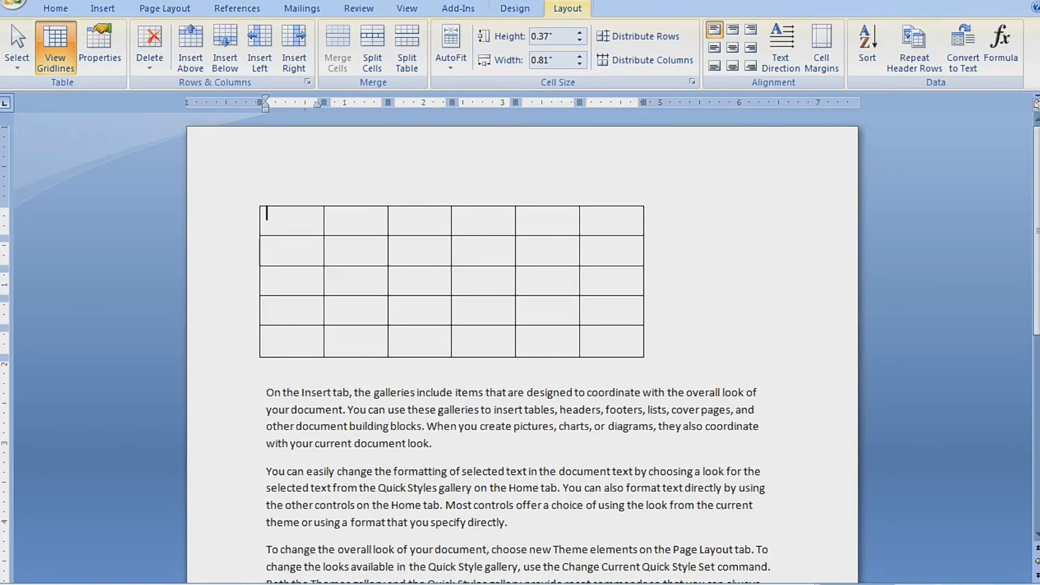
{"action": "left_click_drag", "start_coordinate": [266, 392], "coordinate": [534, 584]}
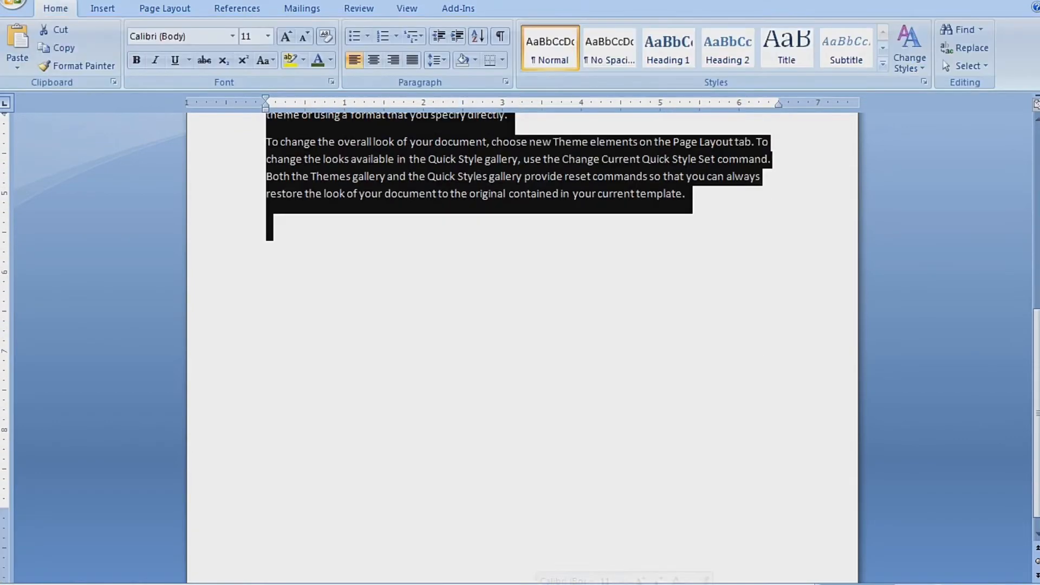
{"action": "key", "text": "Delete"}
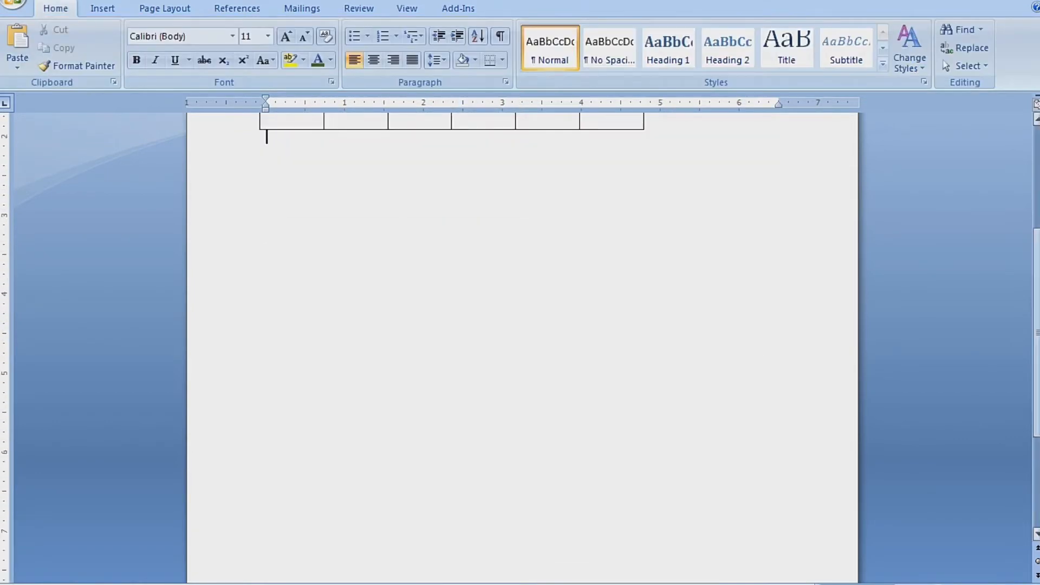
{"action": "scroll", "coordinate": [520, 325], "scroll_direction": "up", "scroll_amount": 5}
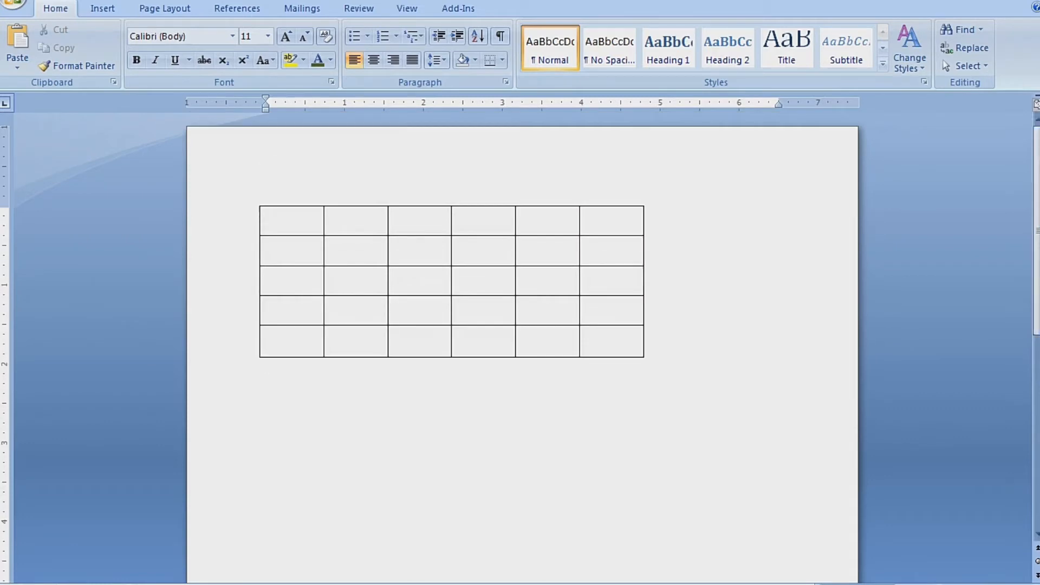
Select the third cell of the table's first row, clear that selection, and select the whole table.
{"action": "left_click", "coordinate": [392, 218]}
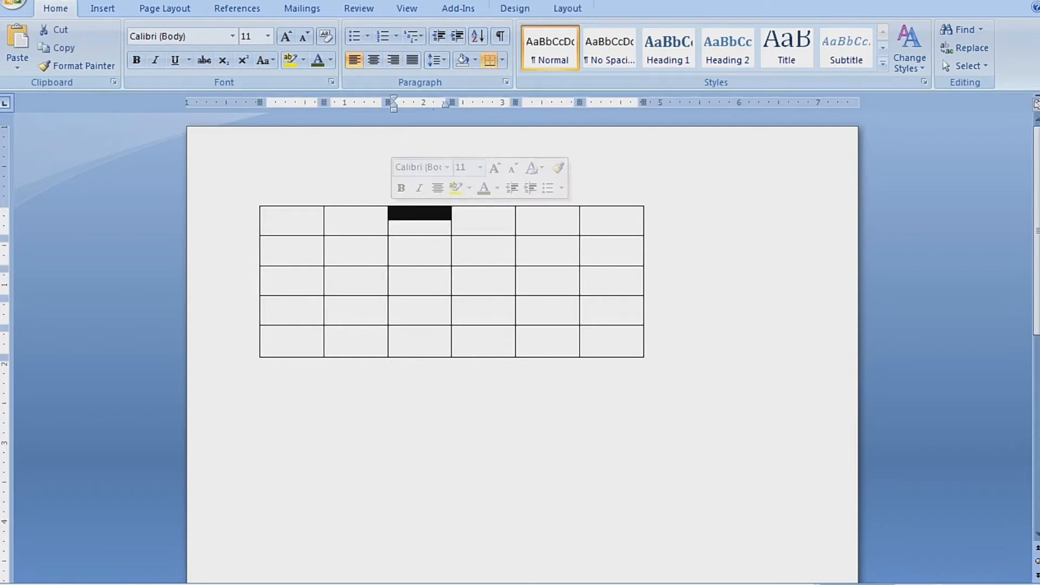
{"action": "left_click", "coordinate": [567, 8]}
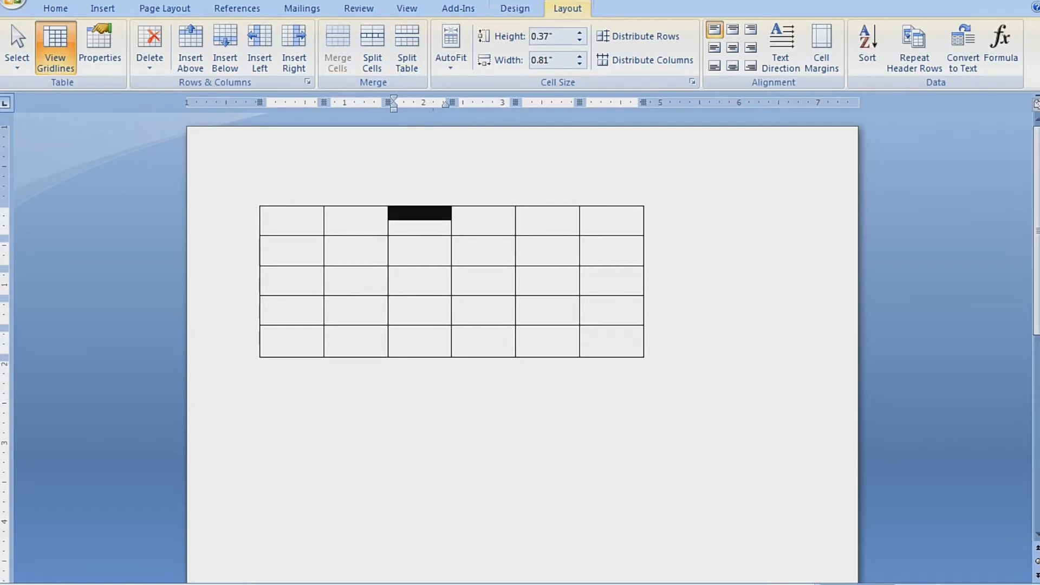
{"action": "left_click", "coordinate": [406, 247]}
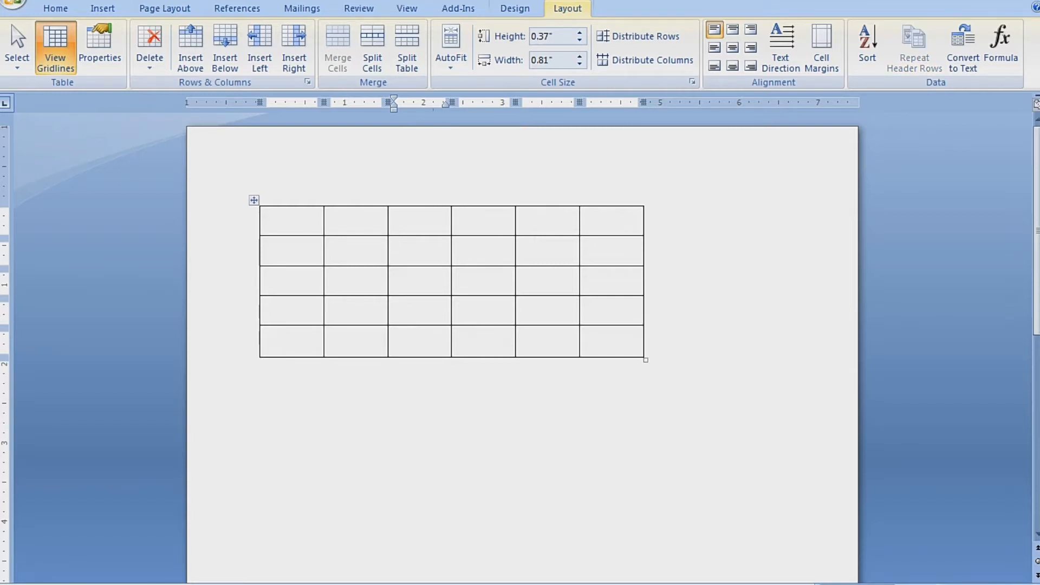
{"action": "mouse_move", "coordinate": [260, 584]}
{"action": "left_click", "coordinate": [255, 200]}
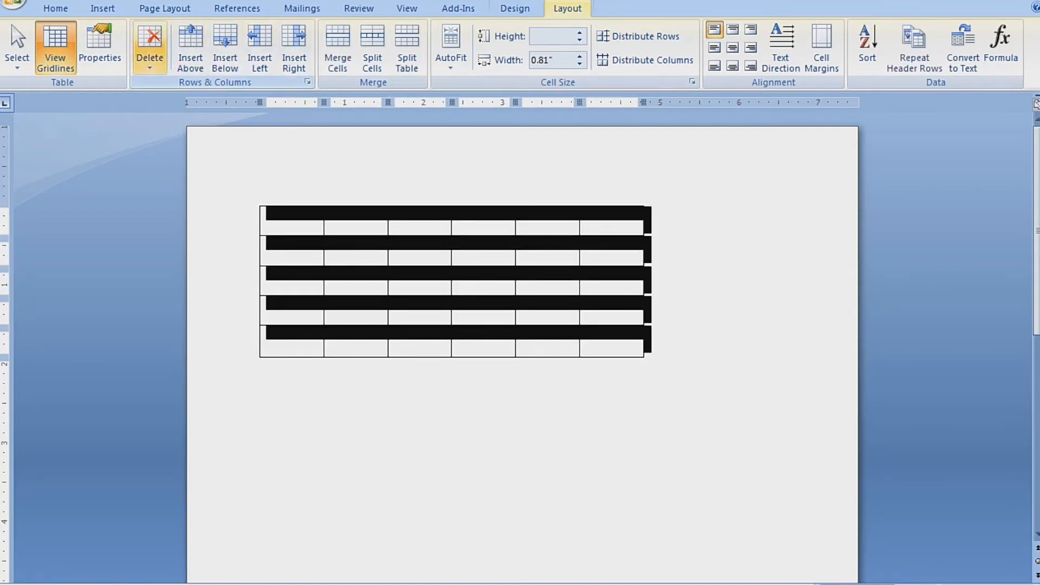
{"action": "left_click", "coordinate": [149, 51]}
{"action": "key", "text": "Escape"}
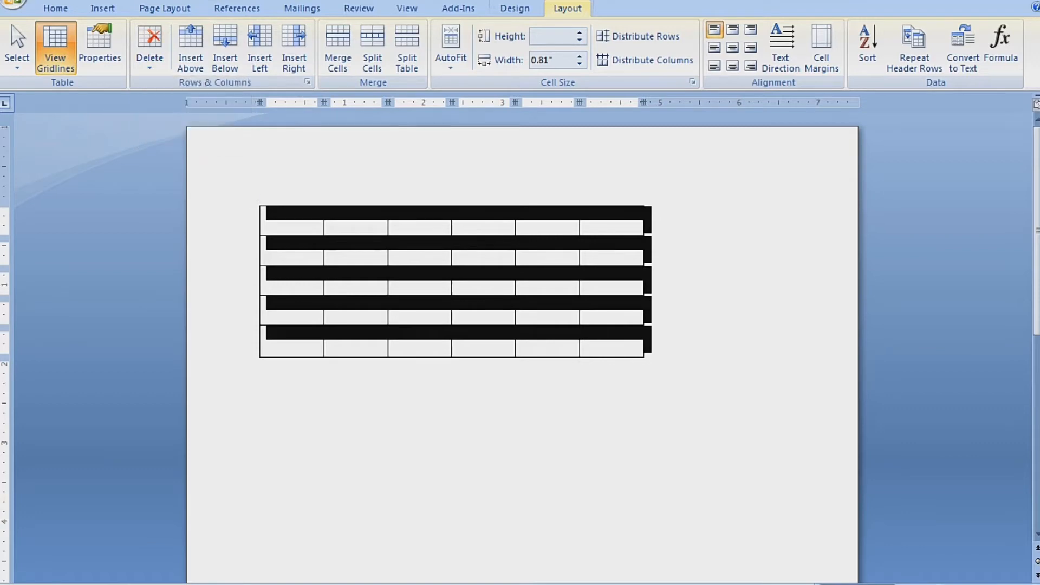
Delete the whole table with the cursor in the second row's first cell, and undo the deletion.
{"action": "left_click", "coordinate": [392, 342]}
{"action": "left_click", "coordinate": [282, 249]}
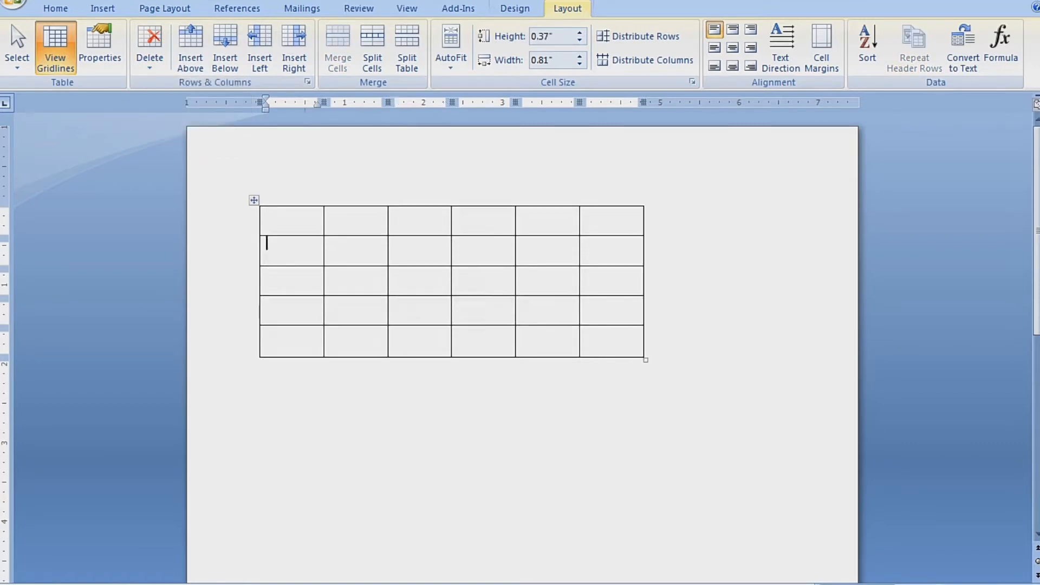
{"action": "left_click", "coordinate": [150, 51]}
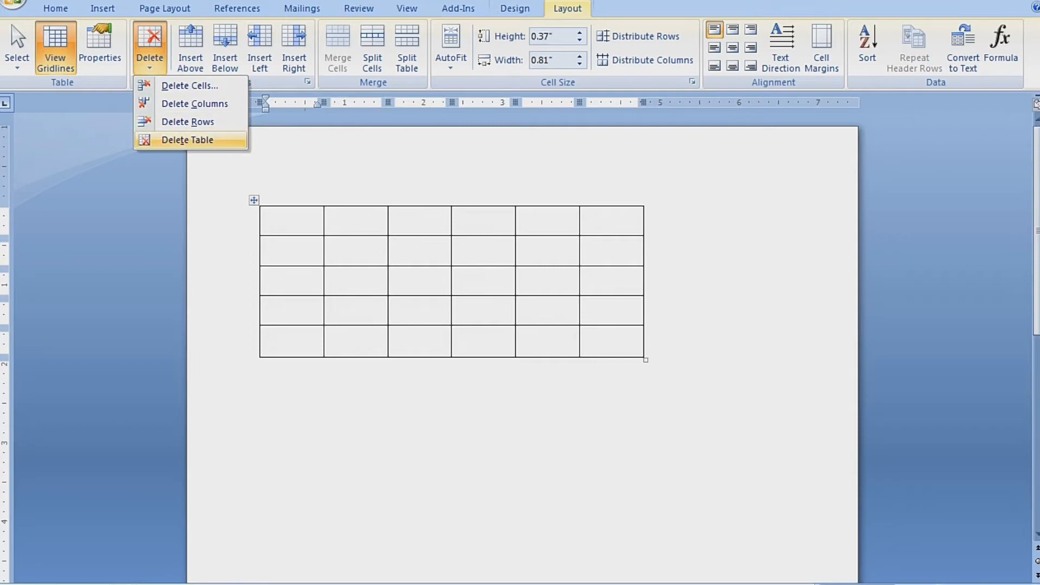
{"action": "left_click", "coordinate": [187, 140]}
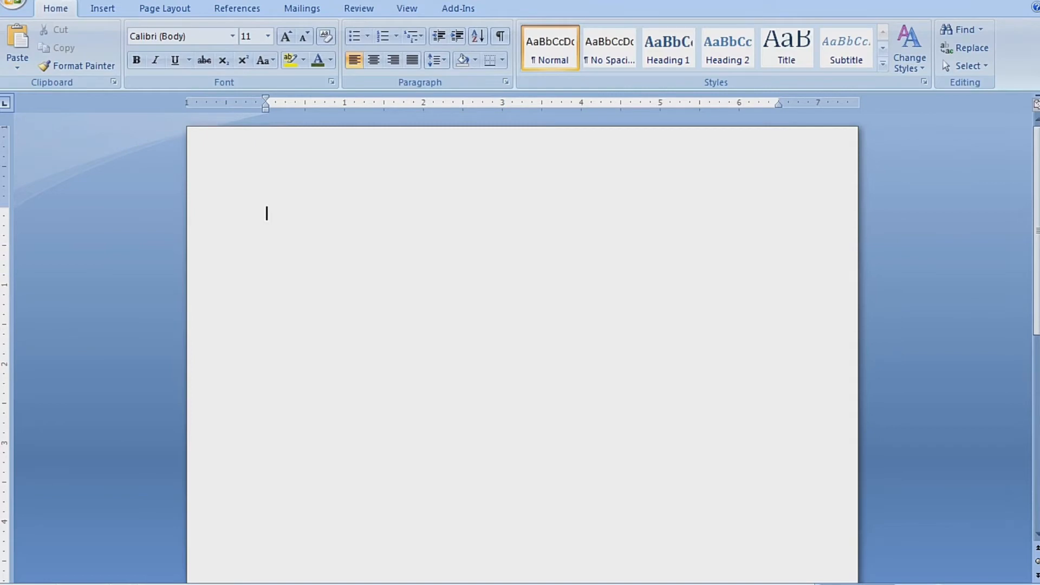
{"action": "key", "text": "ctrl+z"}
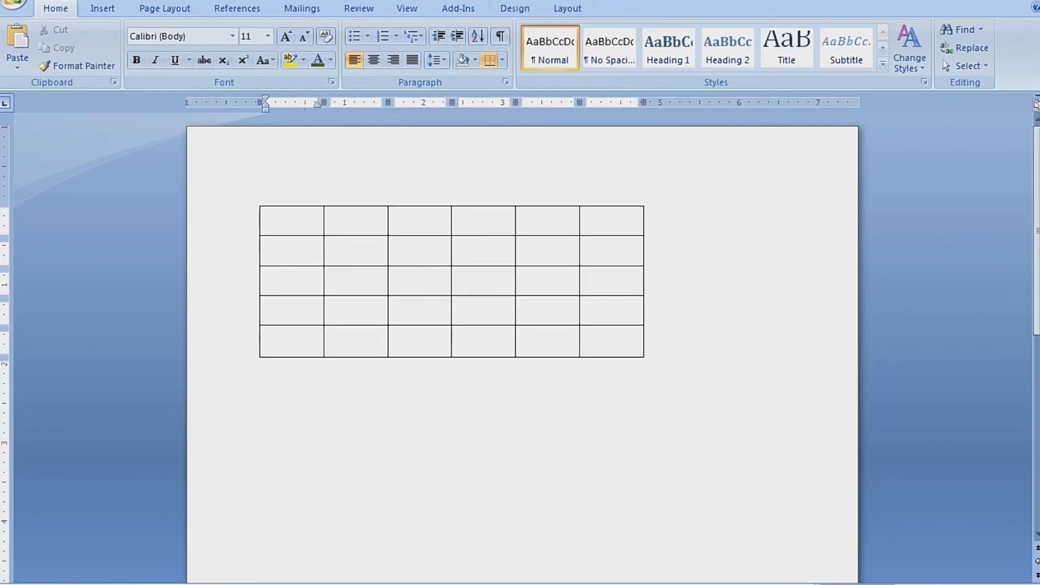
Delete the table's second row.
{"action": "left_click", "coordinate": [568, 8]}
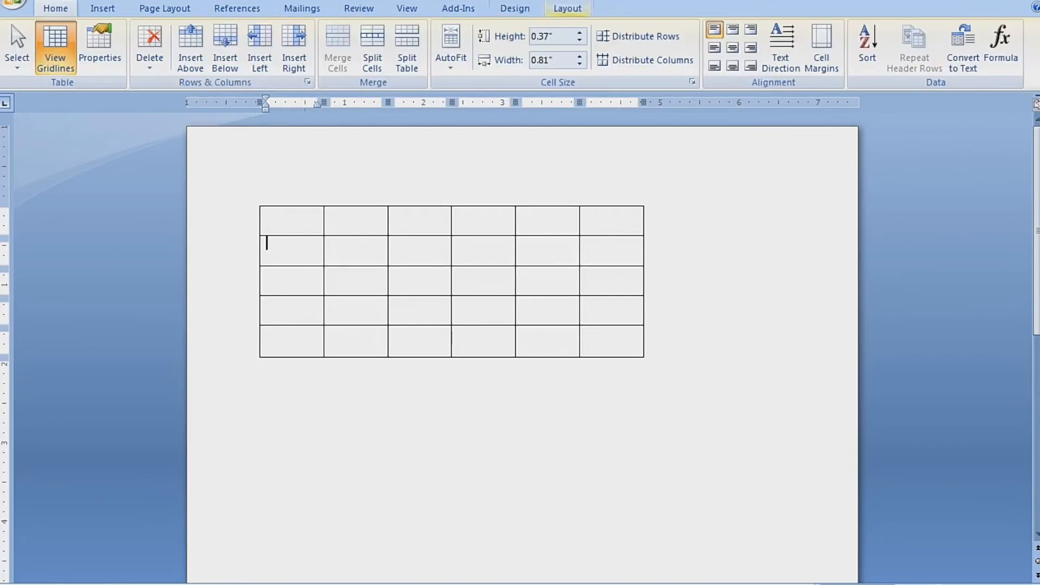
{"action": "left_click", "coordinate": [149, 52]}
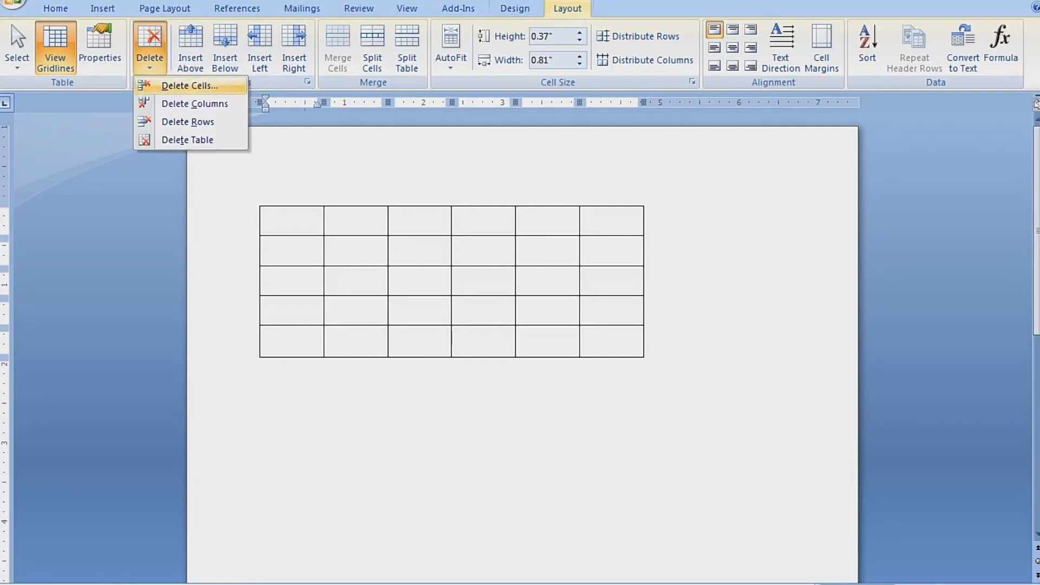
{"action": "left_click", "coordinate": [279, 246]}
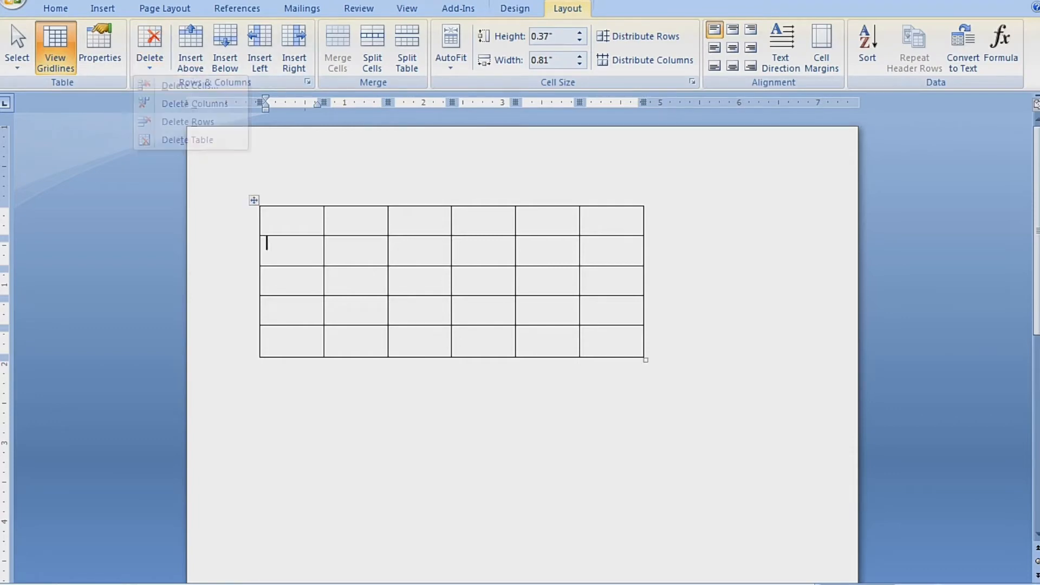
{"action": "left_click", "coordinate": [150, 49]}
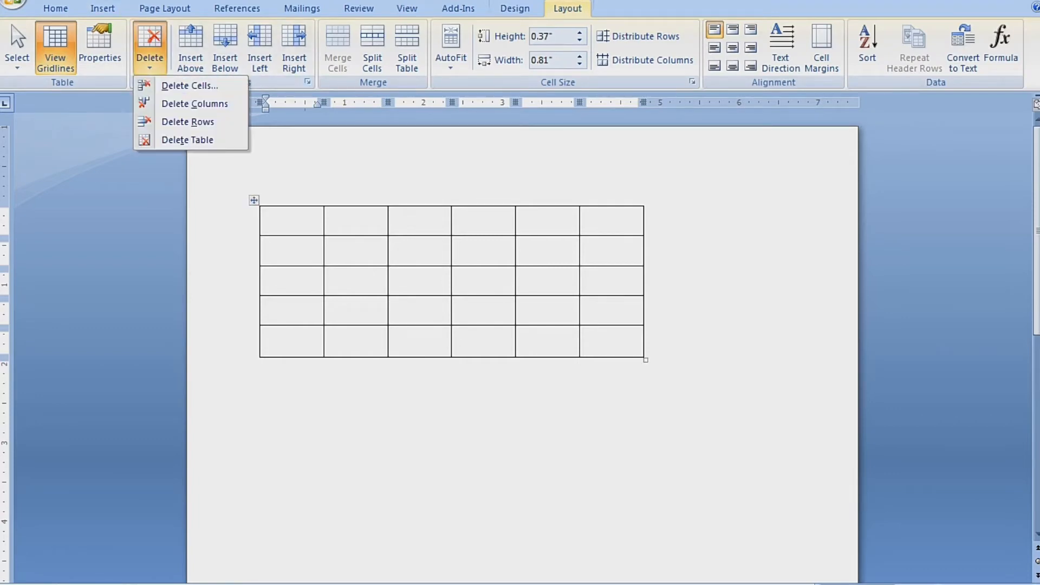
{"action": "left_click", "coordinate": [184, 123]}
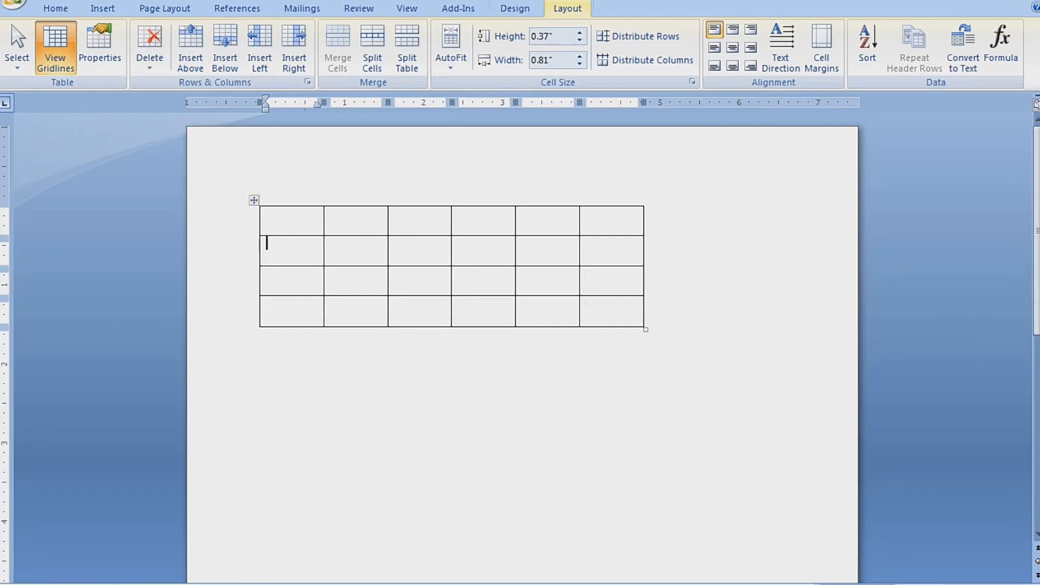
Place the cursor in the second cell of the table's second row and dismiss the Windows color scheme message.
{"action": "left_click", "coordinate": [344, 247]}
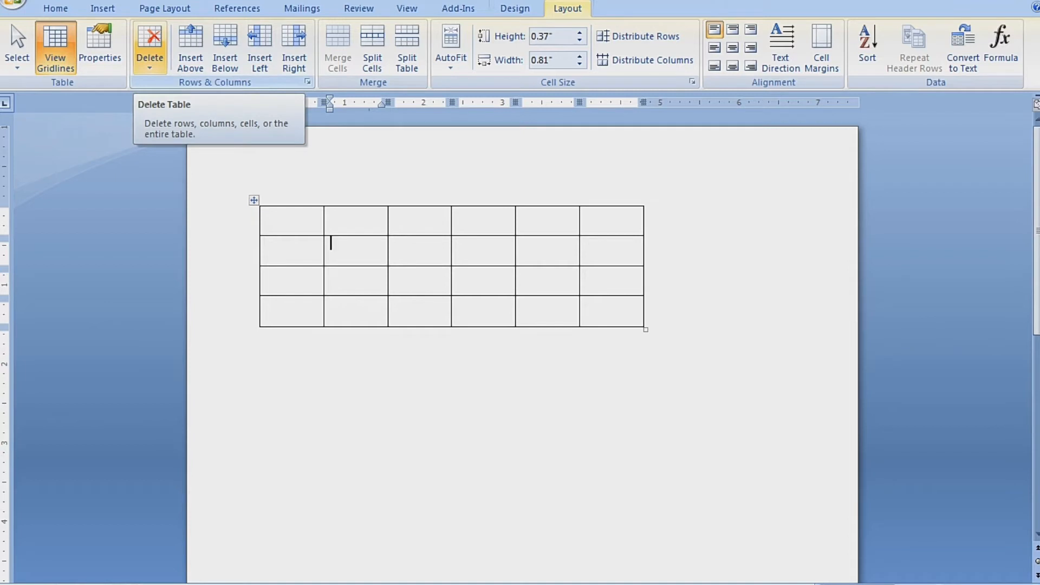
{"action": "left_click", "coordinate": [150, 54]}
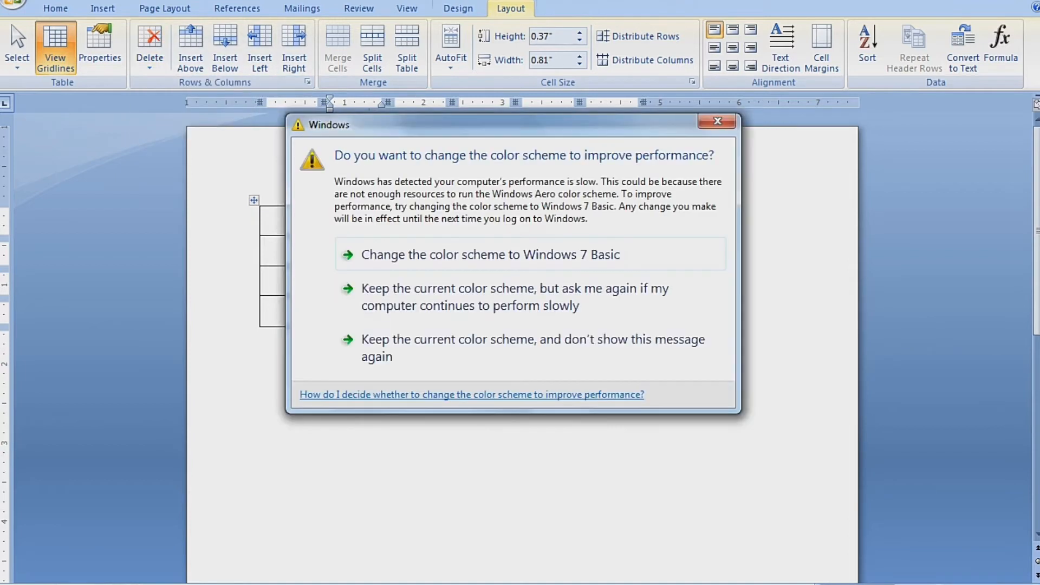
{"action": "left_click", "coordinate": [718, 121]}
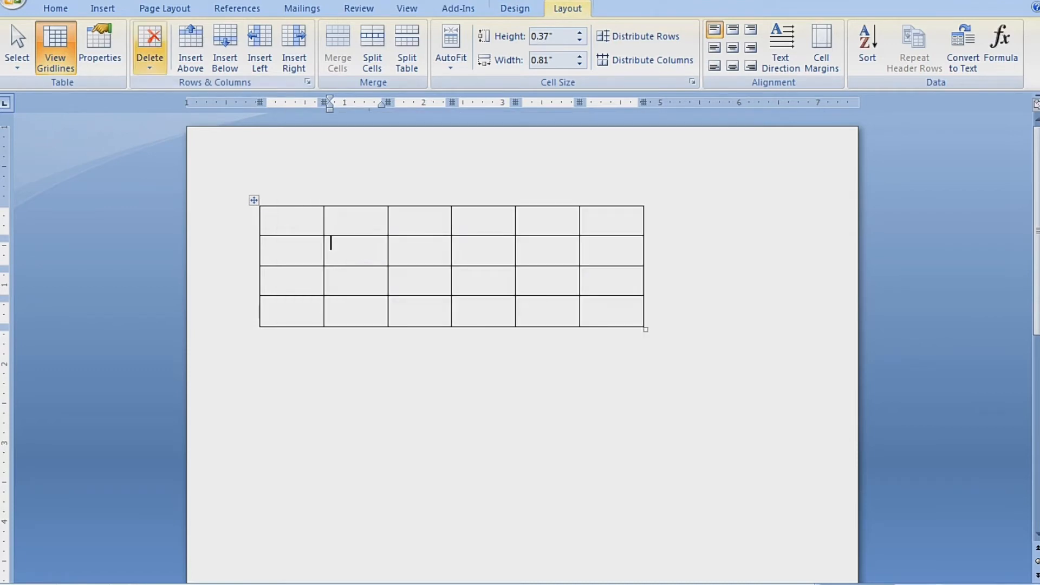
Delete the table's second column, and undo and redo the deletion.
{"action": "left_click", "coordinate": [150, 55]}
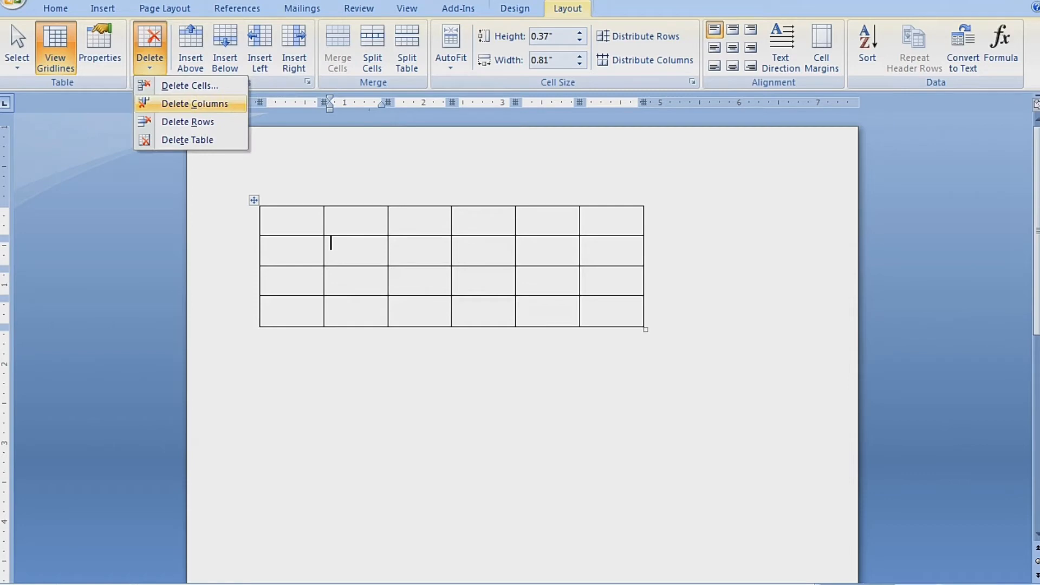
{"action": "left_click", "coordinate": [195, 104]}
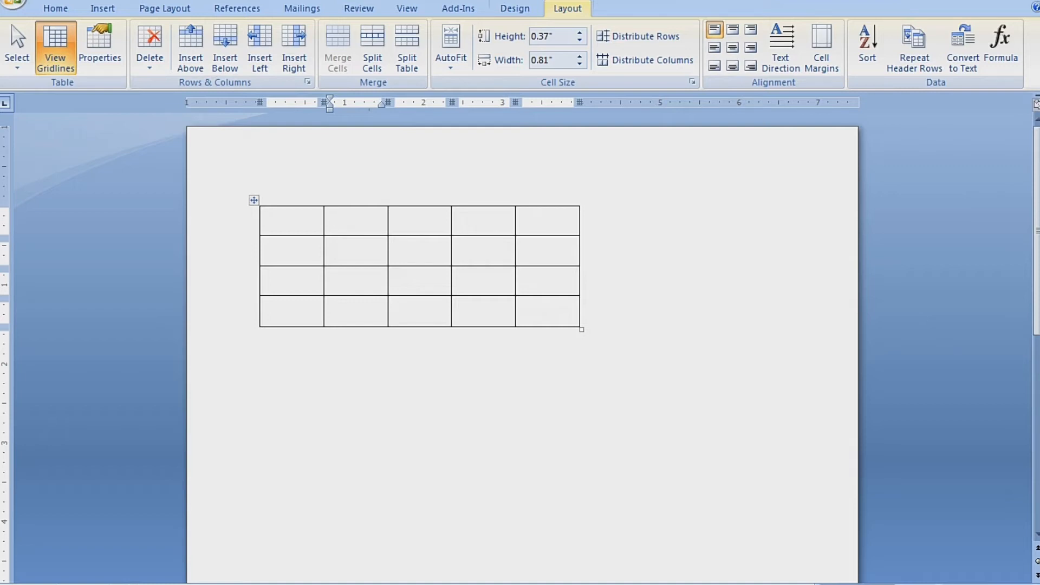
{"action": "key", "text": "ctrl+z"}
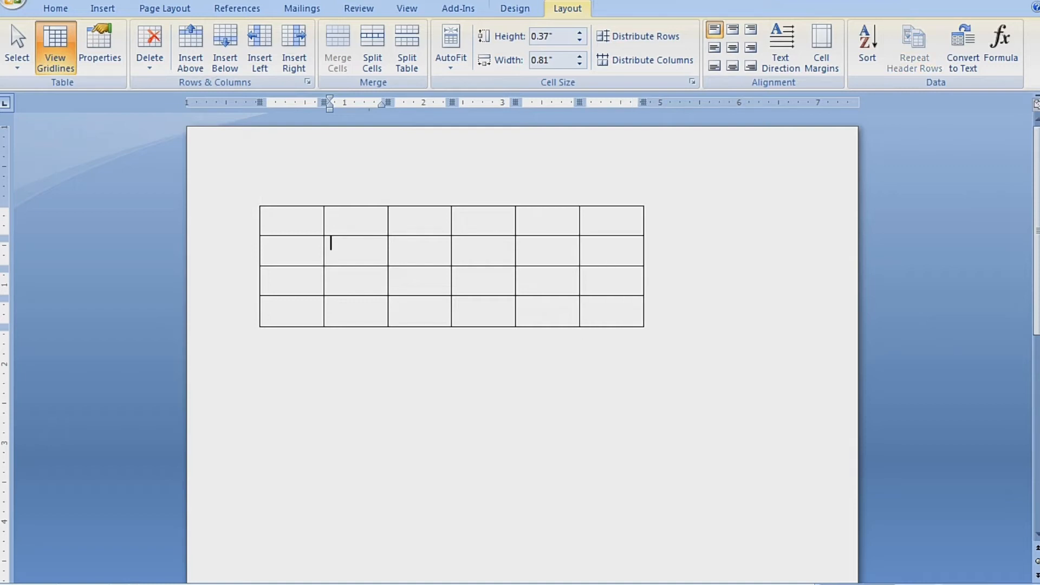
{"action": "key", "text": "ctrl+y"}
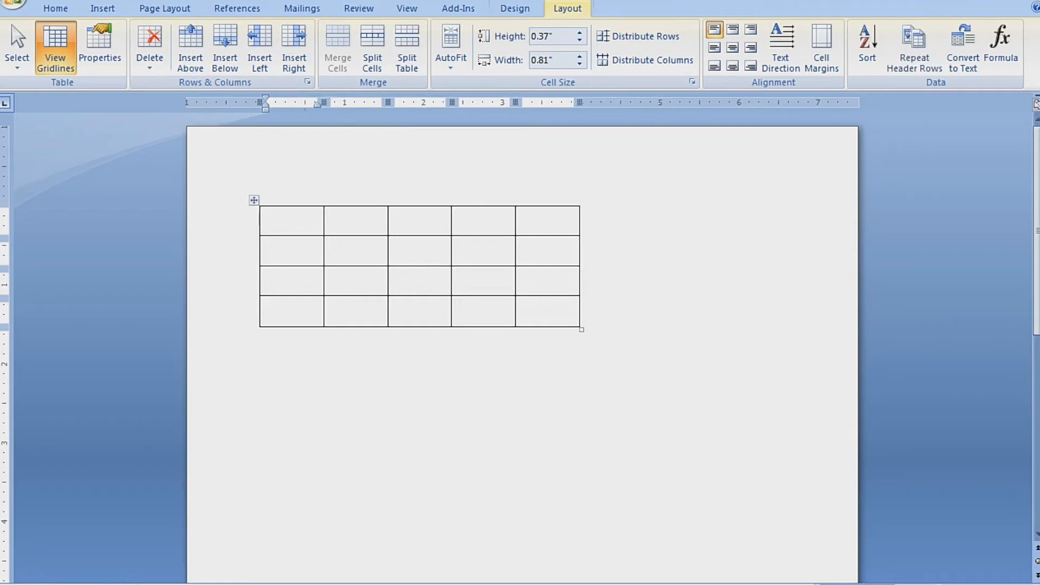
Delete the second cell of the table's second row using the Shift cells left option.
{"action": "left_click", "coordinate": [347, 248]}
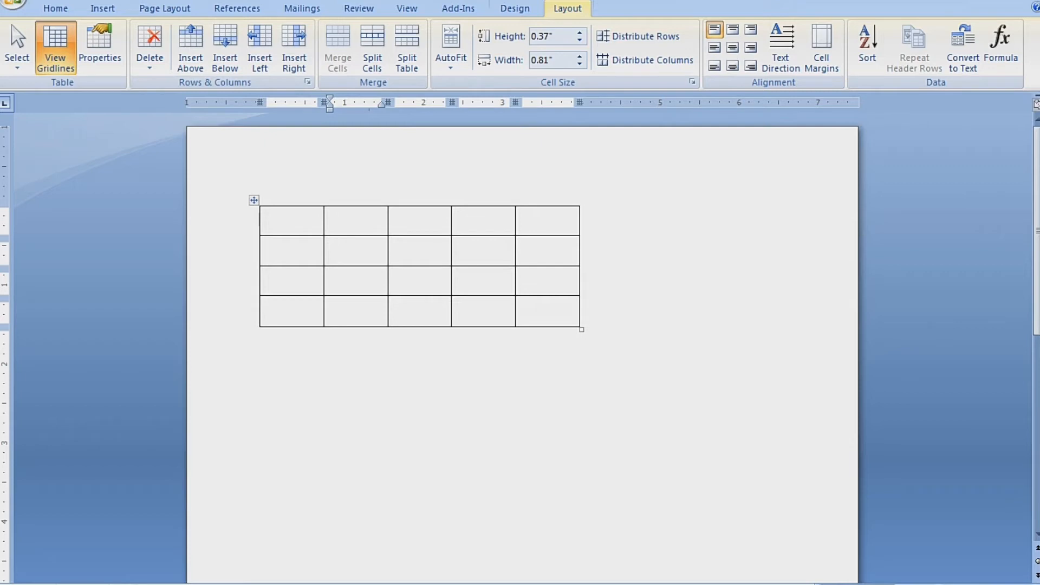
{"action": "left_click", "coordinate": [149, 55]}
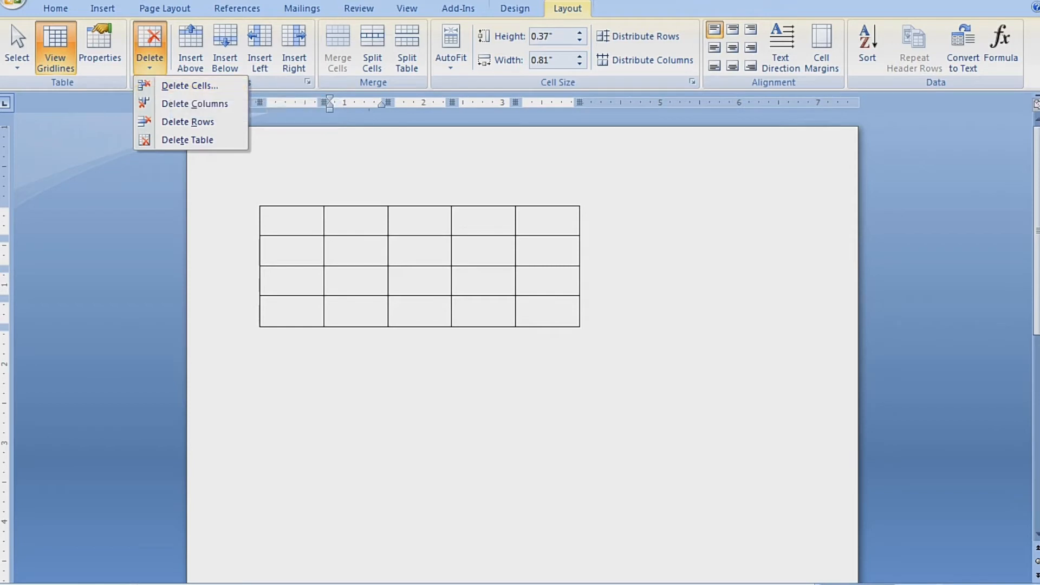
{"action": "left_click", "coordinate": [341, 250]}
{"action": "left_click", "coordinate": [327, 250]}
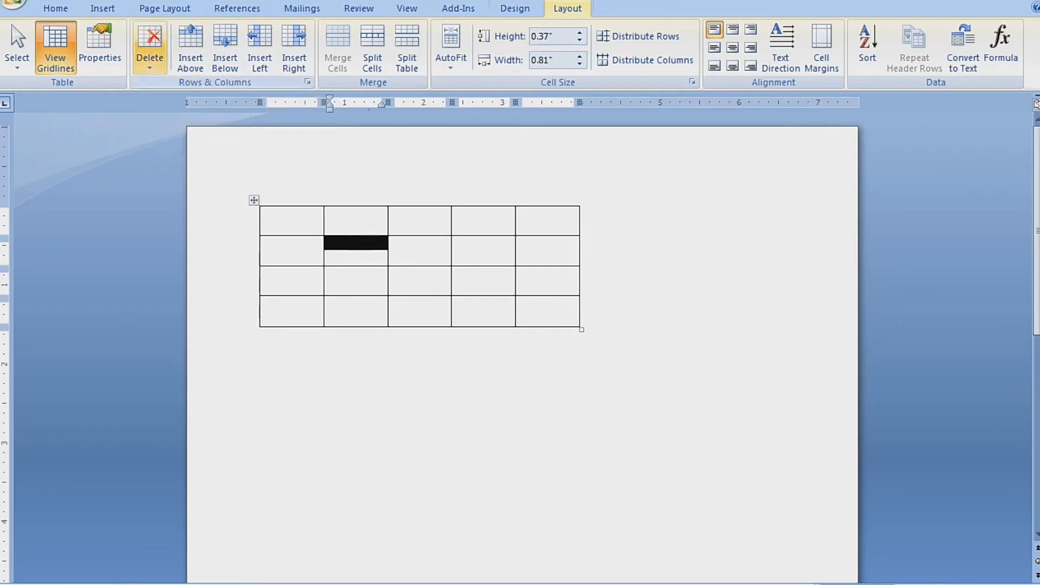
{"action": "left_click", "coordinate": [149, 52]}
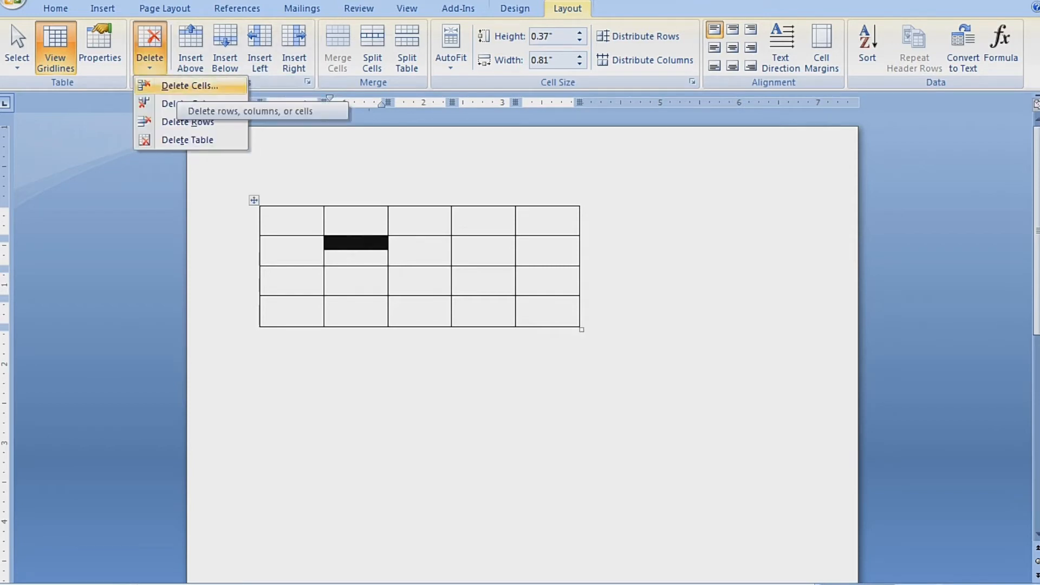
{"action": "left_click", "coordinate": [189, 85]}
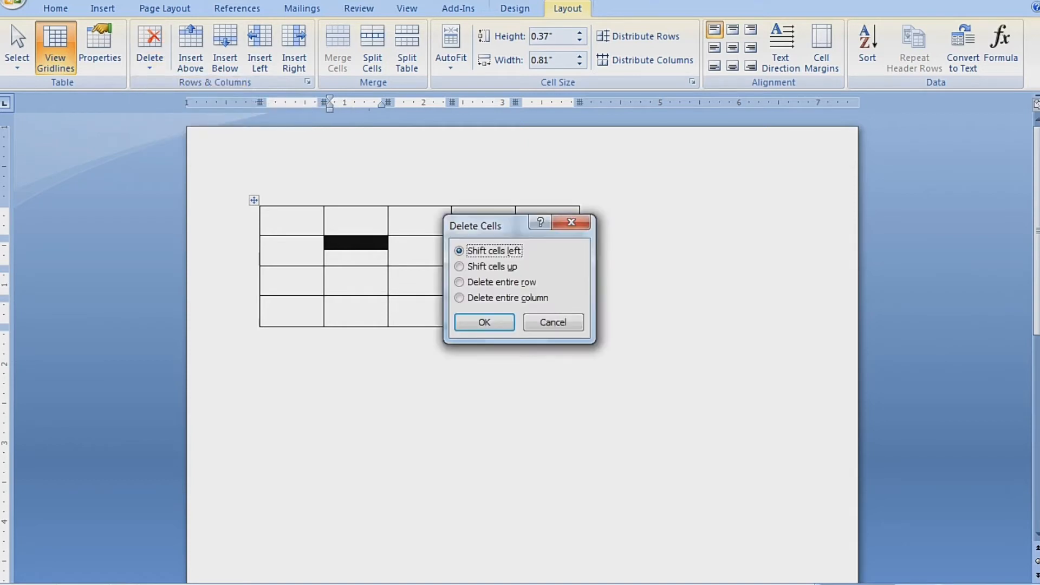
{"action": "left_click_drag", "start_coordinate": [476, 225], "coordinate": [622, 198]}
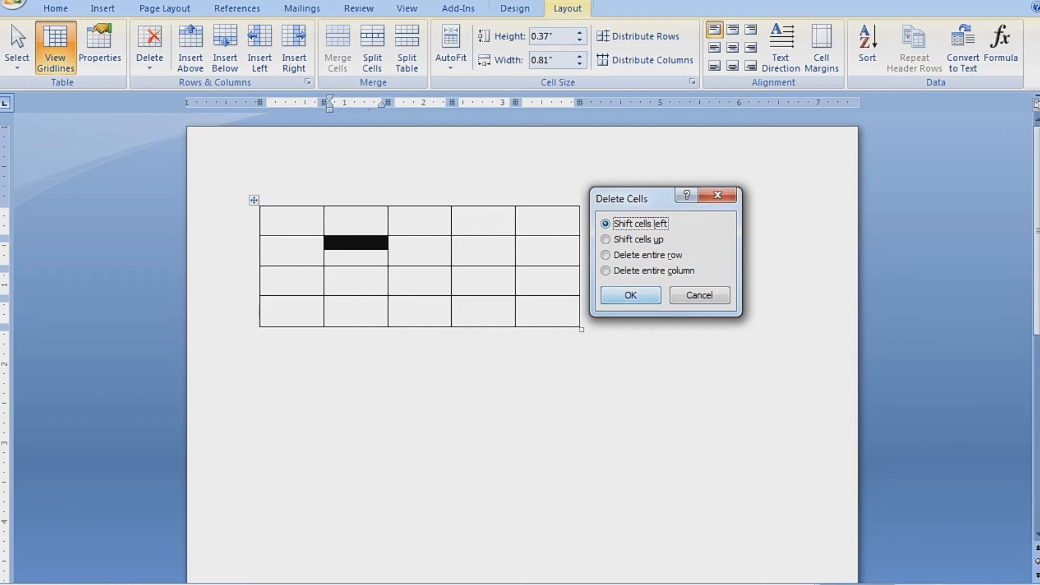
{"action": "key", "text": "Return"}
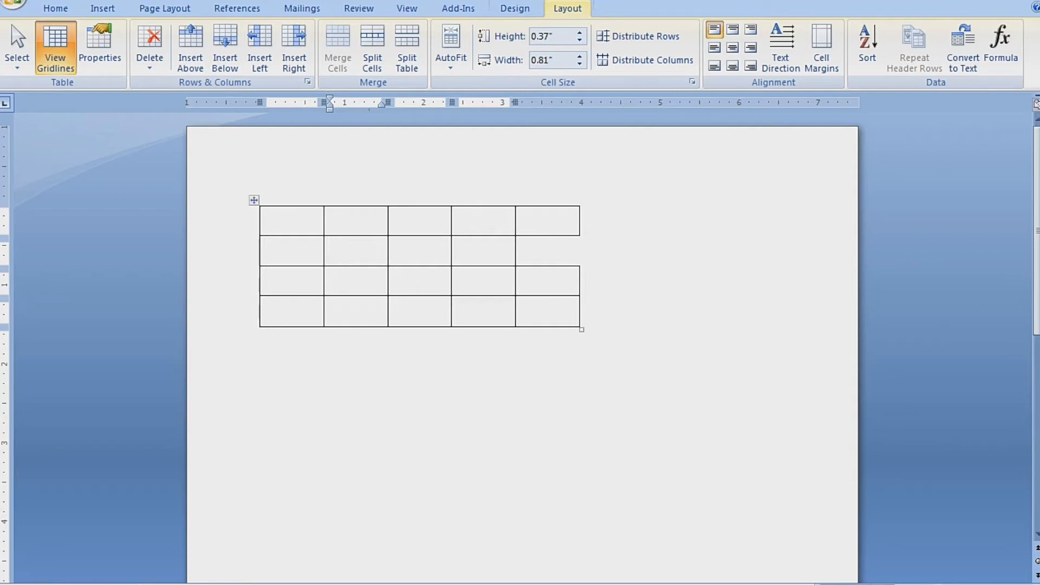
Undo the deletion of the single cell in the second row.
{"action": "key", "text": "ctrl+z"}
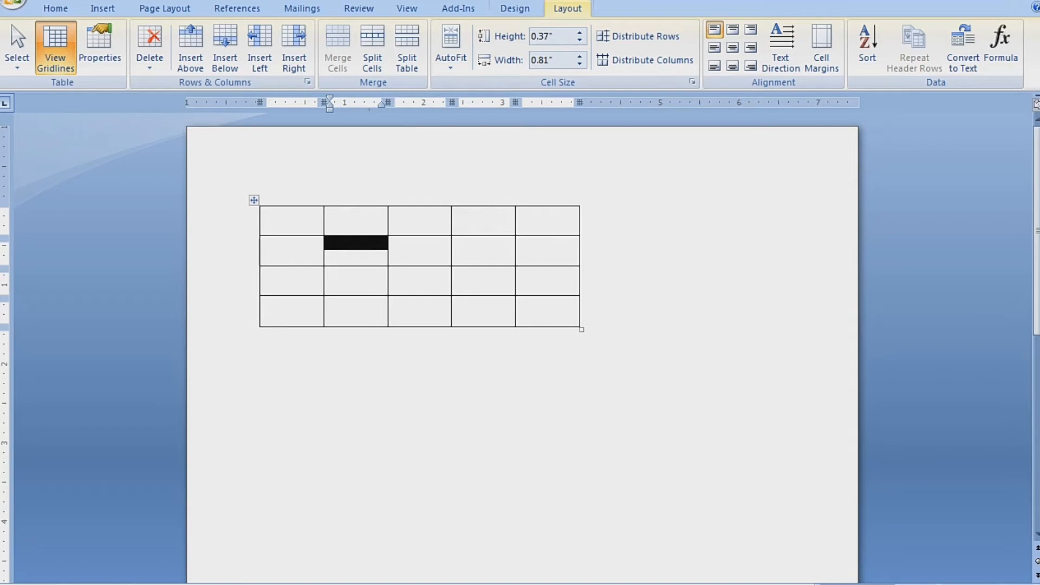
{"action": "left_click", "coordinate": [149, 48]}
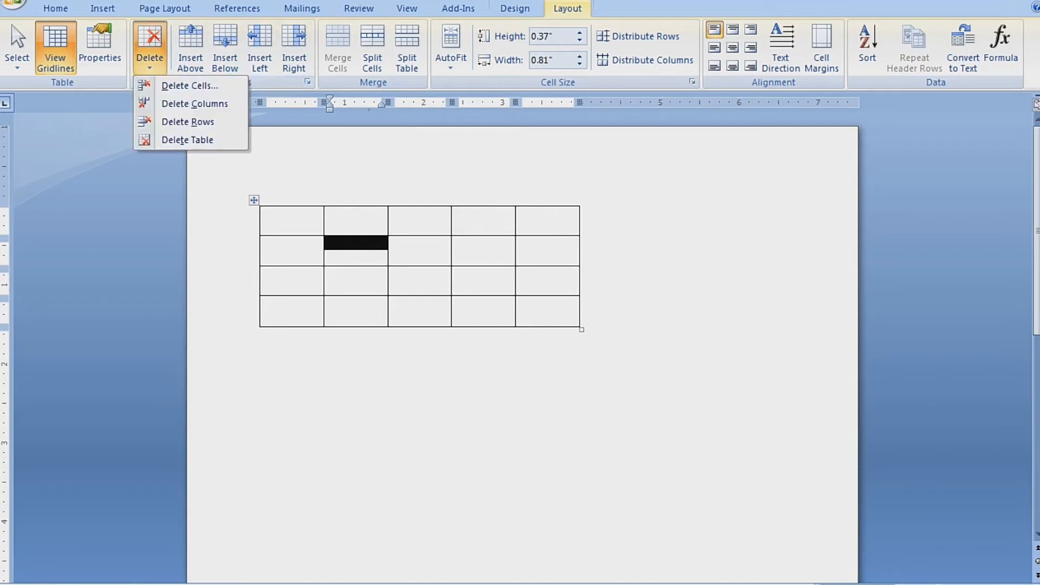
{"action": "key", "text": "Escape"}
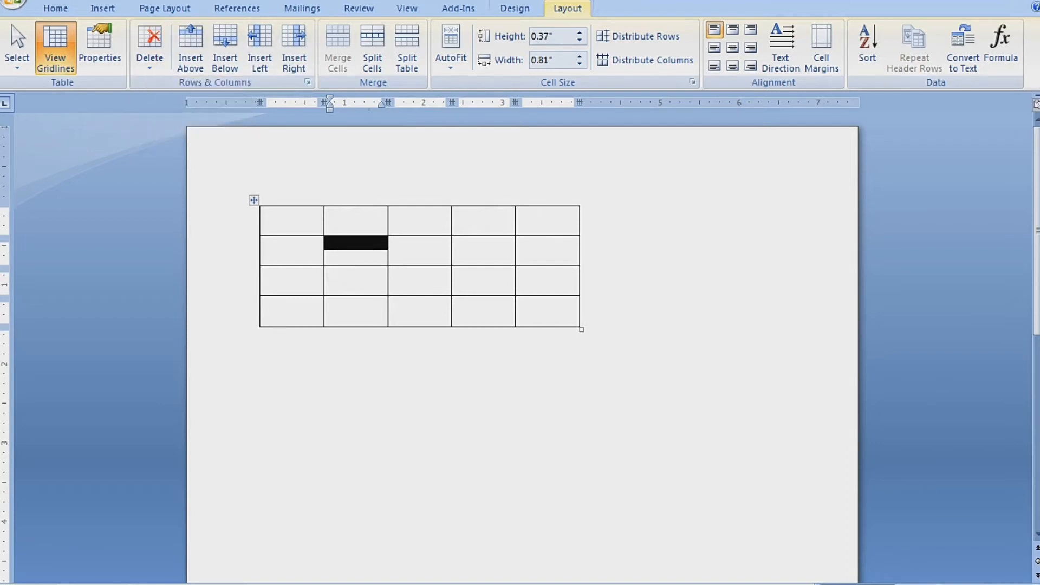
Insert a row above the table's second row and enter "raw" in the first cell of the third row.
{"action": "left_click", "coordinate": [289, 248]}
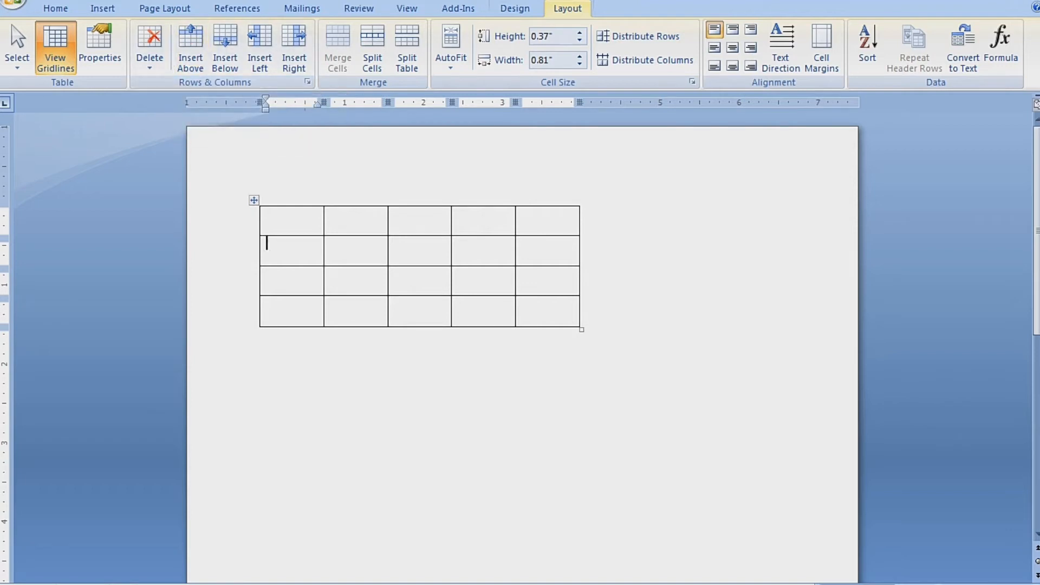
{"action": "left_click", "coordinate": [263, 249]}
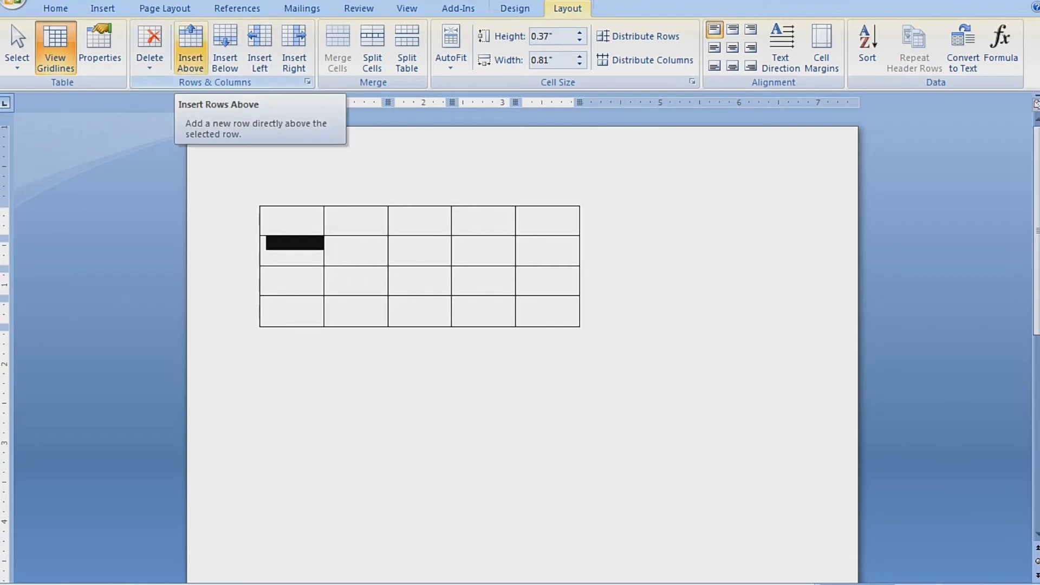
{"action": "left_click", "coordinate": [190, 48]}
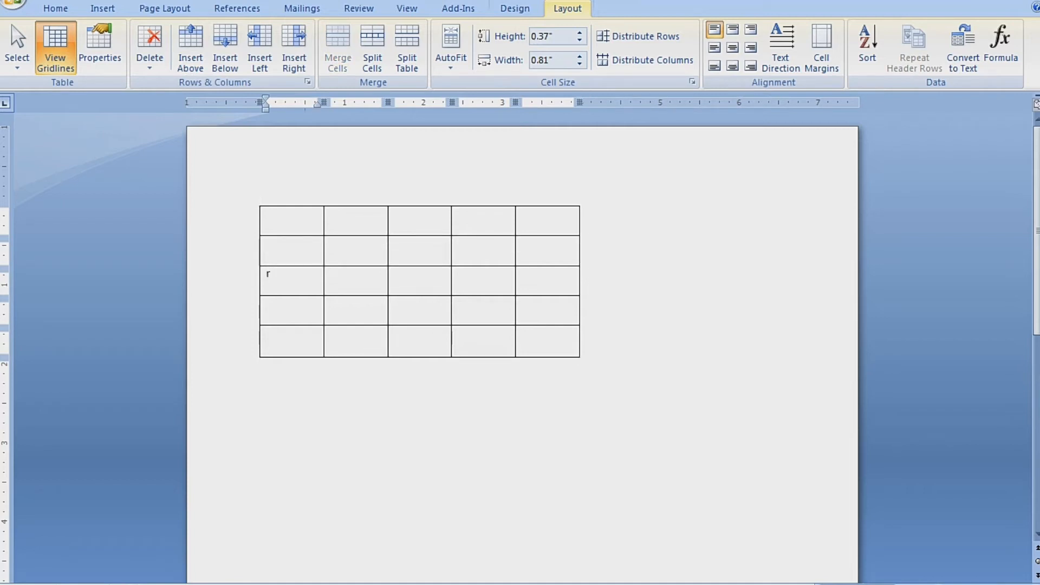
{"action": "type", "text": "raw"}
Insert a row below the "raw" row and enter "column" in the second row's first cell, dismissing the Windows color scheme message.
{"action": "left_click", "coordinate": [263, 276]}
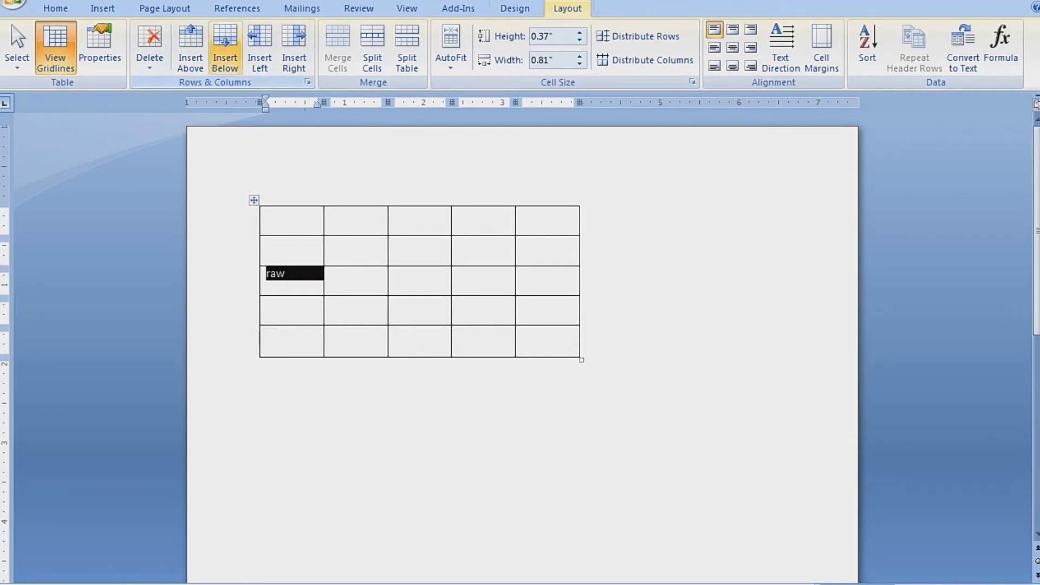
{"action": "left_click", "coordinate": [225, 52]}
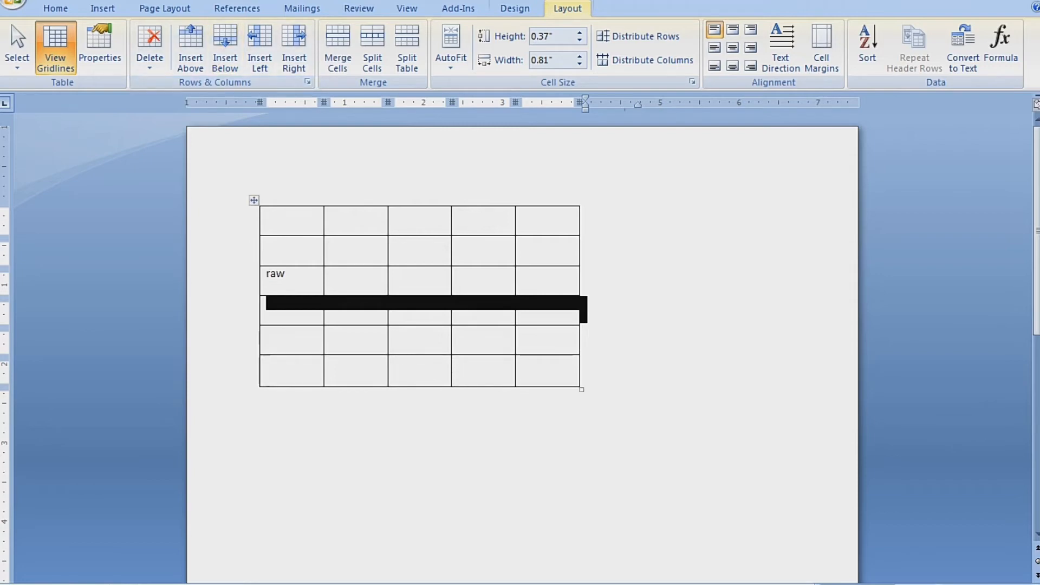
{"action": "left_click", "coordinate": [263, 247]}
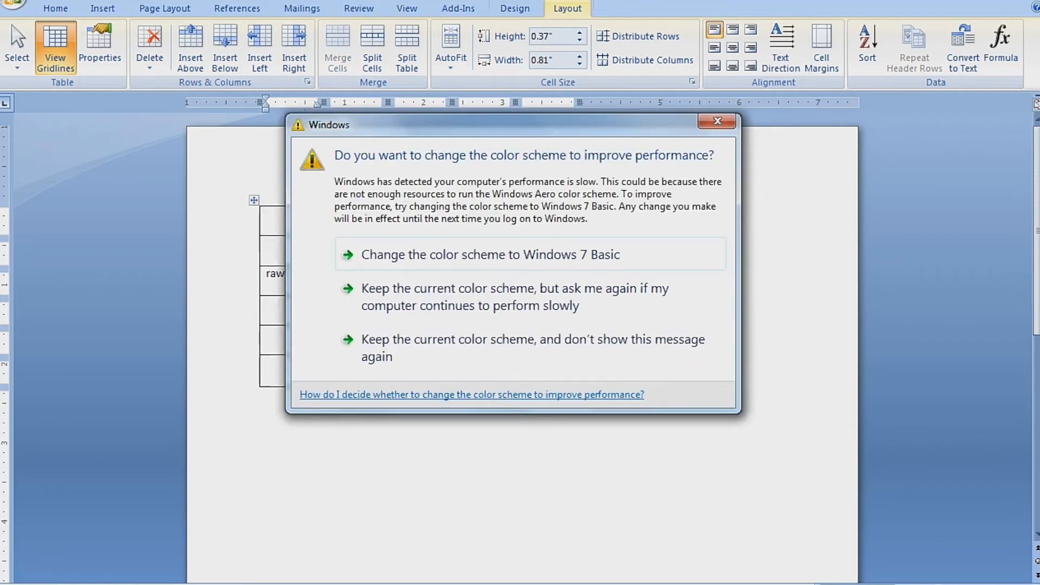
{"action": "left_click", "coordinate": [718, 121]}
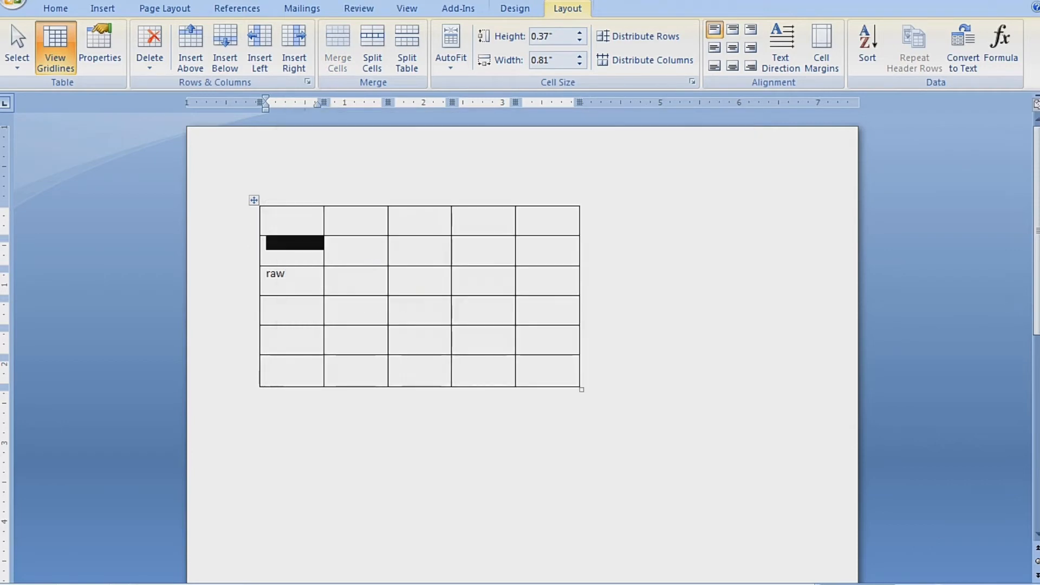
{"action": "left_click", "coordinate": [286, 244]}
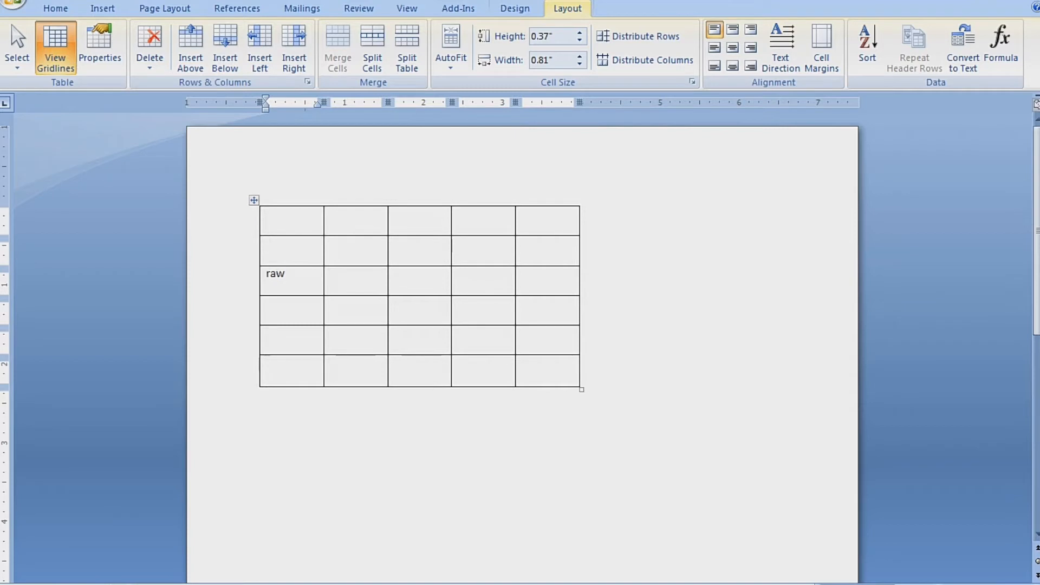
{"action": "type", "text": "column"}
Insert a row above the "raw" row and a column to the left of the table's first column.
{"action": "left_click", "coordinate": [263, 275]}
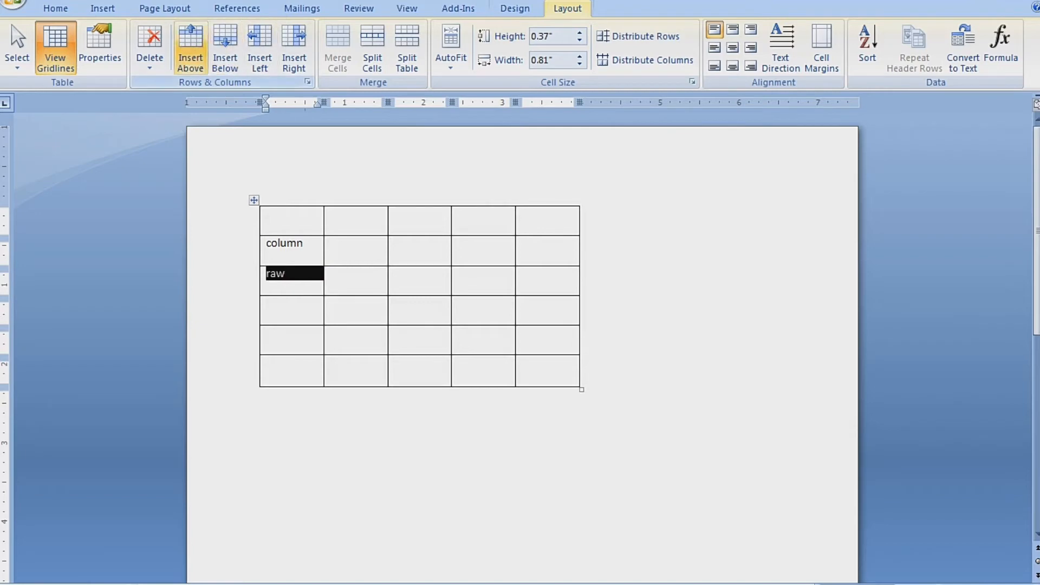
{"action": "left_click", "coordinate": [190, 51]}
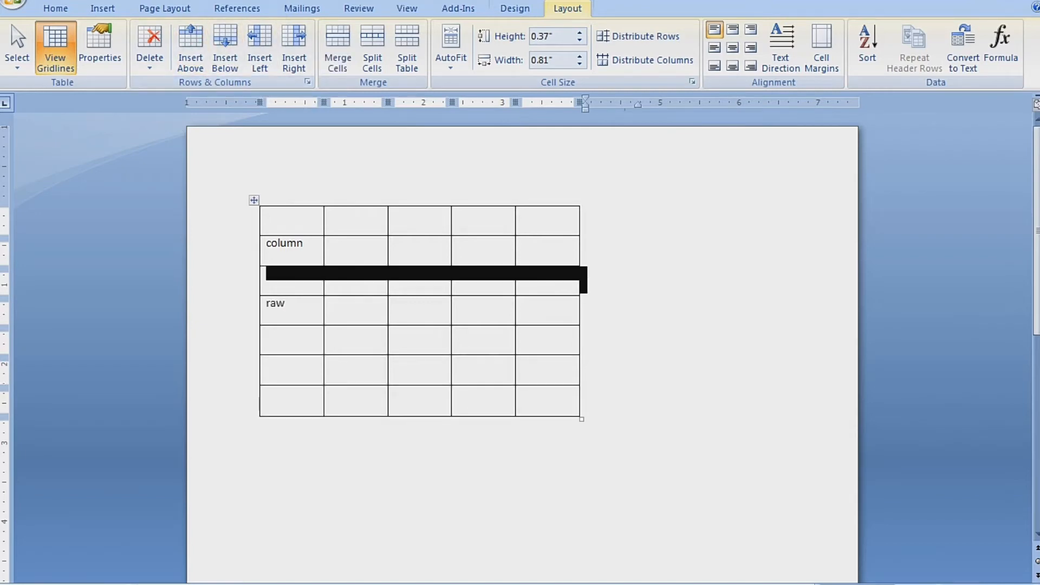
{"action": "left_click", "coordinate": [278, 275]}
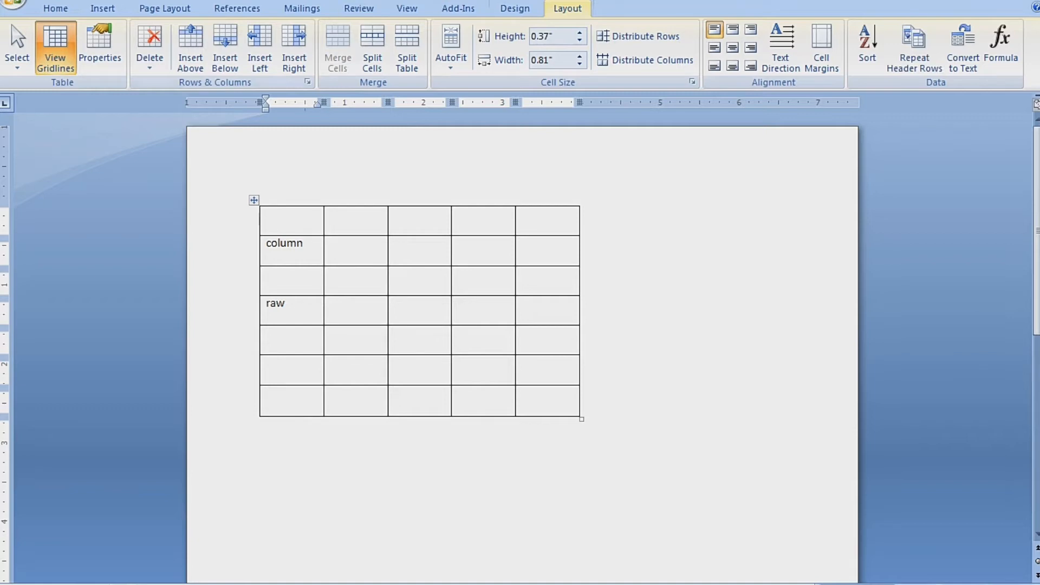
{"action": "left_click", "coordinate": [259, 49]}
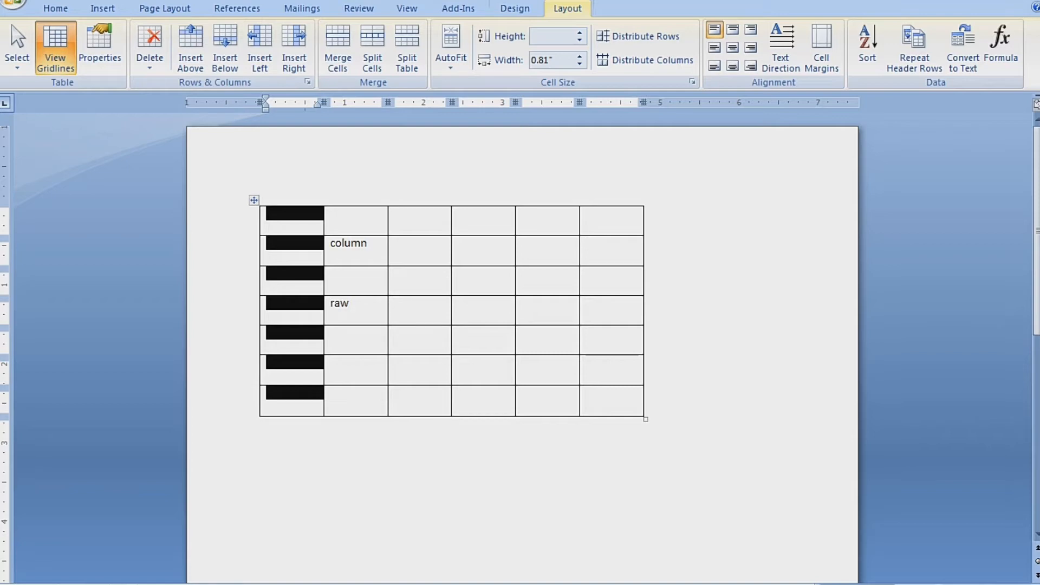
Enter "cell" in the third cell of the table's third row.
{"action": "left_click", "coordinate": [340, 335]}
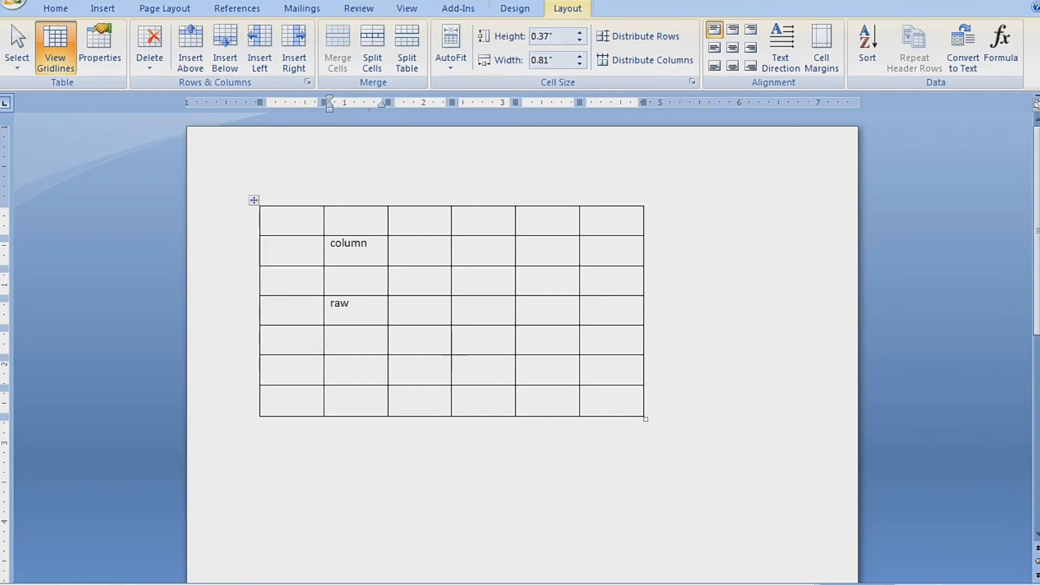
{"action": "left_click", "coordinate": [406, 278]}
{"action": "type", "text": "cell"}
Insert two columns to the right of the column containing "column" and "raw".
{"action": "left_click", "coordinate": [336, 215]}
{"action": "left_click", "coordinate": [355, 203]}
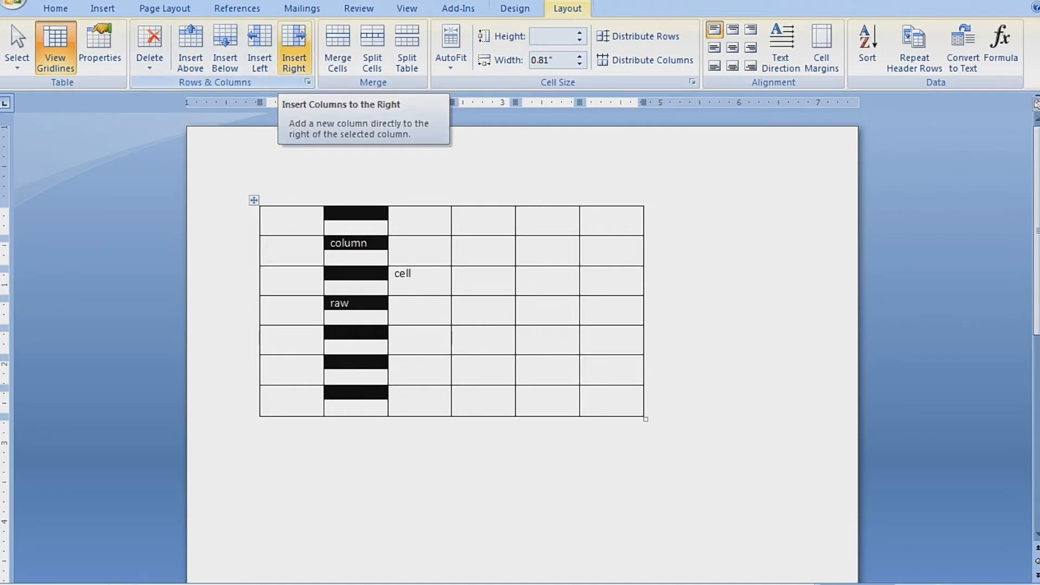
{"action": "left_click", "coordinate": [294, 49]}
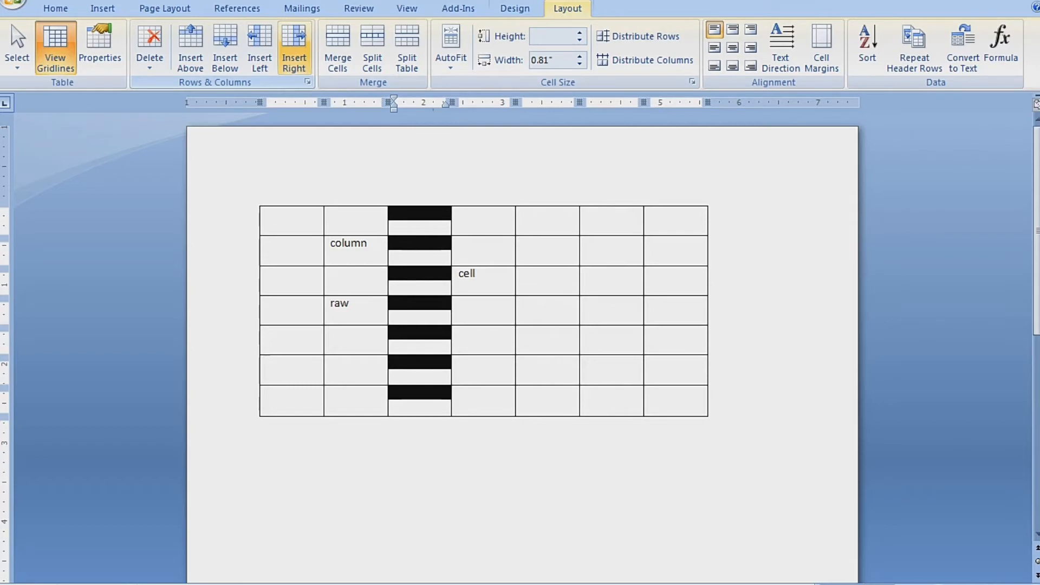
{"action": "left_click", "coordinate": [295, 49]}
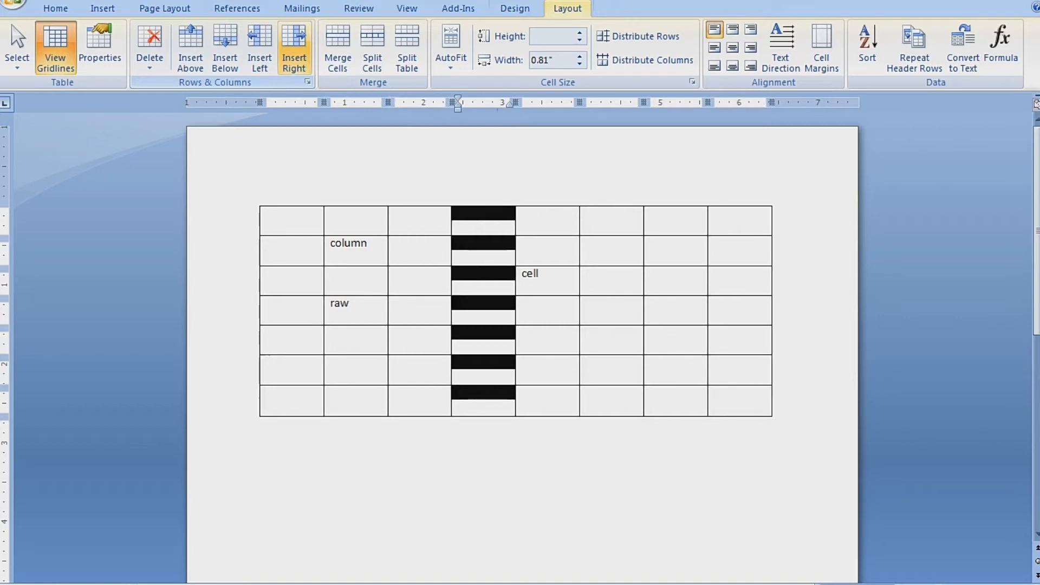
Select the table's fourth column and view its context menu commands, dismissing the Windows color scheme message.
{"action": "left_click", "coordinate": [347, 335]}
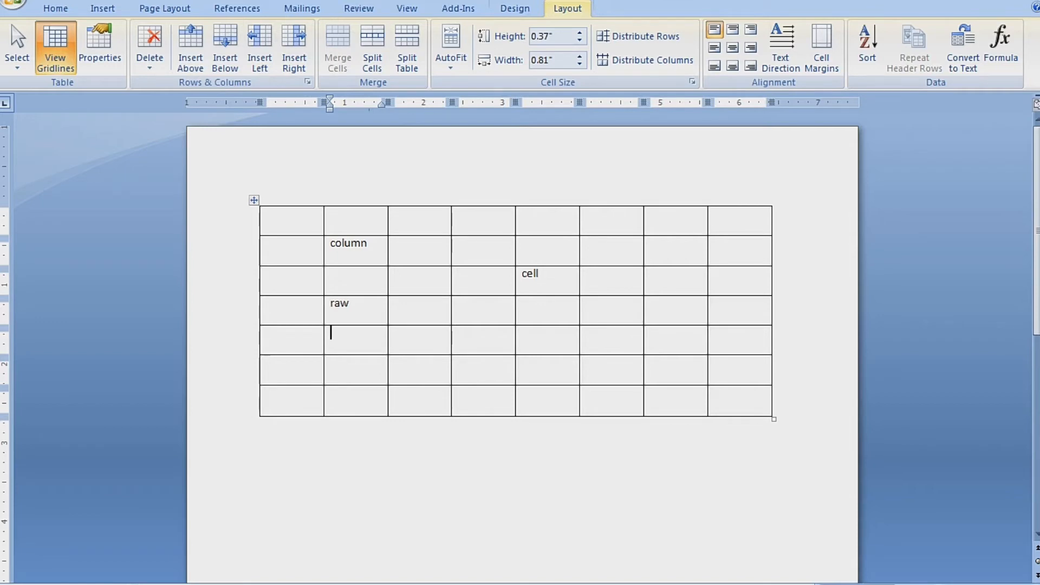
{"action": "left_click", "coordinate": [481, 203]}
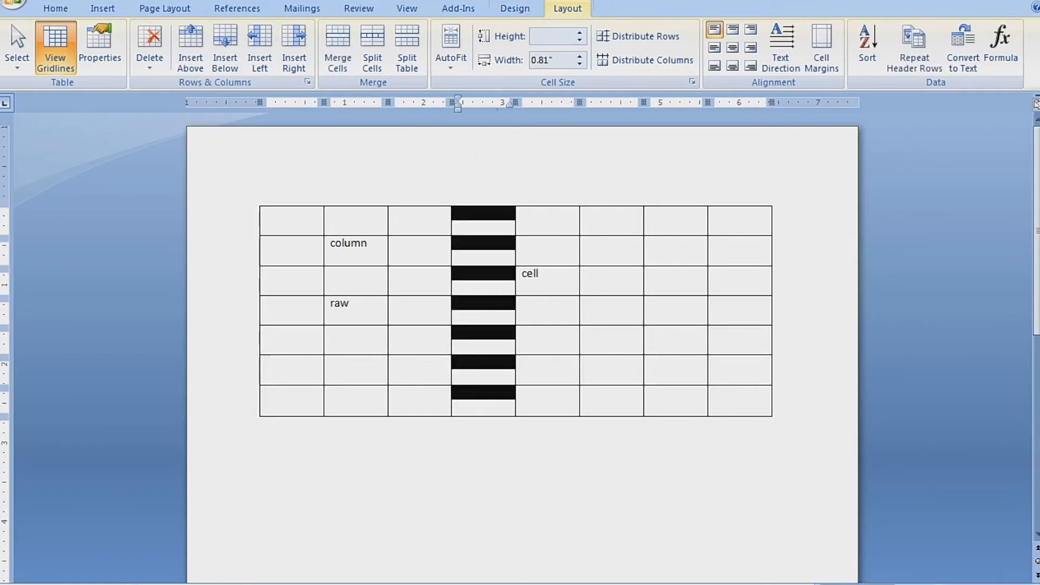
{"action": "left_click", "coordinate": [467, 214]}
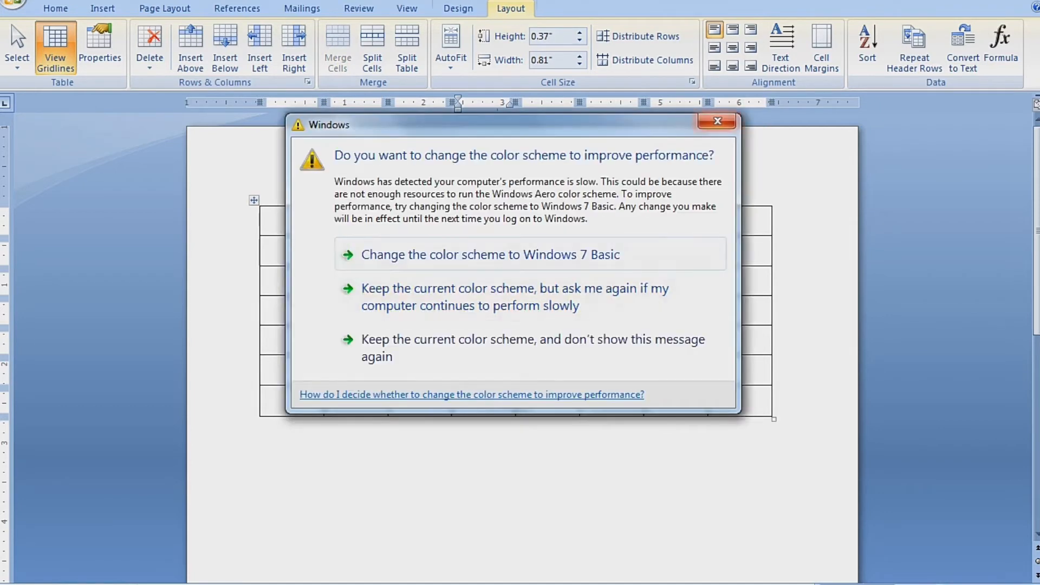
{"action": "left_click", "coordinate": [717, 122]}
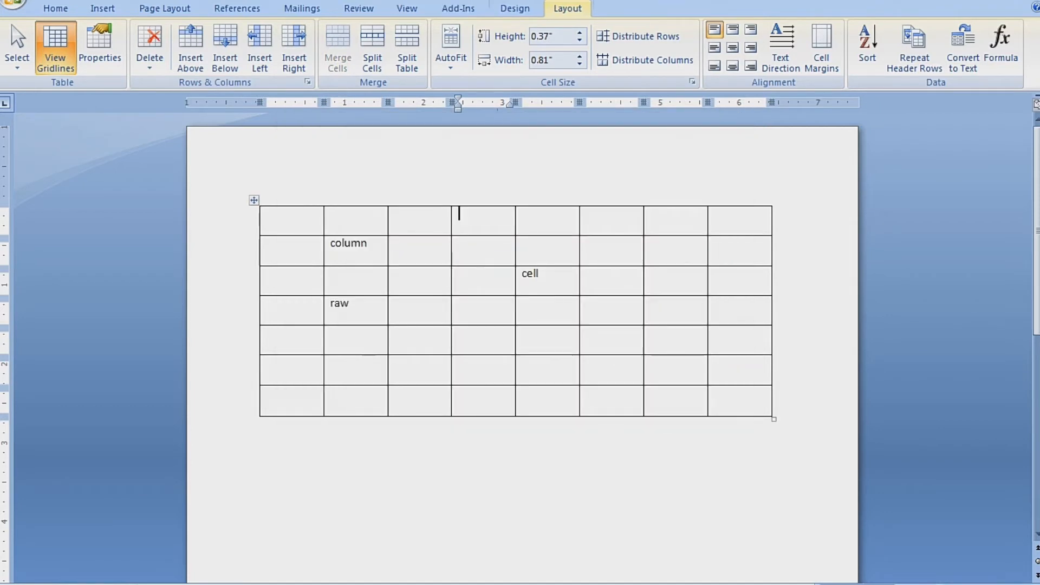
{"action": "left_click", "coordinate": [477, 203]}
{"action": "right_click", "coordinate": [471, 208]}
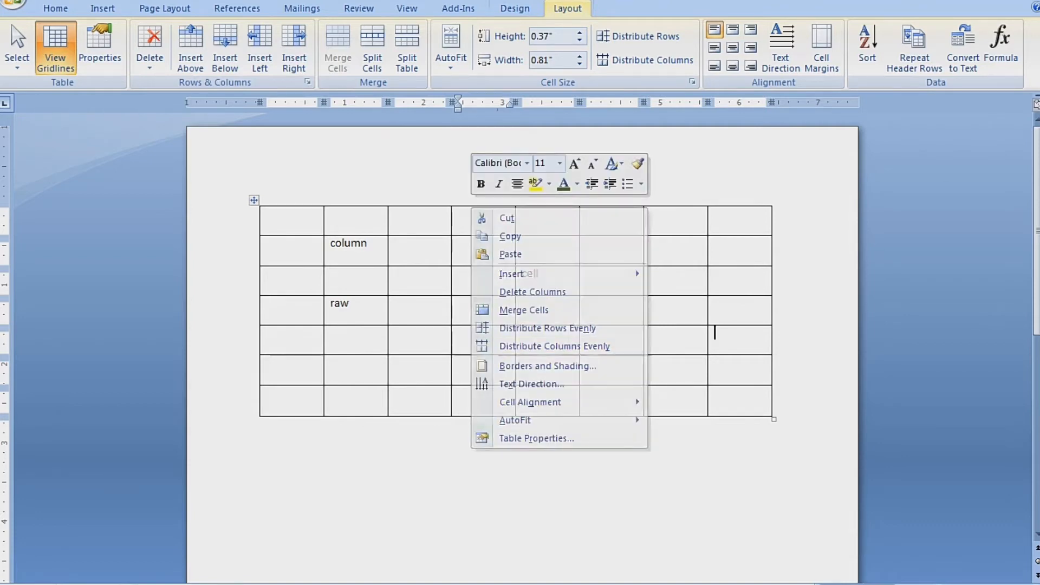
{"action": "left_click", "coordinate": [716, 331]}
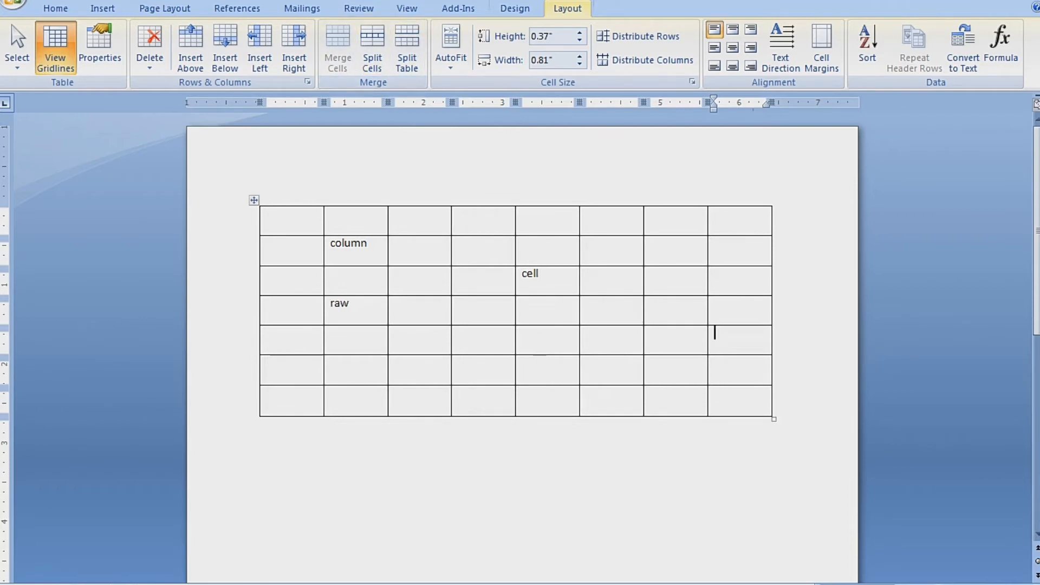
Merge all the cells of the table's first row into one cell.
{"action": "left_click", "coordinate": [267, 216]}
{"action": "left_click_drag", "start_coordinate": [267, 216], "coordinate": [759, 215]}
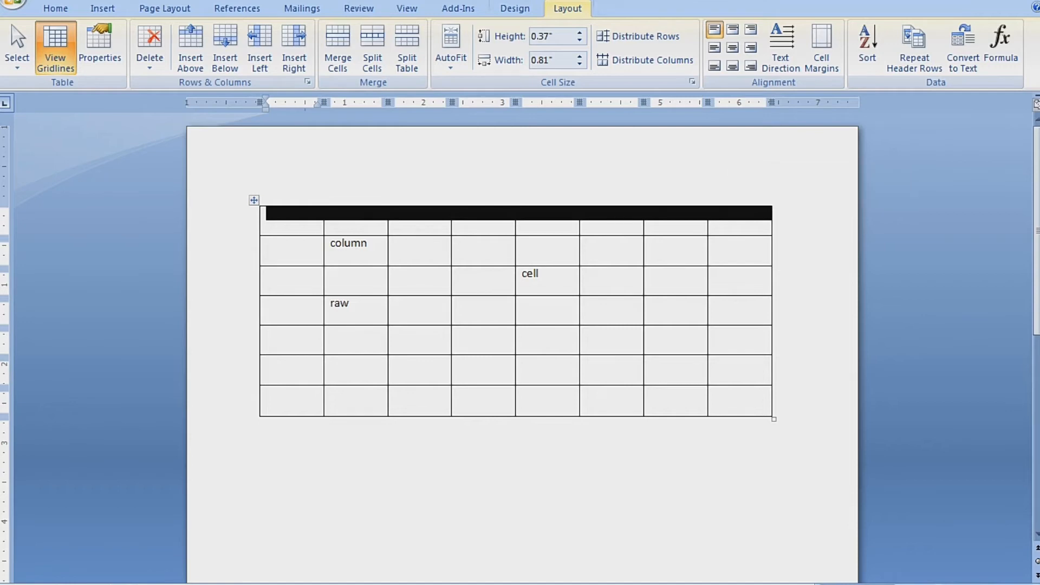
{"action": "left_click", "coordinate": [650, 243]}
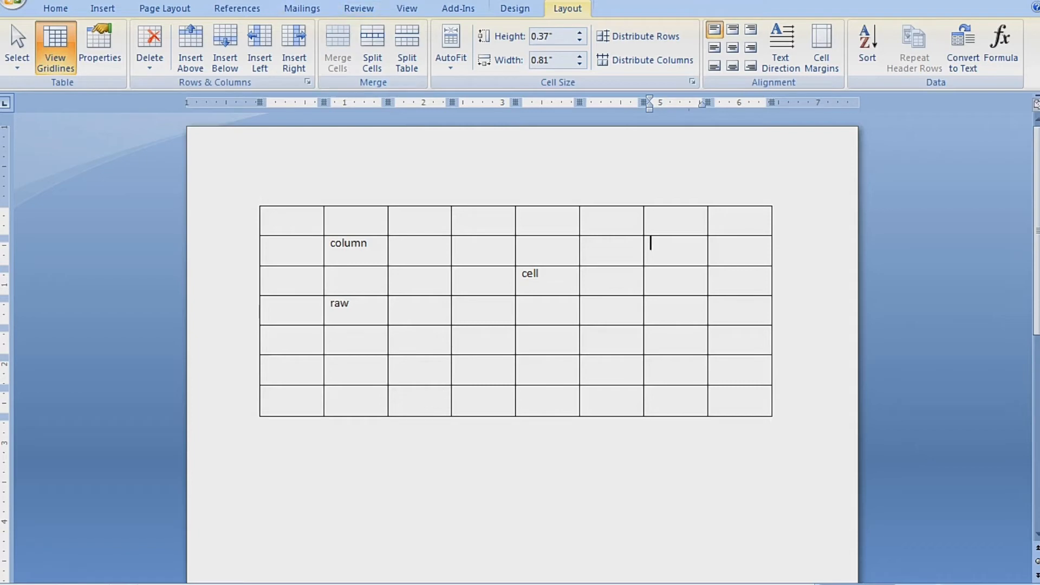
{"action": "left_click_drag", "start_coordinate": [265, 213], "coordinate": [775, 212]}
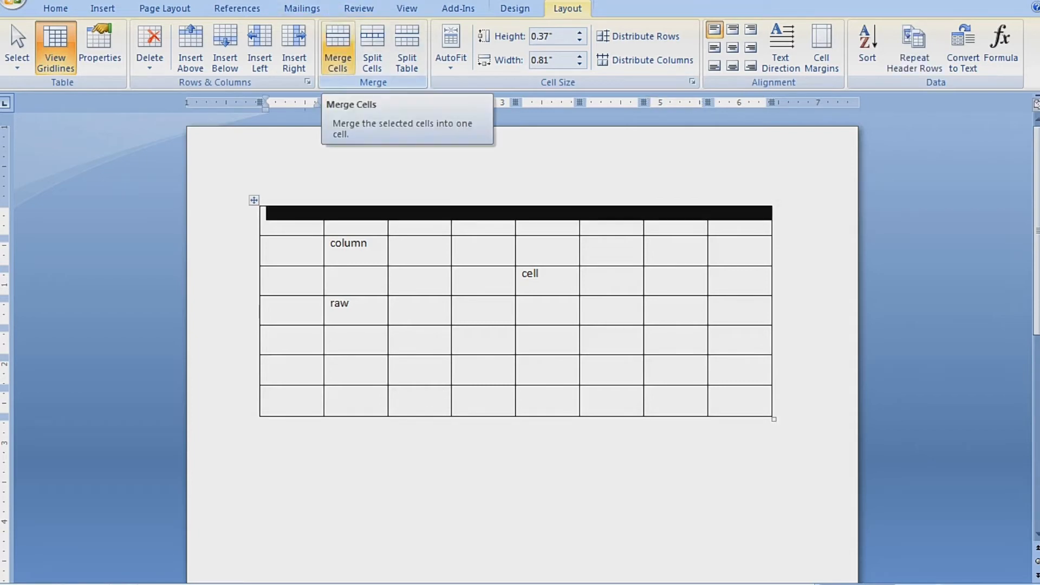
{"action": "left_click", "coordinate": [338, 51]}
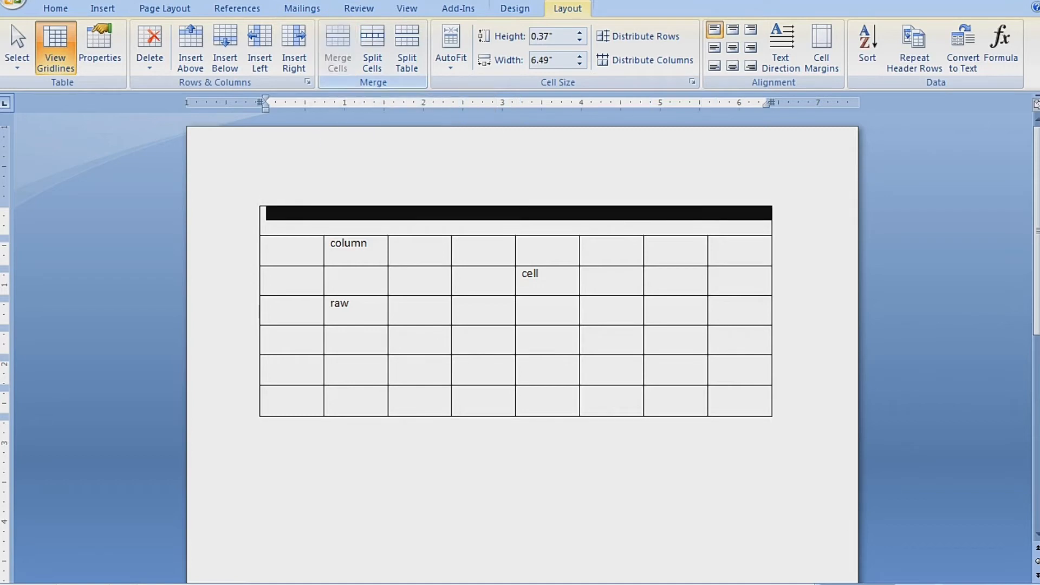
Merge the fourth to seventh cells of the table's fourth and fifth rows into one cell.
{"action": "left_click", "coordinate": [460, 334]}
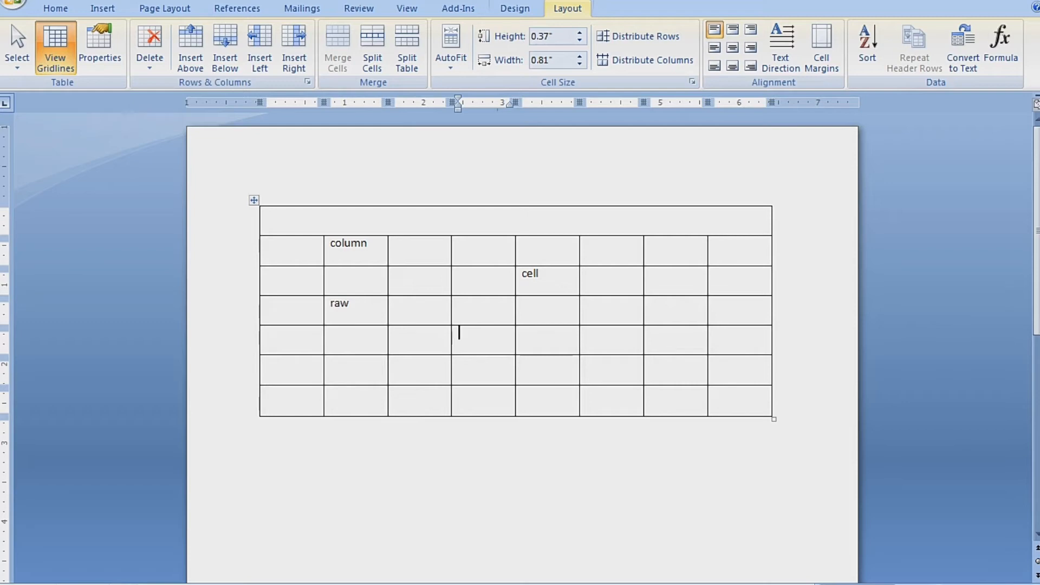
{"action": "left_click_drag", "start_coordinate": [477, 310], "coordinate": [675, 339]}
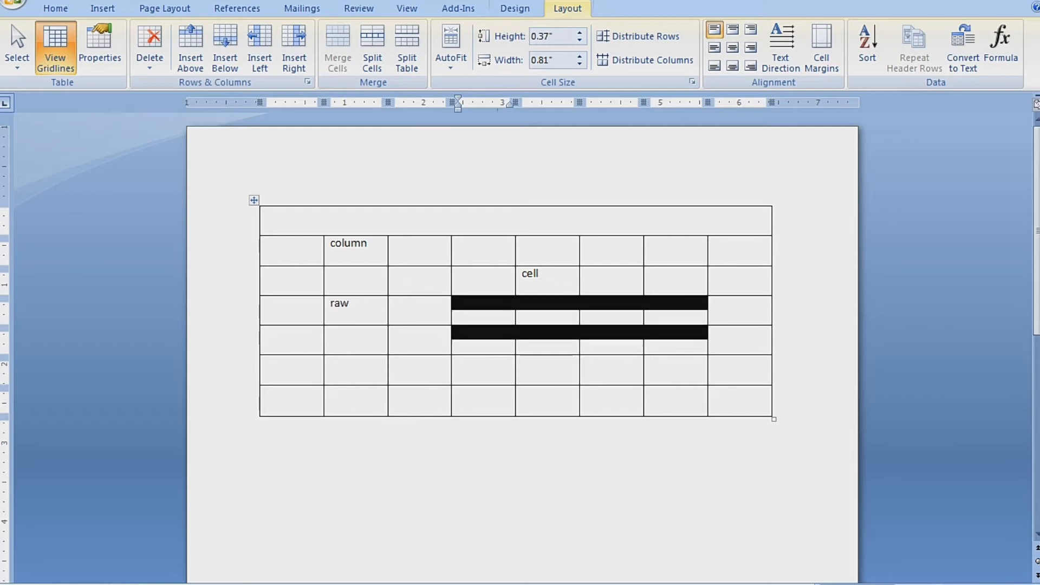
{"action": "left_click", "coordinate": [337, 48]}
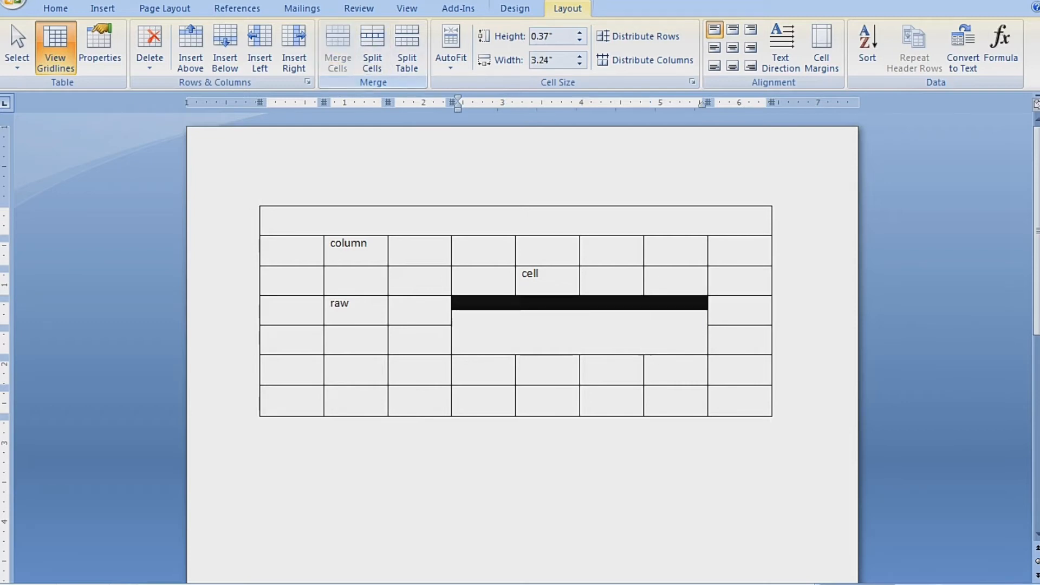
Split the merged first-row cell into 2 columns and 1 row, and dismiss the Windows color scheme message.
{"action": "left_click", "coordinate": [460, 279]}
{"action": "left_click", "coordinate": [267, 216]}
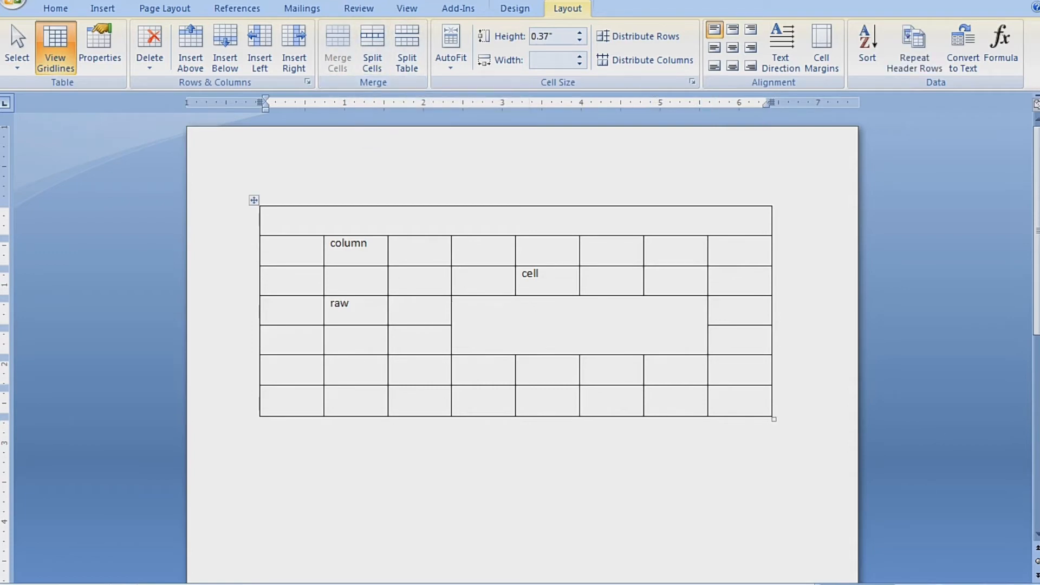
{"action": "left_click", "coordinate": [263, 215]}
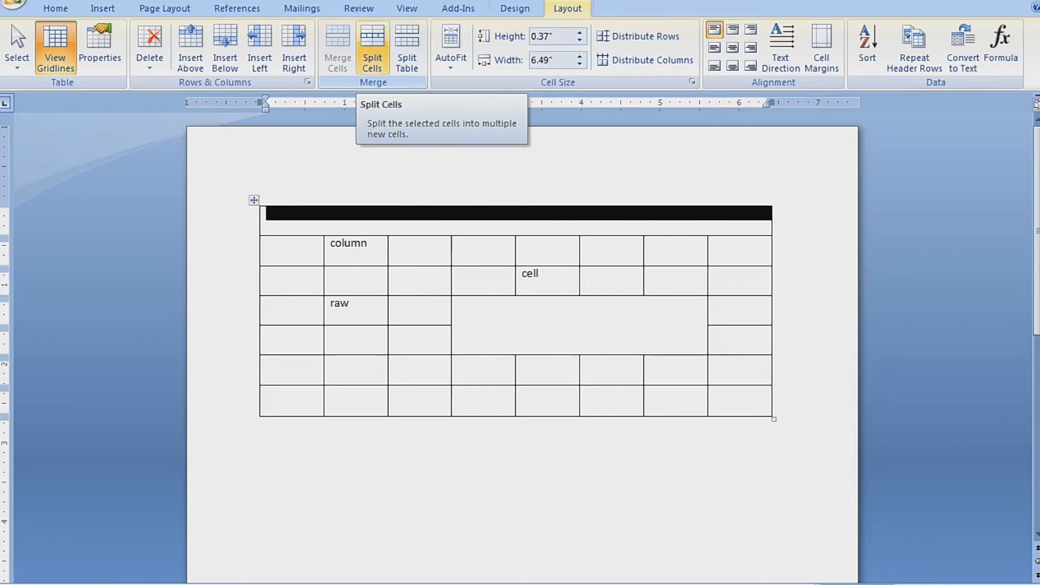
{"action": "left_click", "coordinate": [372, 48]}
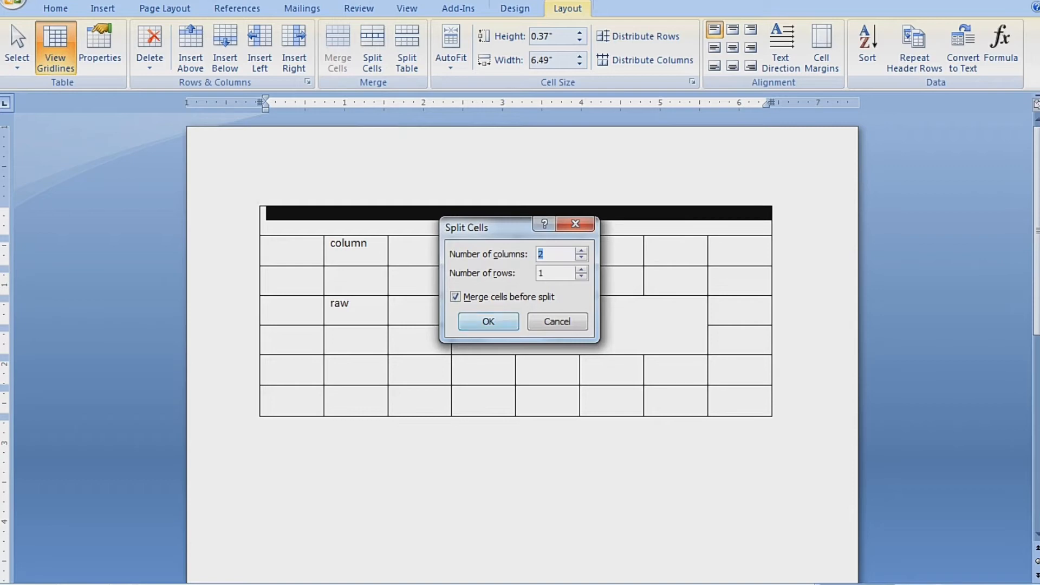
{"action": "left_click", "coordinate": [488, 321]}
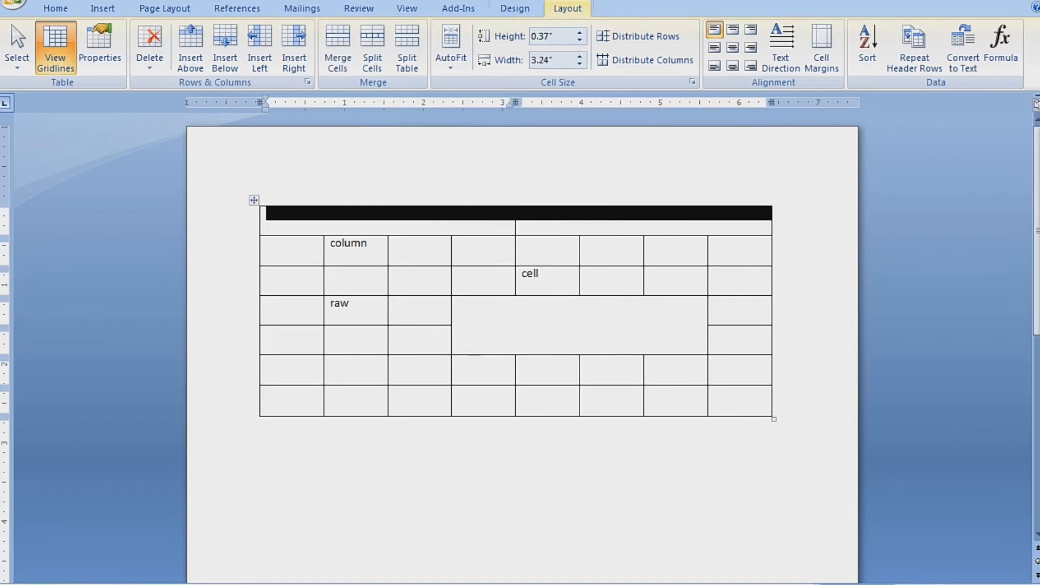
{"action": "left_click", "coordinate": [477, 248]}
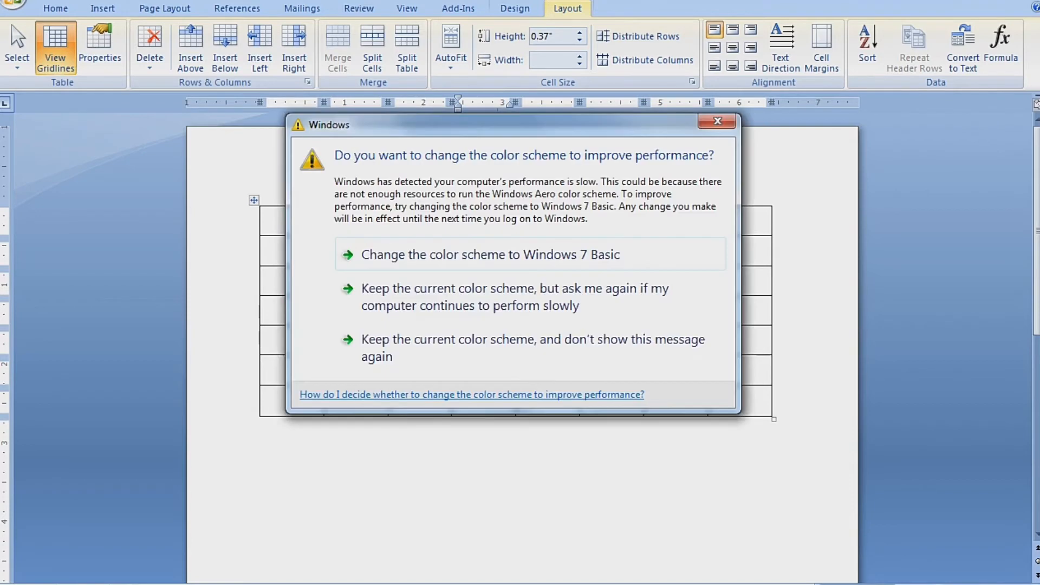
{"action": "left_click", "coordinate": [717, 121]}
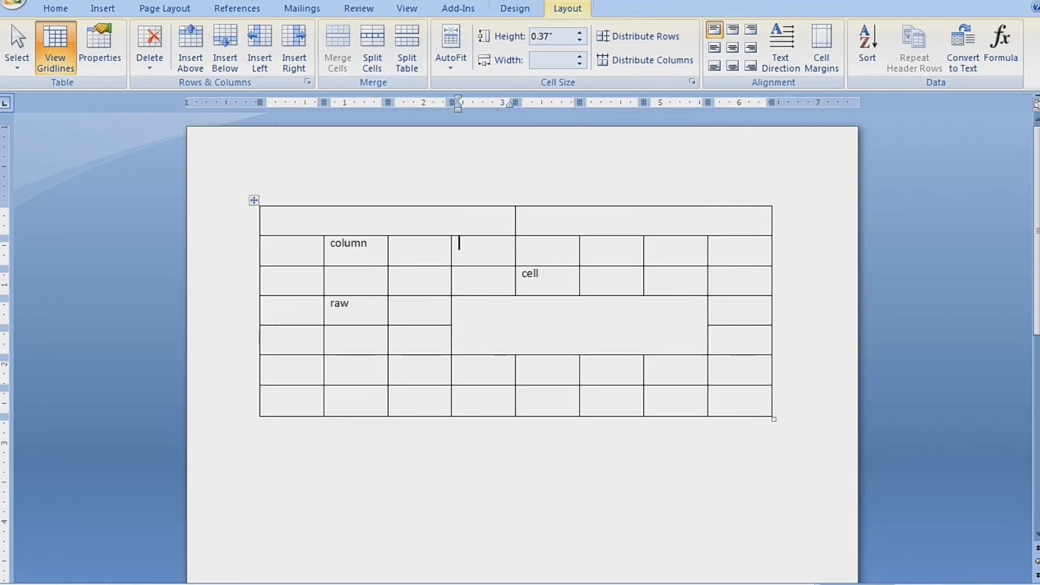
Try splitting the table at its second row, and undo the split.
{"action": "left_click", "coordinate": [282, 247]}
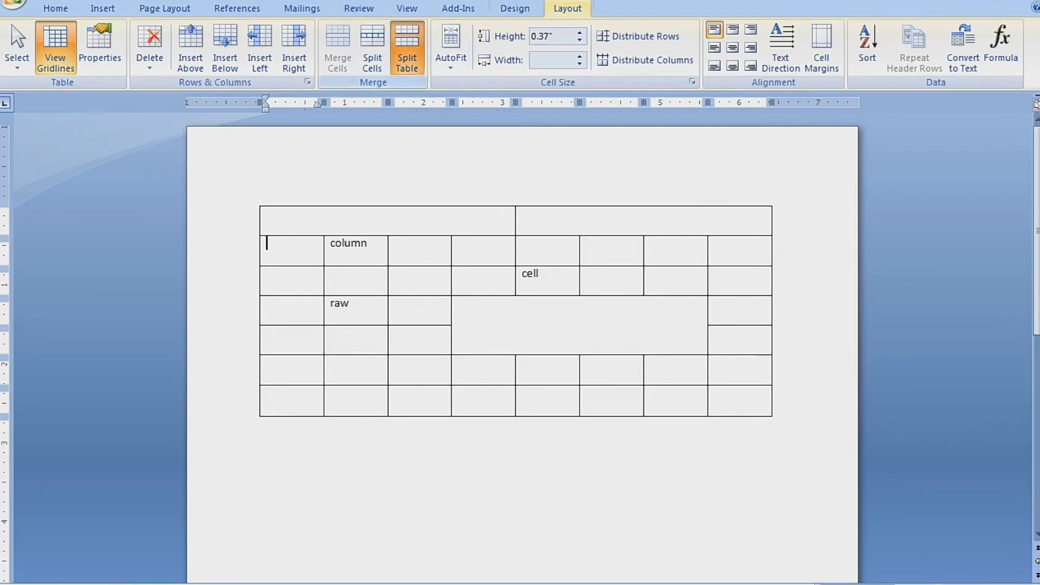
{"action": "left_click", "coordinate": [406, 51]}
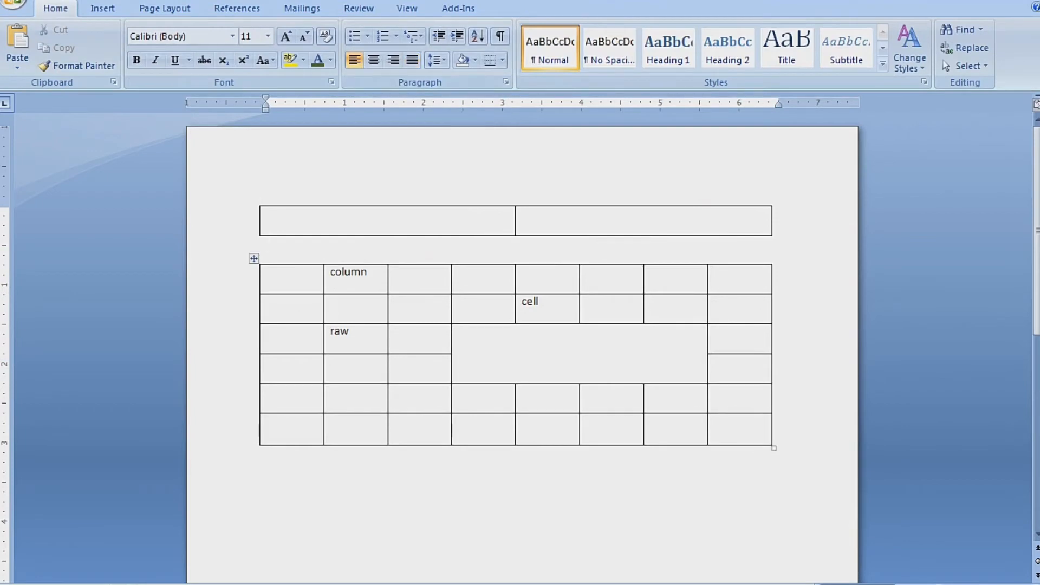
{"action": "left_click", "coordinate": [287, 337]}
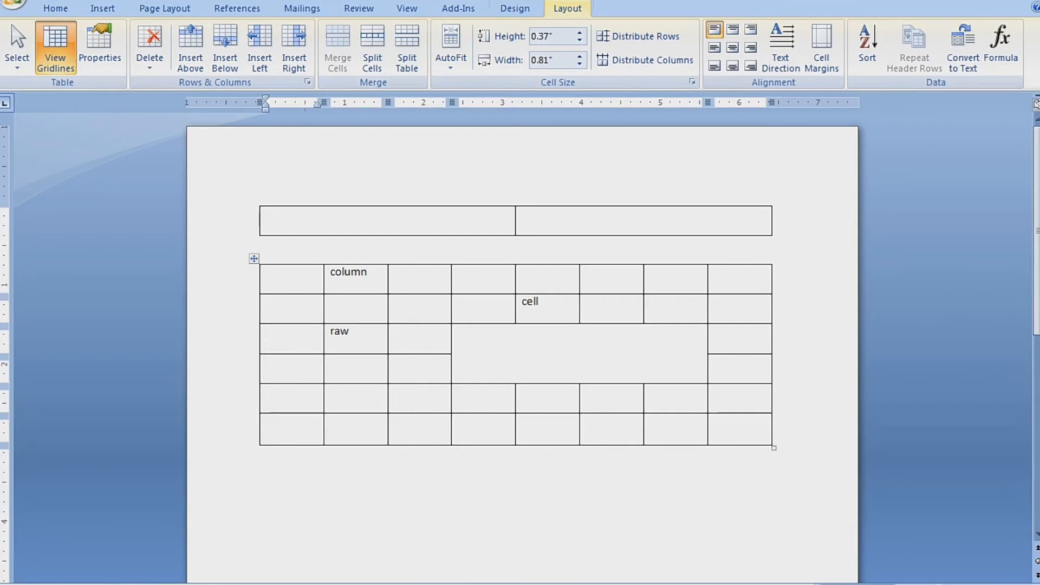
{"action": "key", "text": "ctrl+z"}
Split the table into two at its third row, so the lower table starts with the row containing "cell".
{"action": "left_click", "coordinate": [282, 278]}
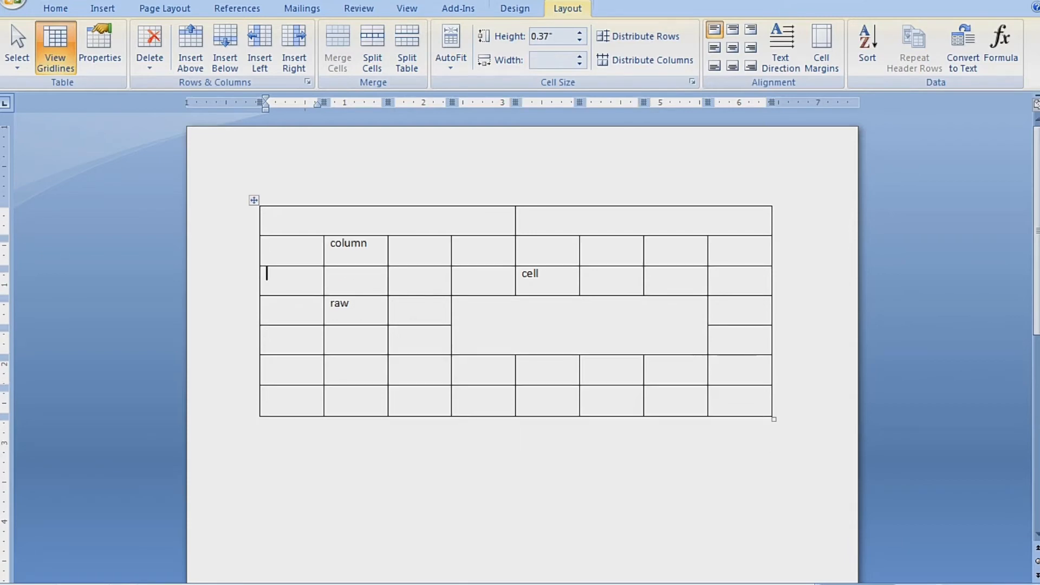
{"action": "left_click", "coordinate": [406, 48]}
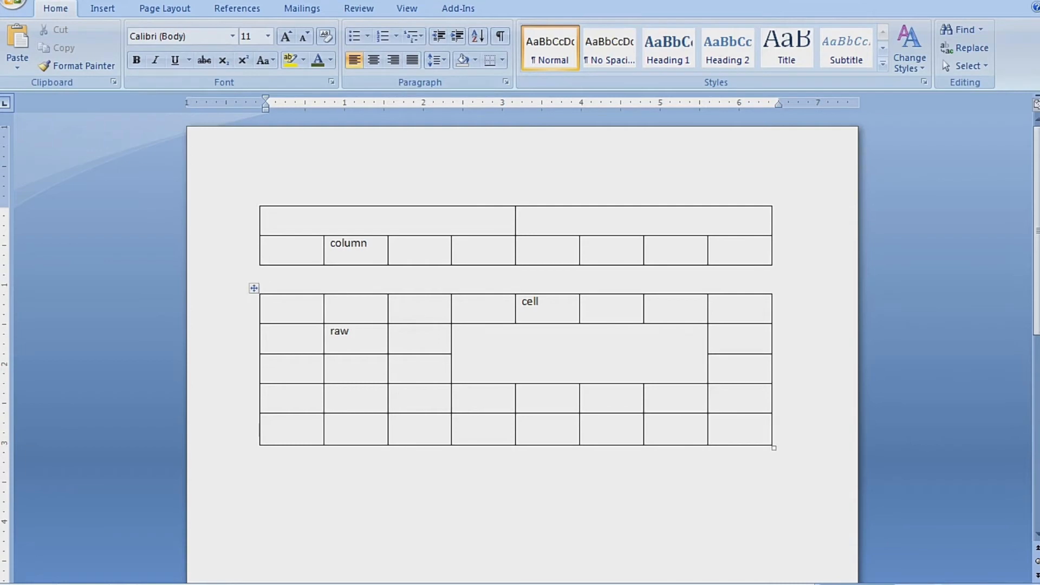
{"action": "left_click", "coordinate": [361, 243]}
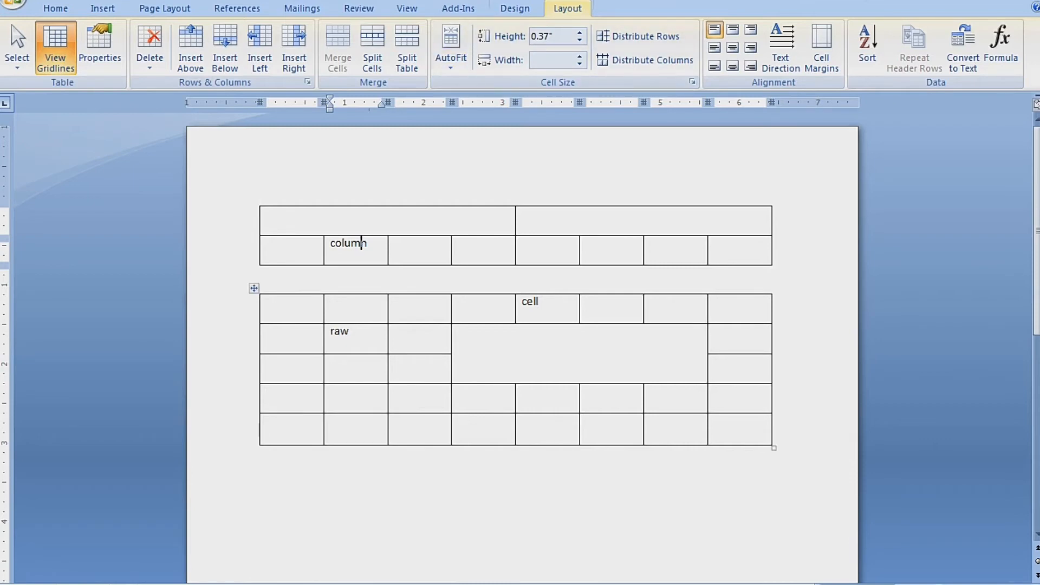
Select the whole lower table and apply AutoFit Contents to it.
{"action": "left_click", "coordinate": [254, 288]}
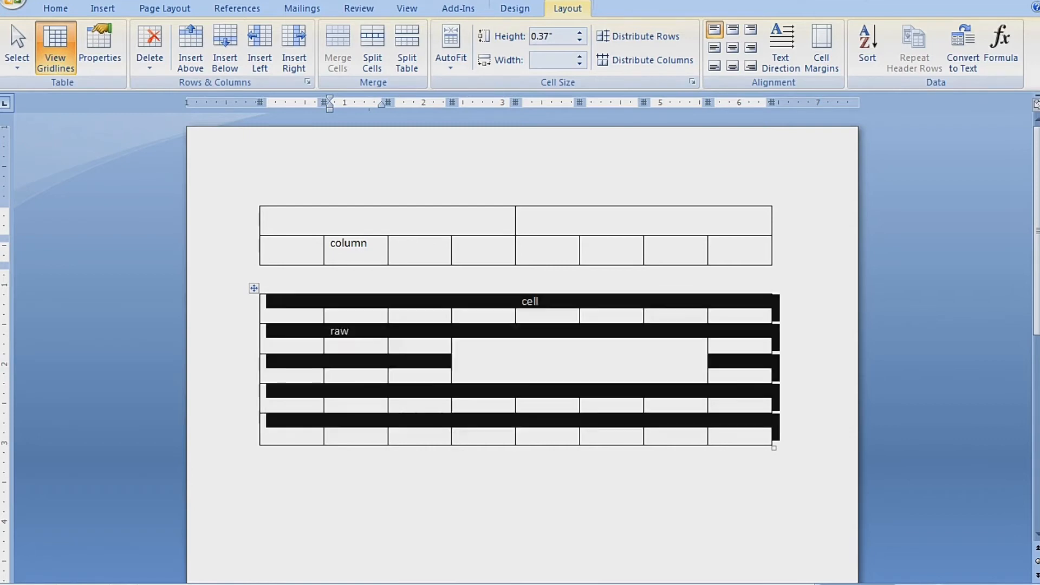
{"action": "left_click", "coordinate": [459, 331]}
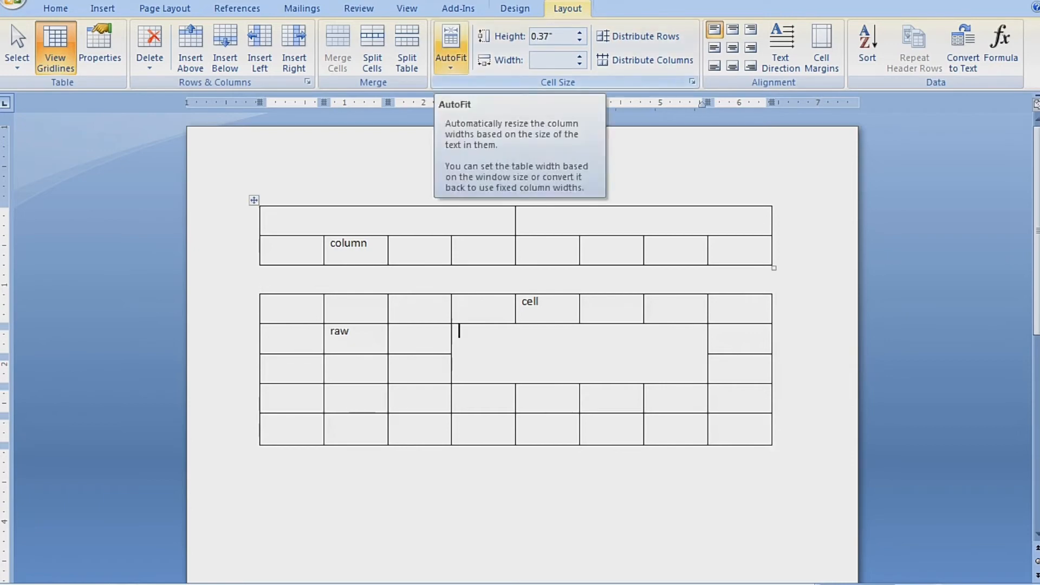
{"action": "left_click", "coordinate": [254, 289]}
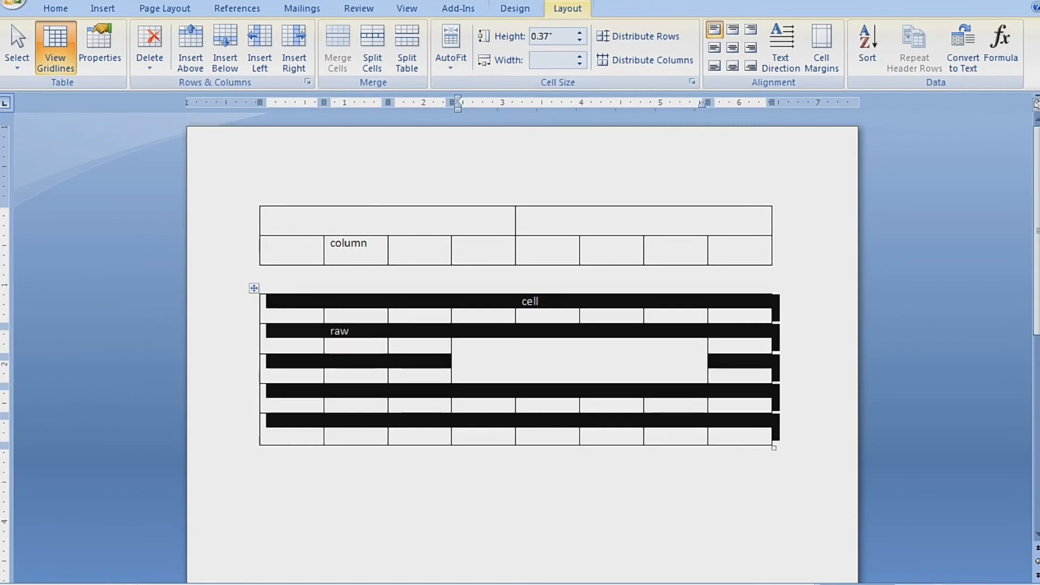
{"action": "left_click", "coordinate": [451, 54]}
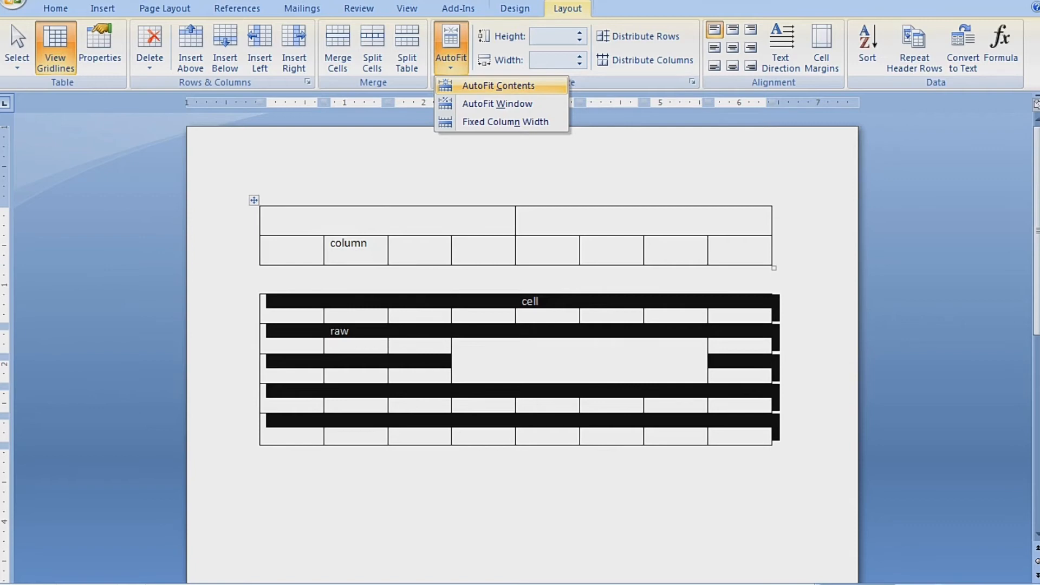
{"action": "left_click", "coordinate": [499, 86]}
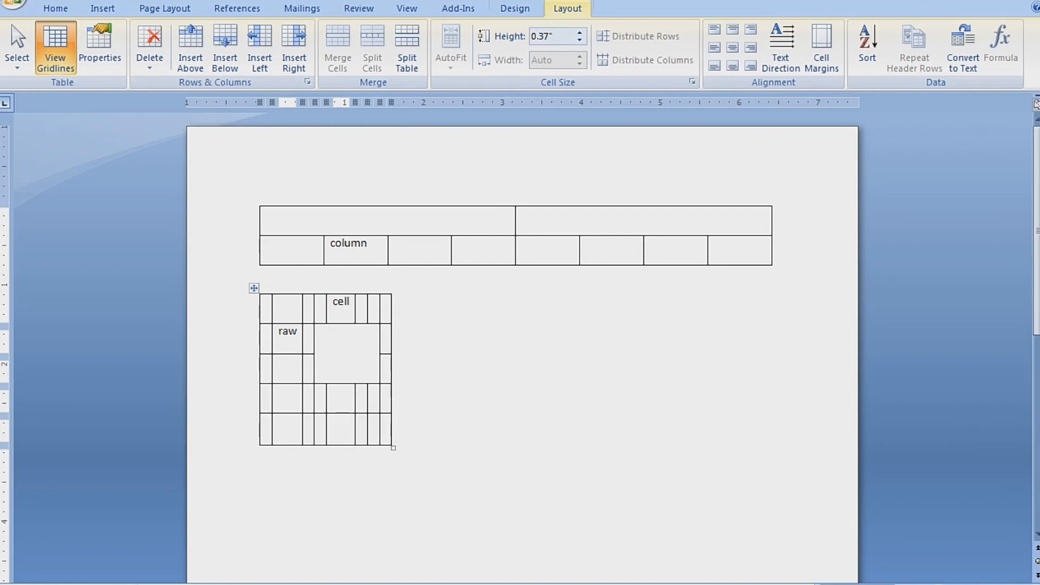
Apply AutoFit Window to the lower table so it spans the page width.
{"action": "left_click", "coordinate": [317, 341]}
{"action": "left_click", "coordinate": [451, 50]}
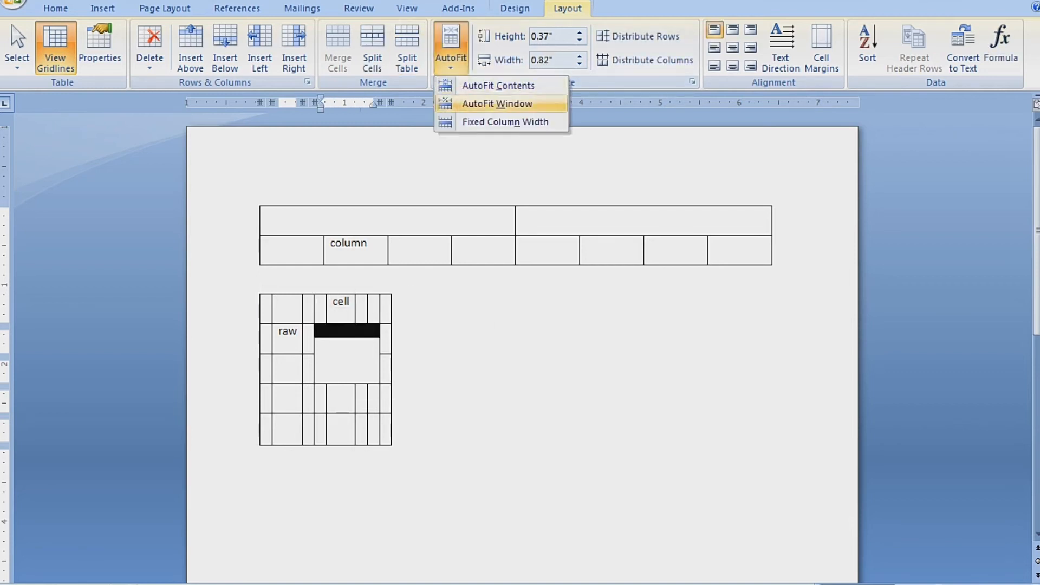
{"action": "left_click", "coordinate": [497, 103]}
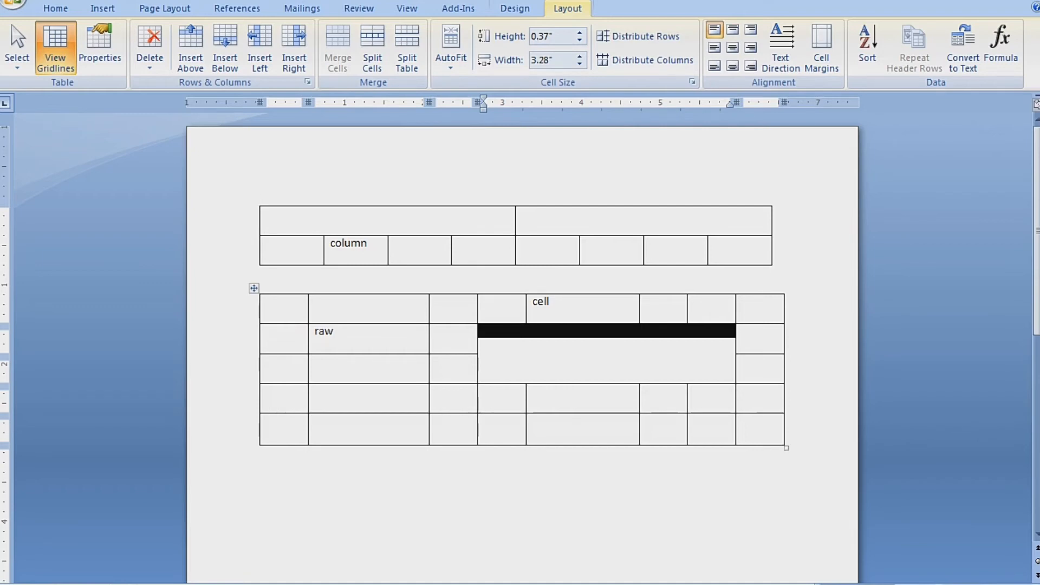
Set the lower table to Fixed Column Width.
{"action": "left_click", "coordinate": [347, 332]}
{"action": "left_click", "coordinate": [450, 58]}
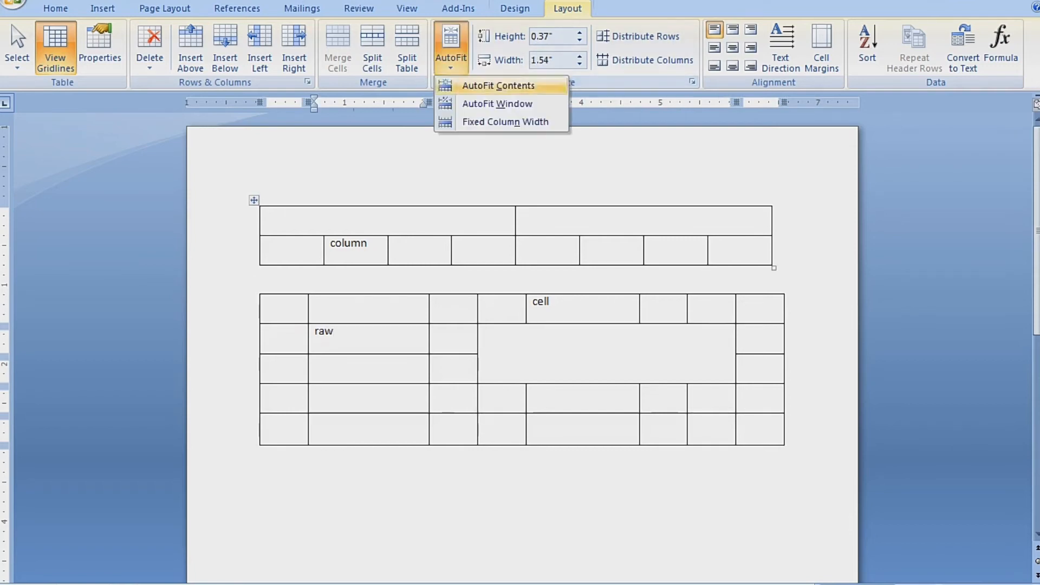
{"action": "left_click", "coordinate": [504, 122]}
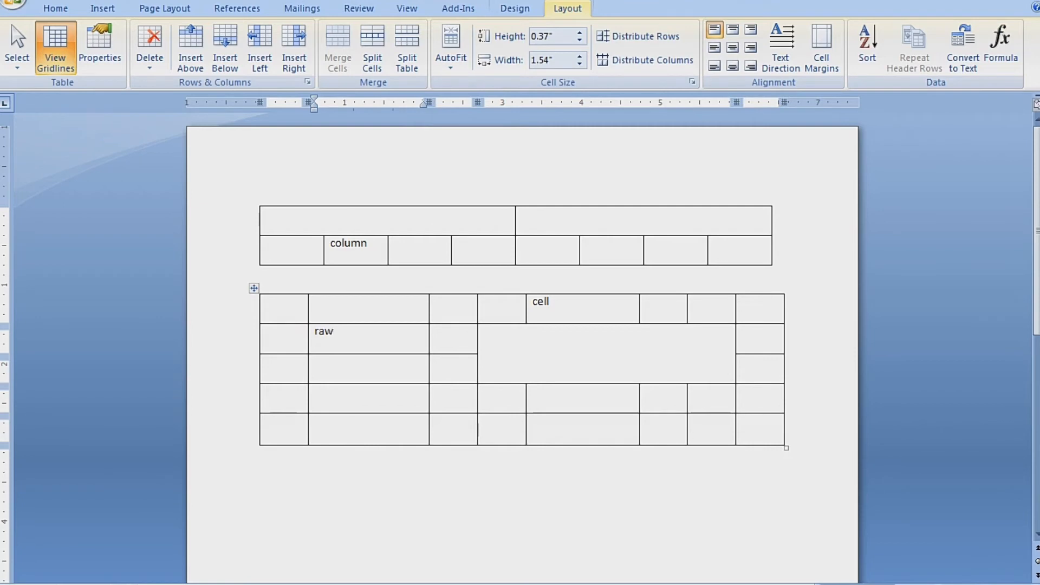
{"action": "left_click", "coordinate": [544, 301]}
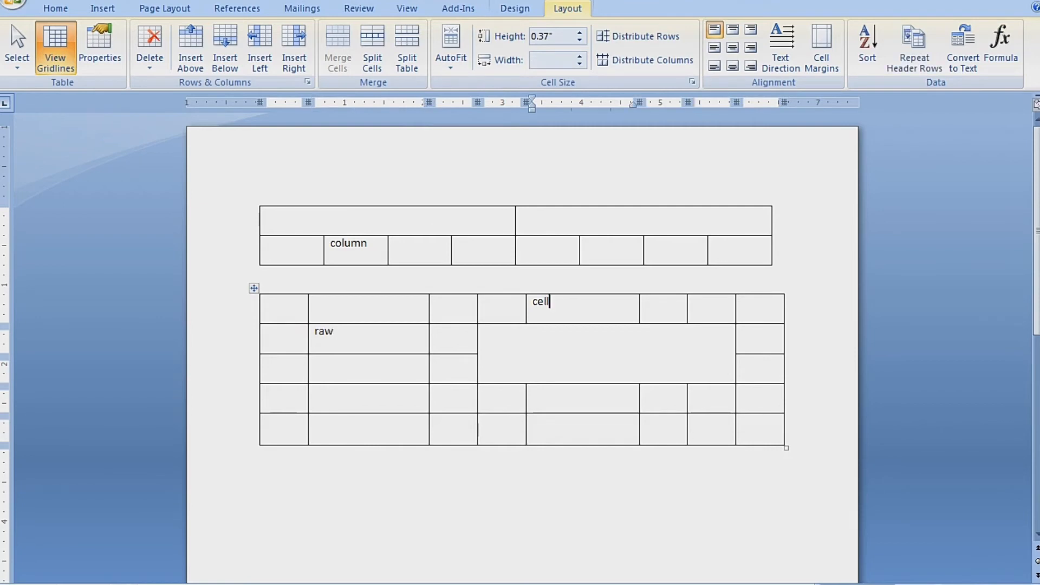
Set the height of the row containing "raw" in the lower table to 0.5".
{"action": "left_click", "coordinate": [335, 331]}
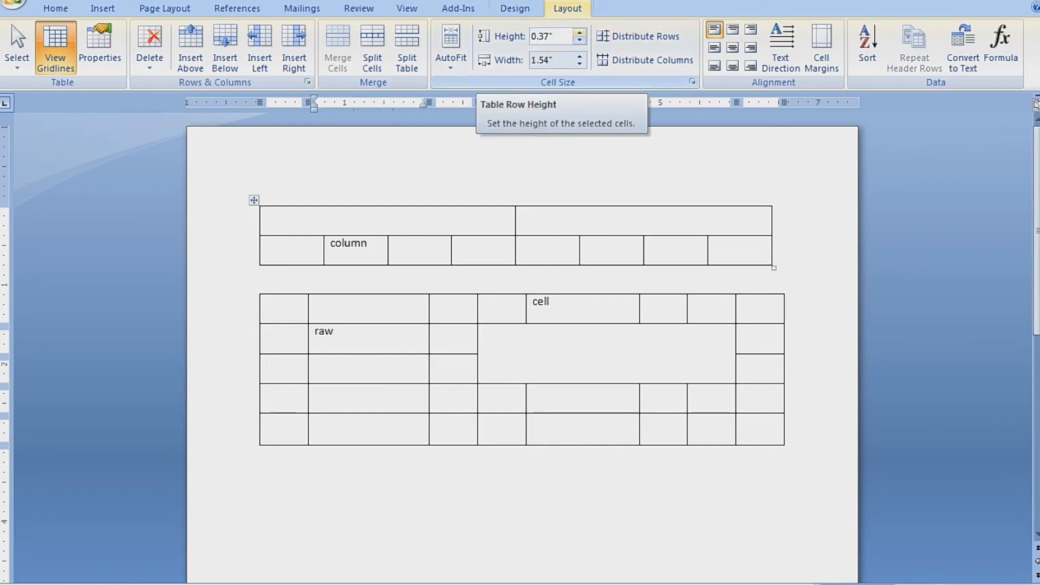
{"action": "left_click", "coordinate": [580, 32]}
{"action": "left_click", "coordinate": [580, 33]}
{"action": "left_click", "coordinate": [580, 33]}
{"action": "left_click", "coordinate": [580, 32]}
{"action": "left_click", "coordinate": [580, 33]}
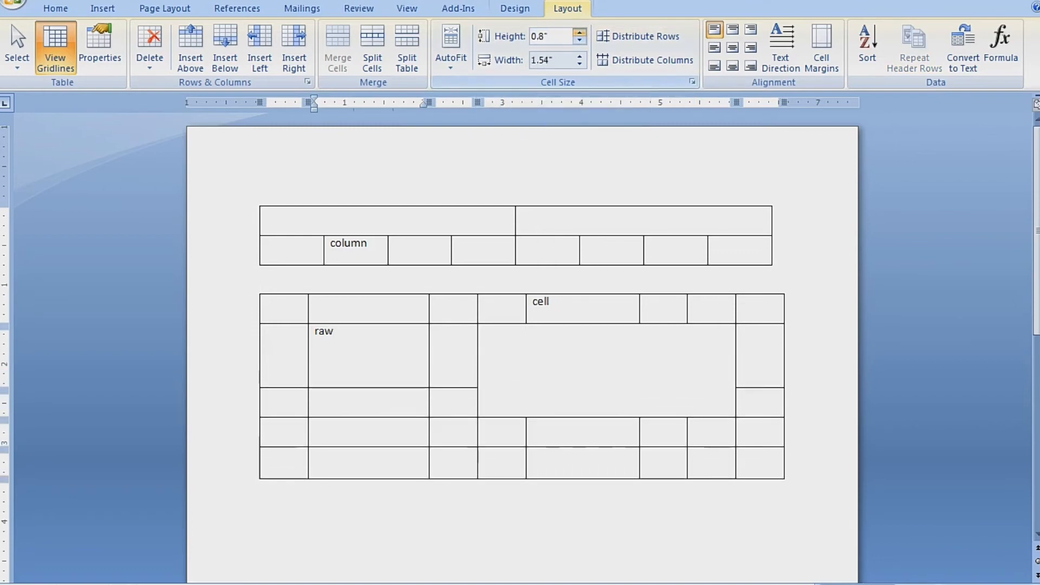
{"action": "left_click", "coordinate": [580, 33]}
{"action": "left_click", "coordinate": [580, 32]}
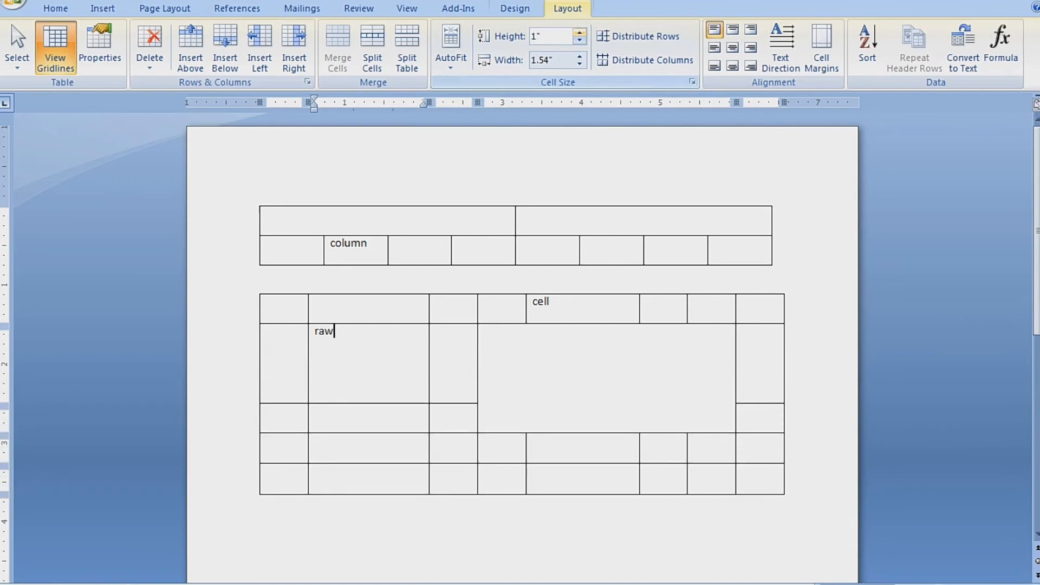
{"action": "left_click", "coordinate": [580, 33]}
{"action": "left_click", "coordinate": [580, 39]}
{"action": "left_click", "coordinate": [579, 39]}
{"action": "left_click", "coordinate": [580, 39]}
{"action": "left_click", "coordinate": [580, 39]}
{"action": "left_click", "coordinate": [580, 39]}
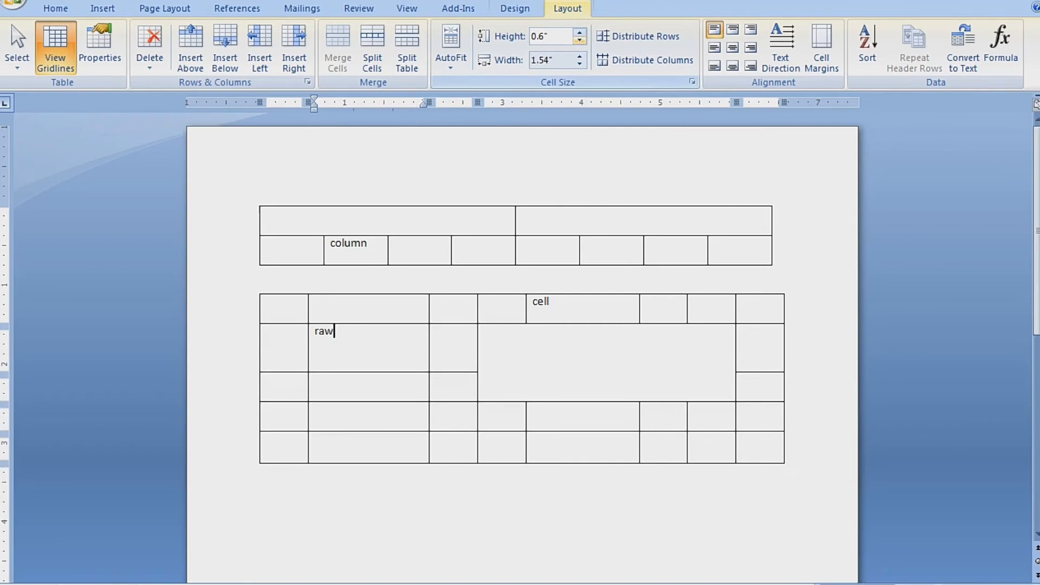
{"action": "left_click", "coordinate": [580, 39]}
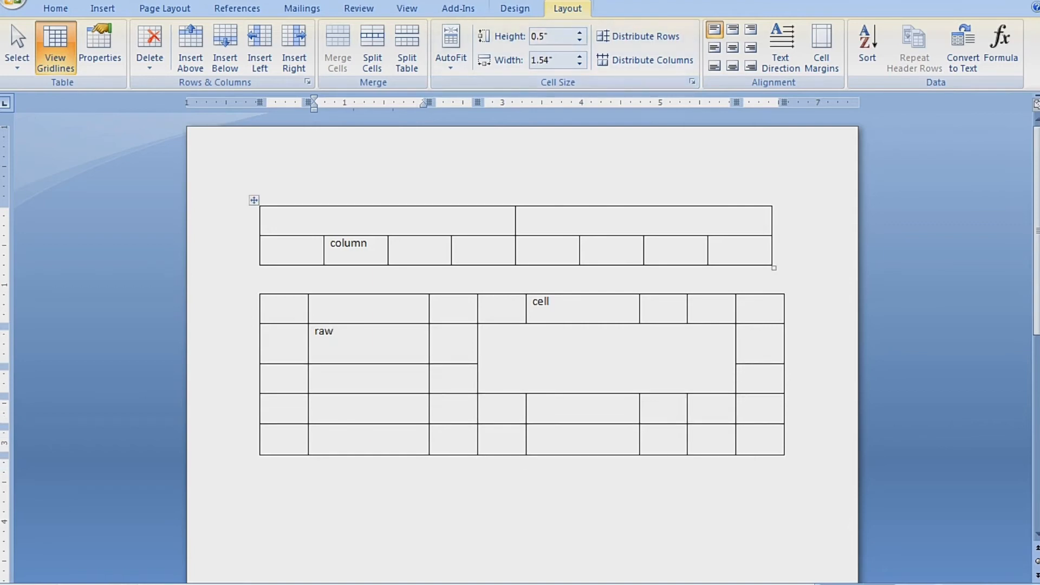
Set the width of the column containing "raw" in the lower table to 1.7".
{"action": "left_click", "coordinate": [580, 55]}
{"action": "left_click", "coordinate": [580, 56]}
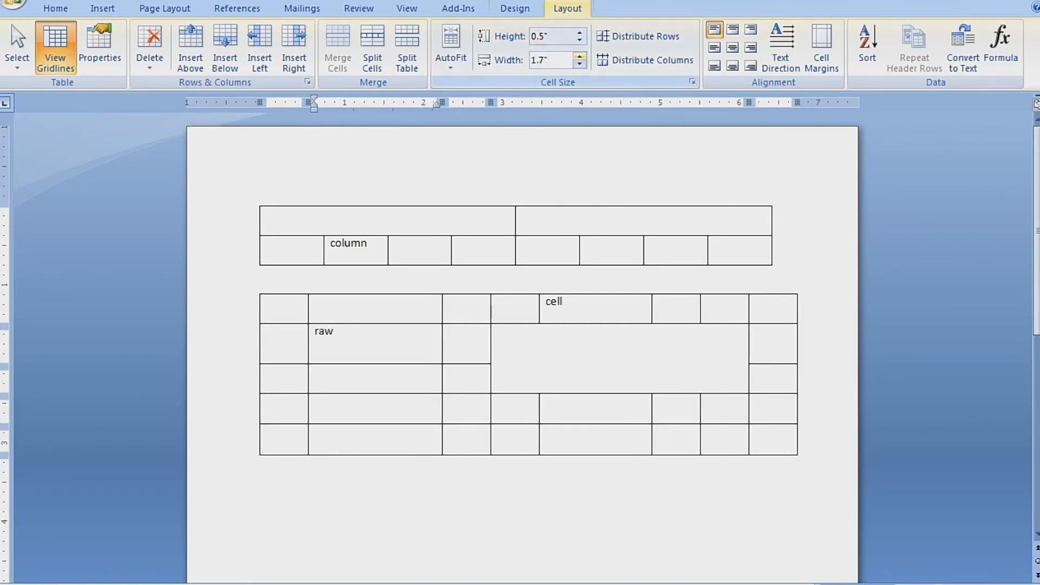
{"action": "left_click", "coordinate": [580, 56]}
{"action": "left_click", "coordinate": [580, 55]}
{"action": "left_click", "coordinate": [580, 56]}
{"action": "left_click", "coordinate": [580, 56]}
{"action": "left_click", "coordinate": [580, 56]}
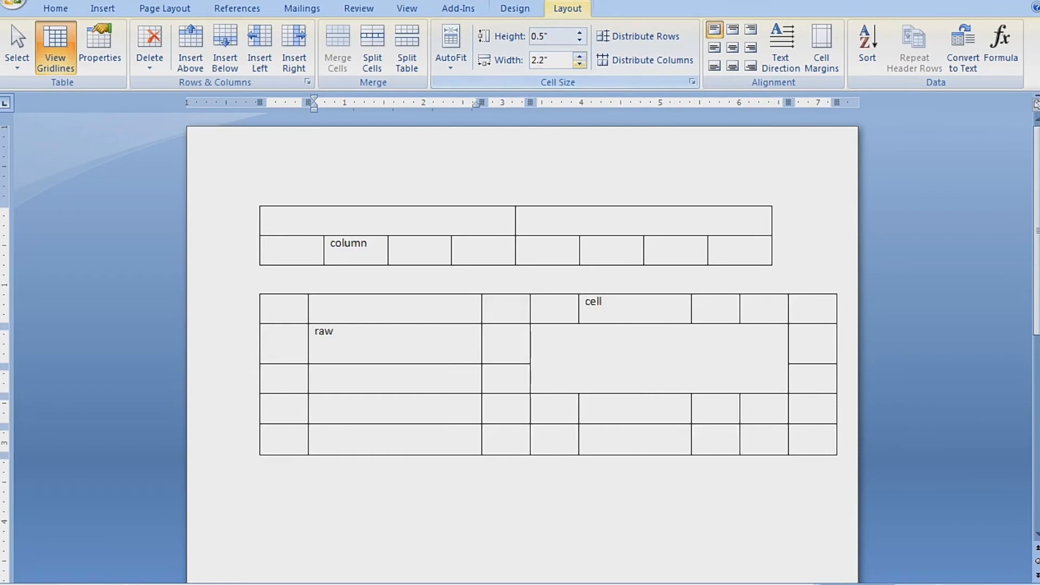
{"action": "left_click", "coordinate": [580, 64]}
{"action": "left_click", "coordinate": [580, 64]}
{"action": "left_click", "coordinate": [580, 63]}
{"action": "left_click", "coordinate": [580, 64]}
{"action": "left_click", "coordinate": [579, 64]}
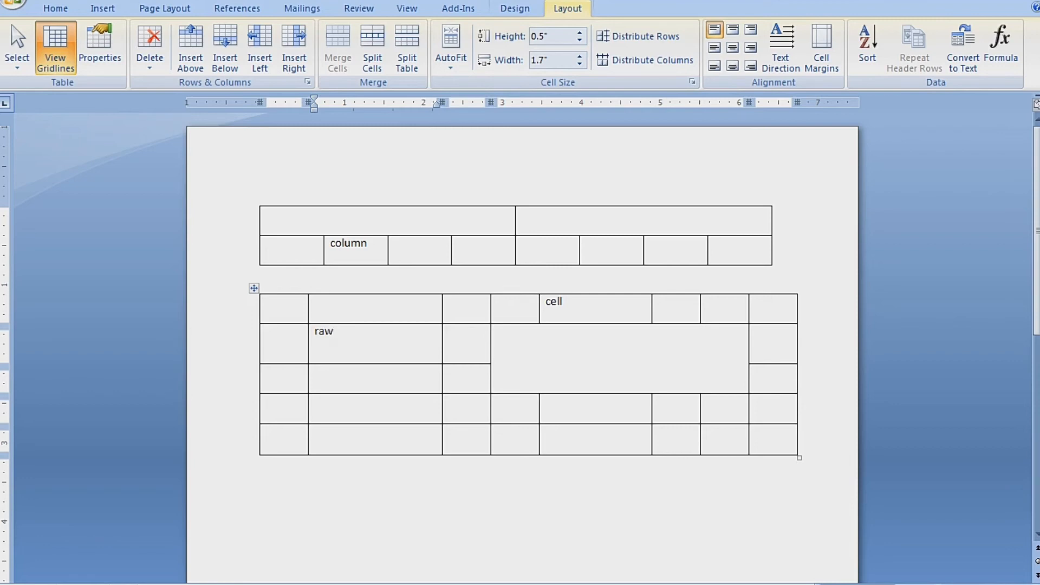
Move the cell borders to narrow the "raw" column to about 0.9" and reduce its row height to about 0.26".
{"action": "left_click_drag", "start_coordinate": [443, 342], "coordinate": [380, 342]}
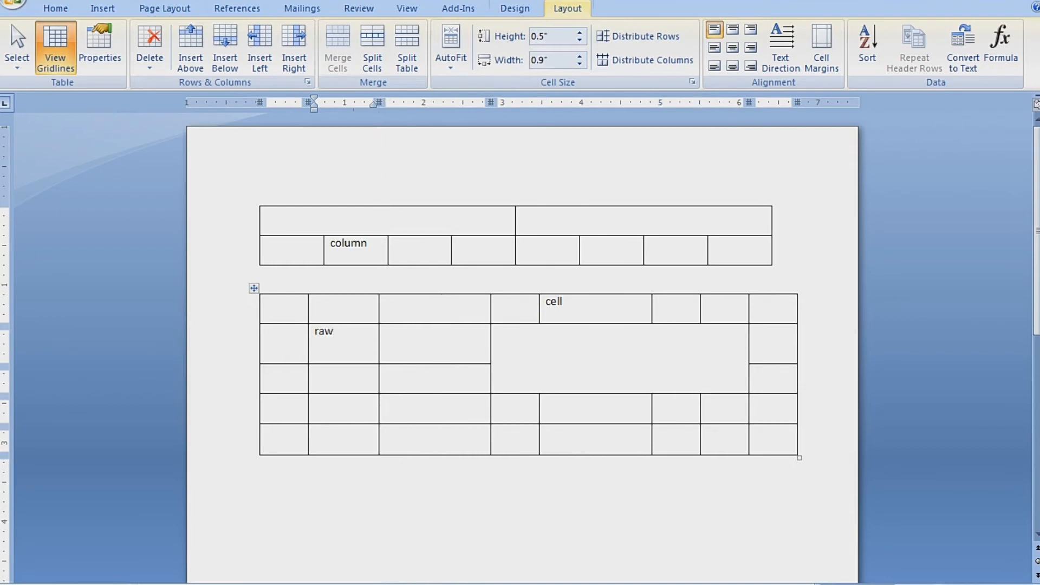
{"action": "mouse_move", "coordinate": [346, 364]}
{"action": "left_mouse_down"}
{"action": "mouse_move", "coordinate": [346, 344]}
{"action": "mouse_move", "coordinate": [347, 374]}
{"action": "mouse_move", "coordinate": [347, 359]}
{"action": "left_mouse_up"}
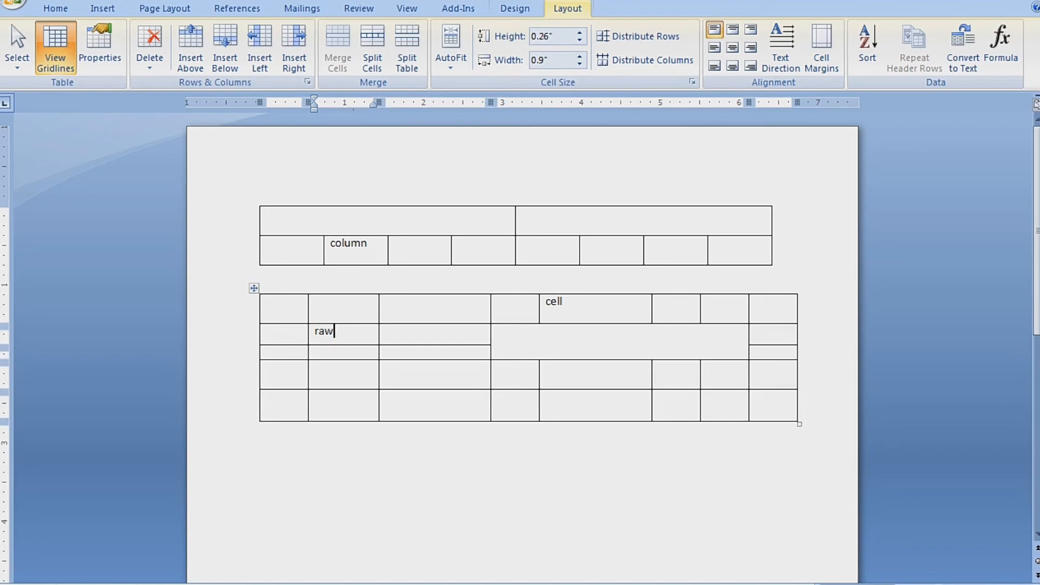
Try distributing the heights of the lower table's first four rows equally, and undo the change.
{"action": "left_click_drag", "start_coordinate": [283, 308], "coordinate": [780, 369]}
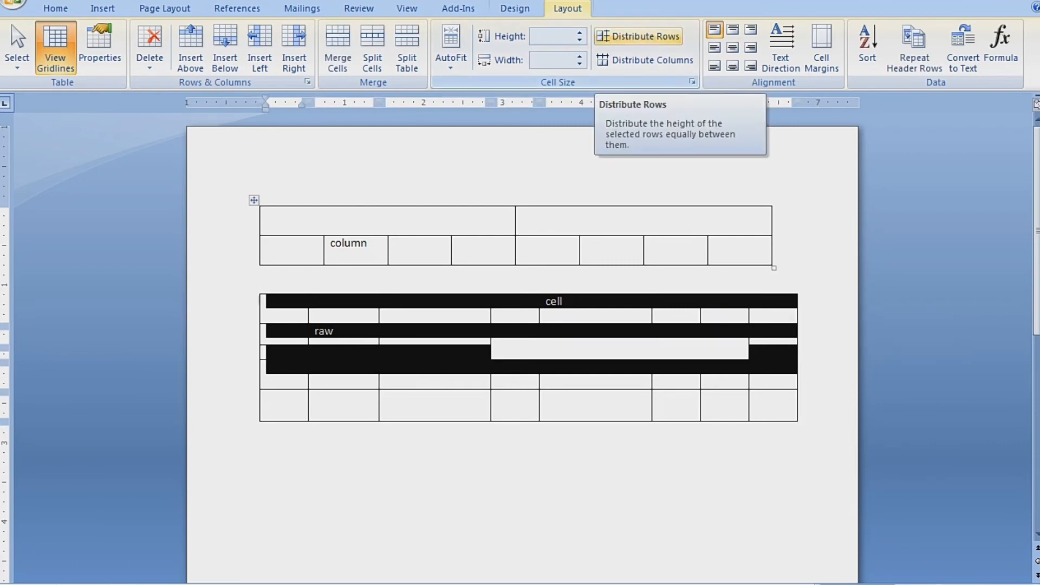
{"action": "left_click", "coordinate": [640, 36]}
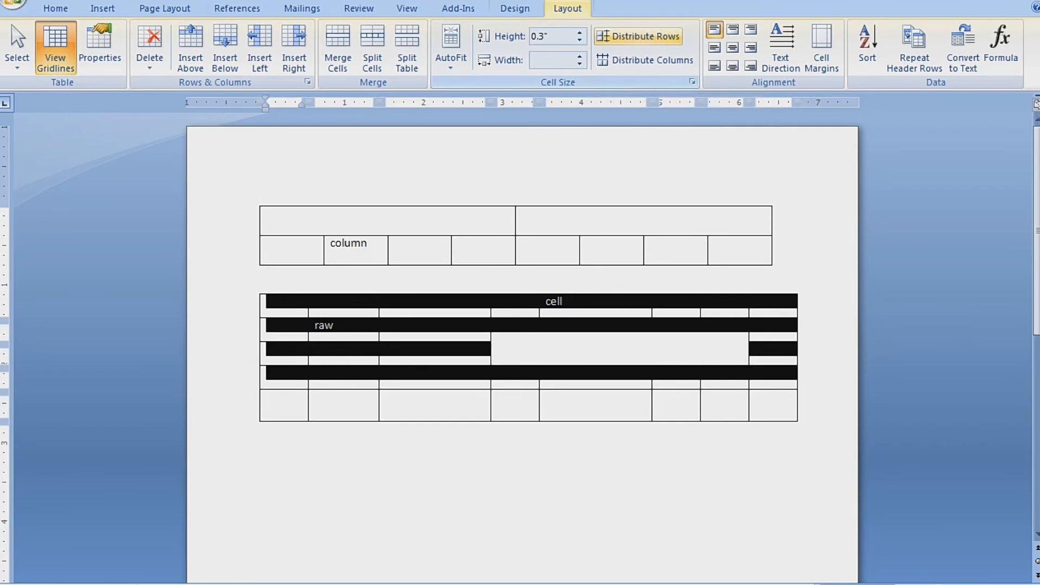
{"action": "left_click", "coordinate": [498, 325]}
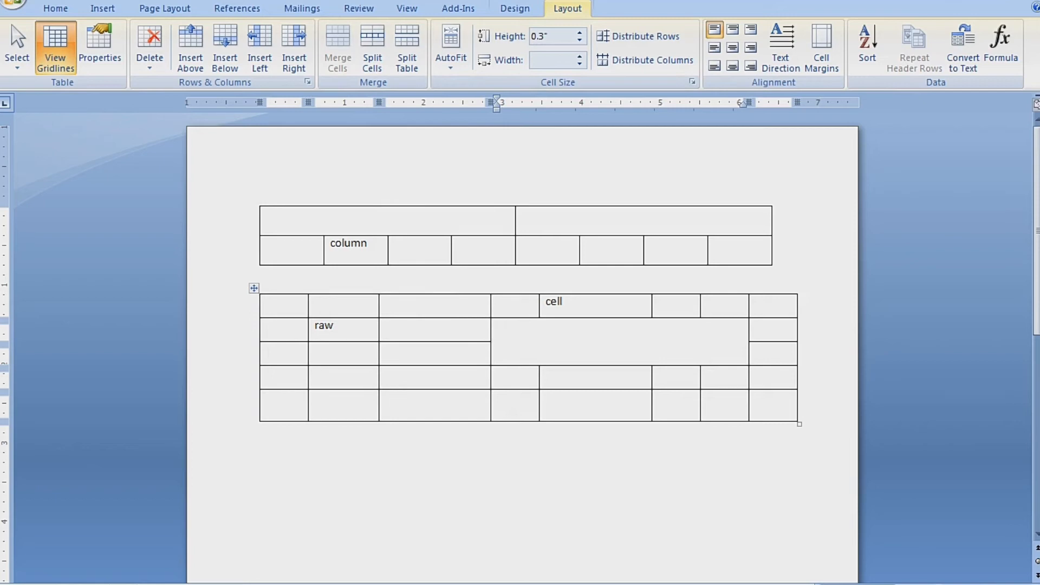
{"action": "key", "text": "ctrl+z"}
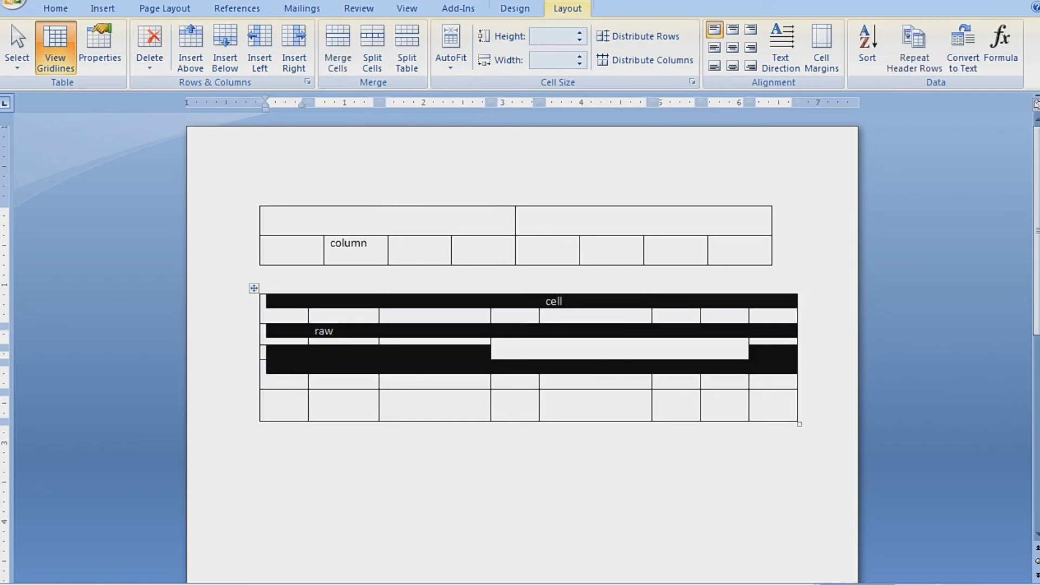
{"action": "left_click", "coordinate": [387, 368]}
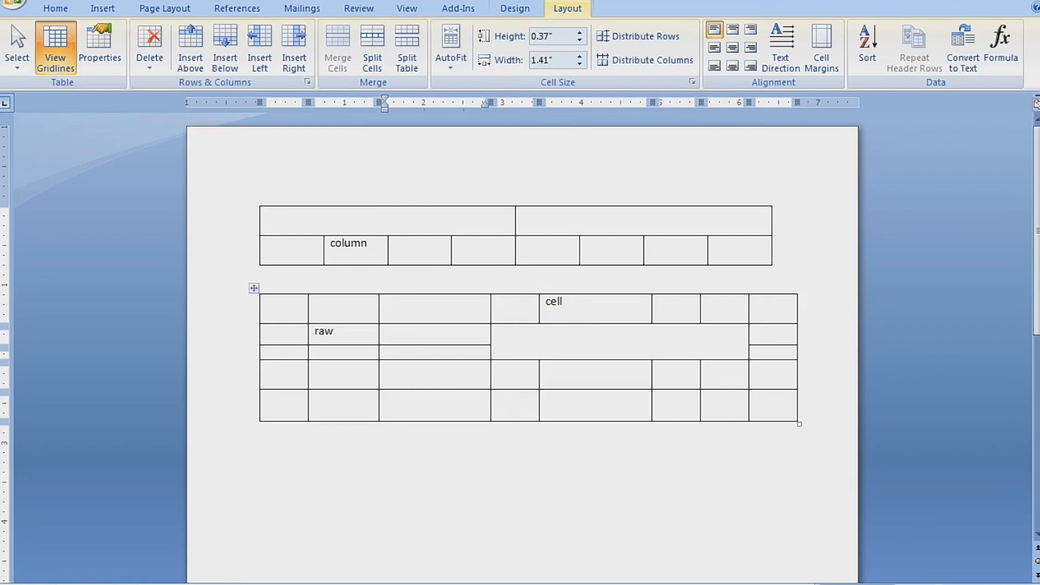
Distribute the lower table's first four rows to equal heights and deselect them.
{"action": "left_click_drag", "start_coordinate": [275, 305], "coordinate": [772, 371]}
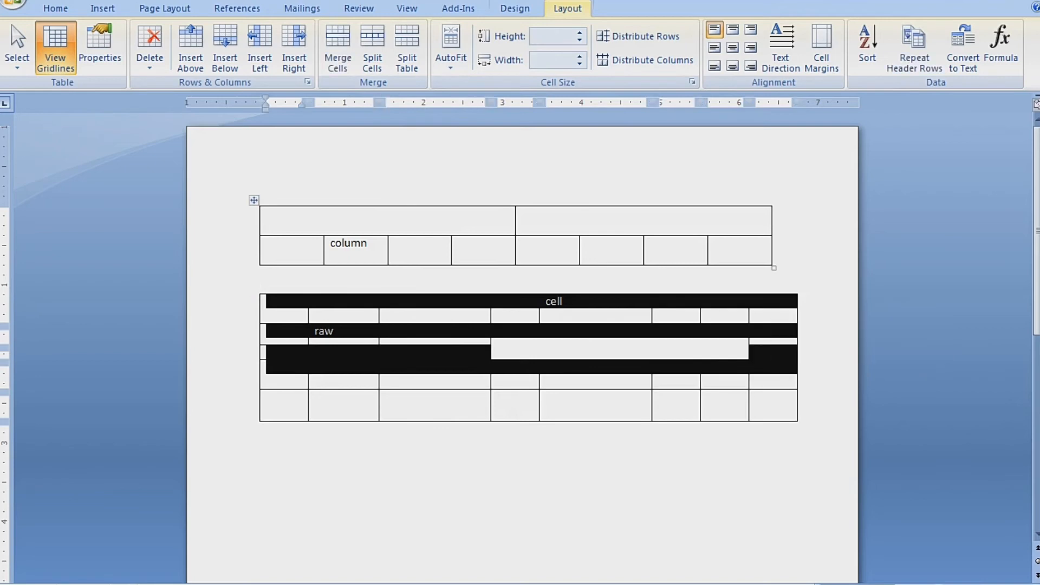
{"action": "left_click", "coordinate": [639, 36]}
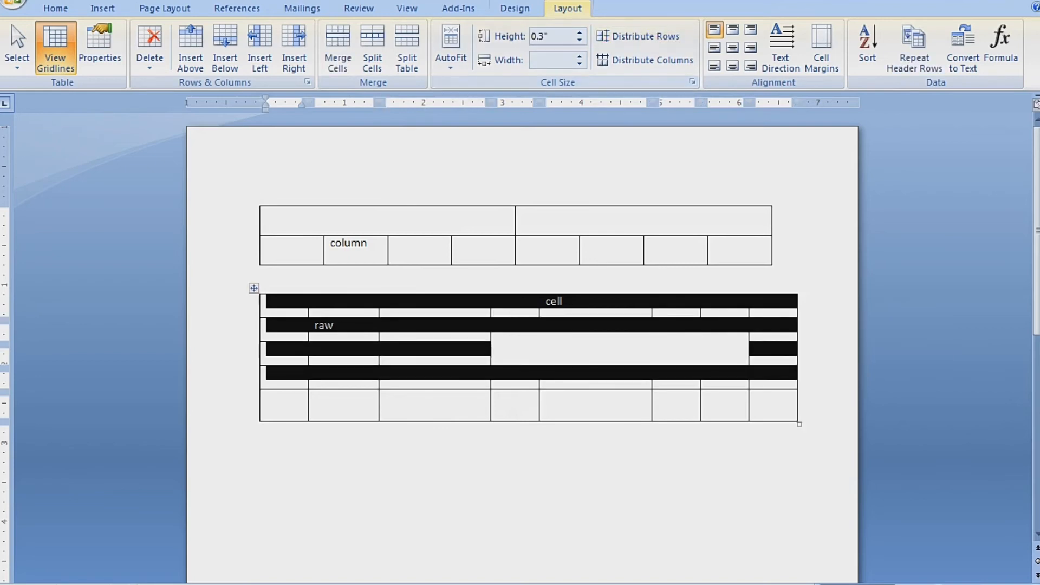
{"action": "left_click", "coordinate": [497, 326]}
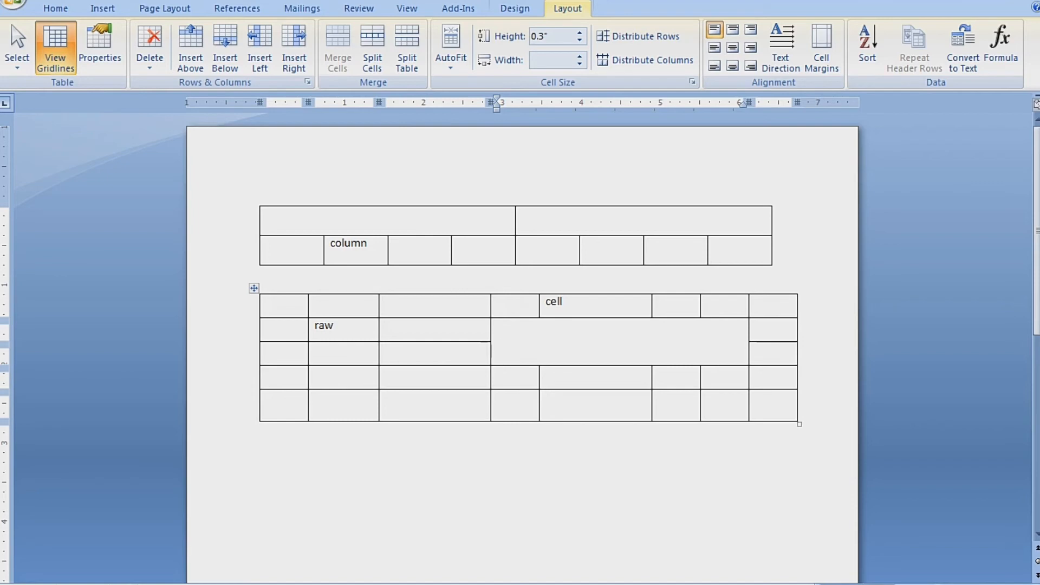
{"action": "left_click", "coordinate": [272, 303]}
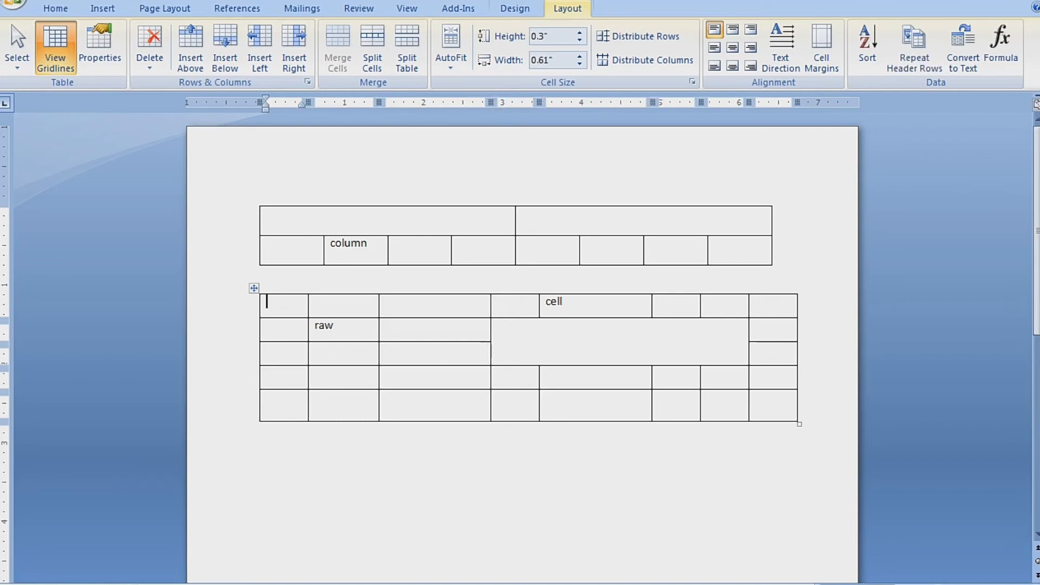
Try to distribute the columns across all of the lower table's rows to equal widths.
{"action": "left_click_drag", "start_coordinate": [272, 304], "coordinate": [773, 401]}
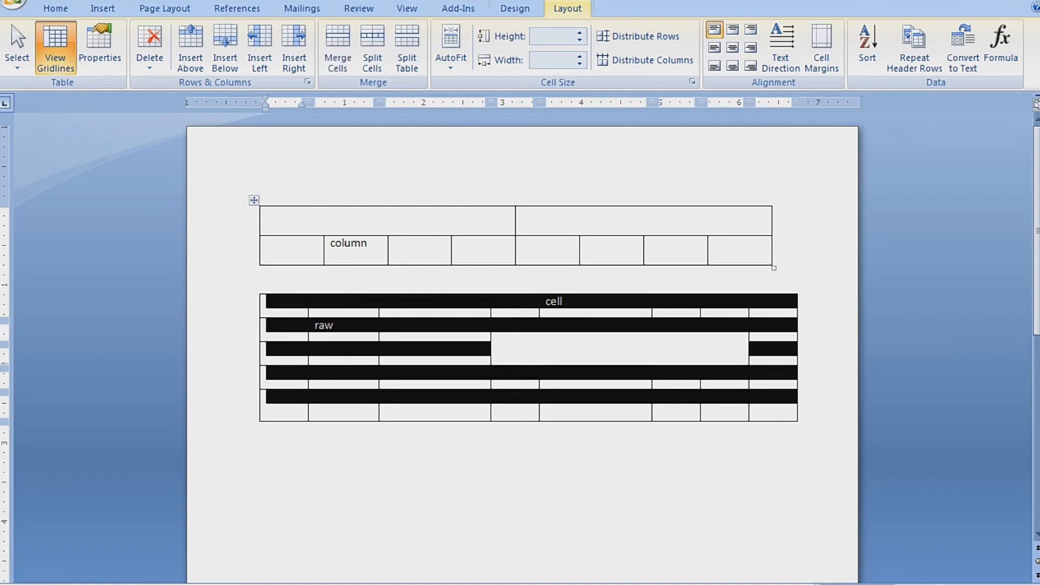
{"action": "left_click", "coordinate": [645, 60]}
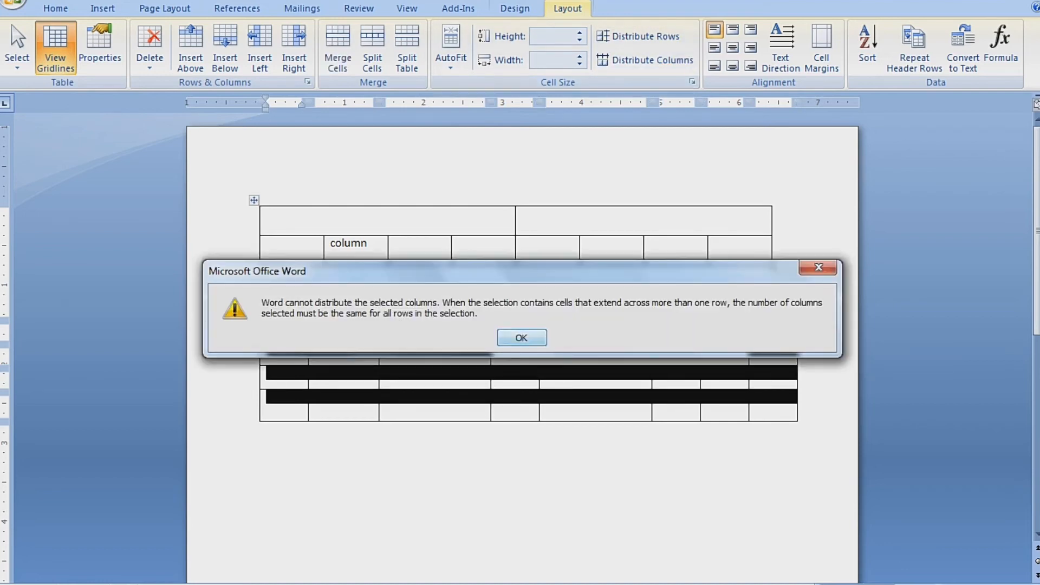
{"action": "left_click", "coordinate": [521, 338]}
{"action": "left_click", "coordinate": [497, 325]}
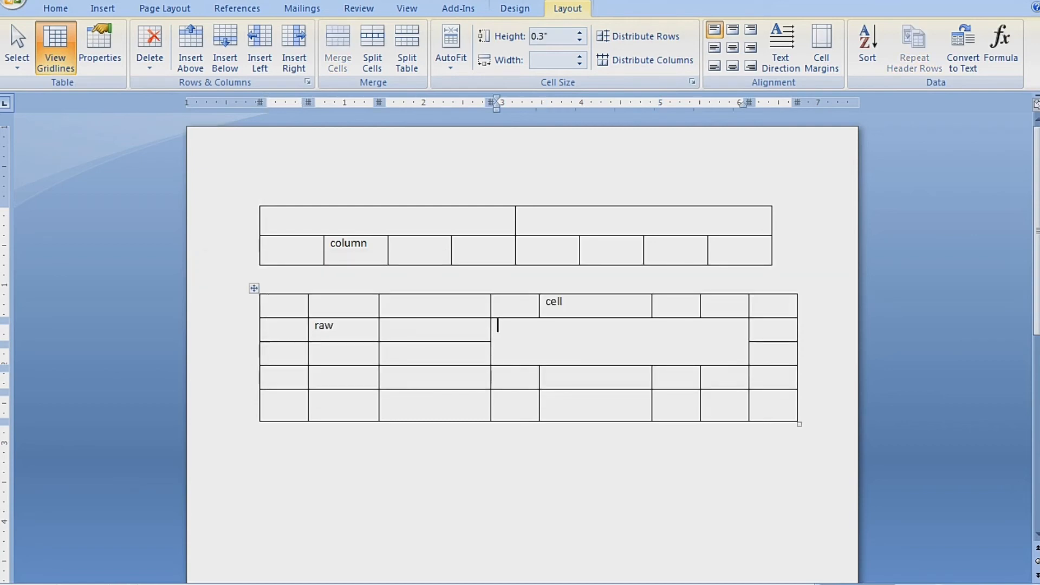
Distribute the lower table's first three columns to equal widths and increase its last row's height to about 0.61".
{"action": "left_click_drag", "start_coordinate": [285, 293], "coordinate": [415, 320]}
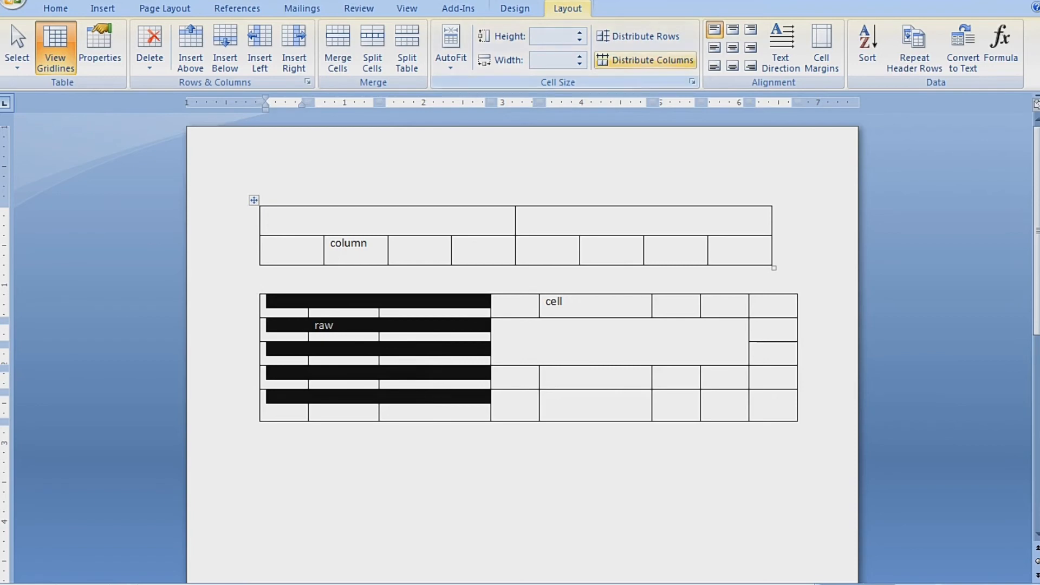
{"action": "left_click", "coordinate": [645, 60]}
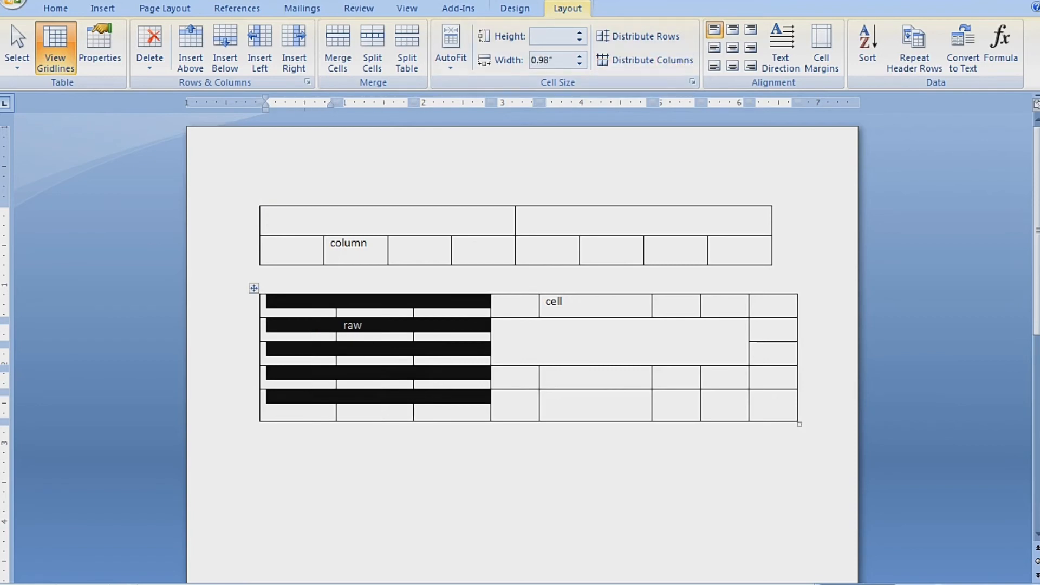
{"action": "left_click_drag", "start_coordinate": [379, 419], "coordinate": [379, 438]}
{"action": "left_click", "coordinate": [496, 397]}
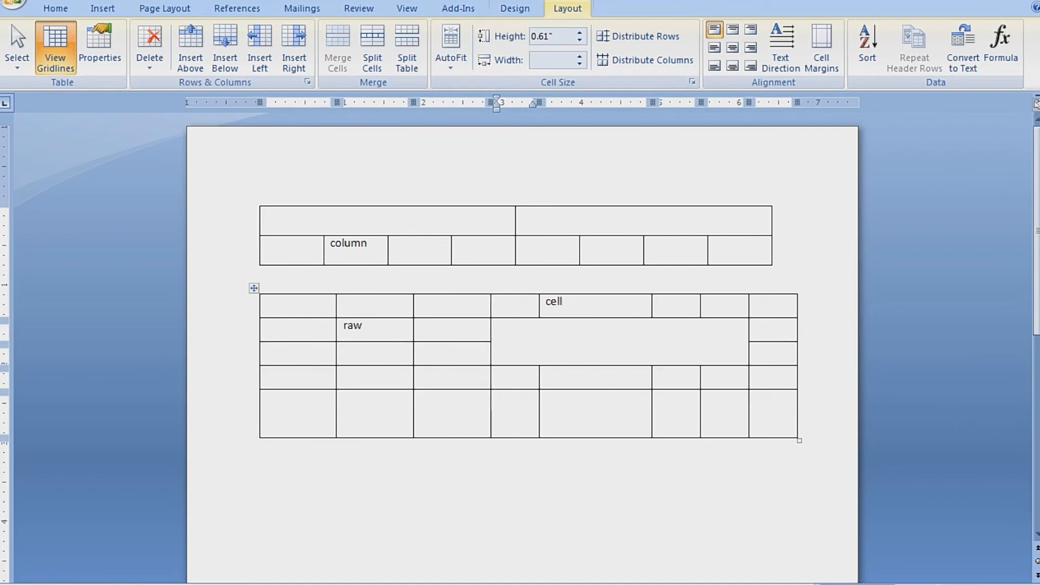
Undo the height change of the lower table's last row, then restore it.
{"action": "key", "text": "ctrl+z"}
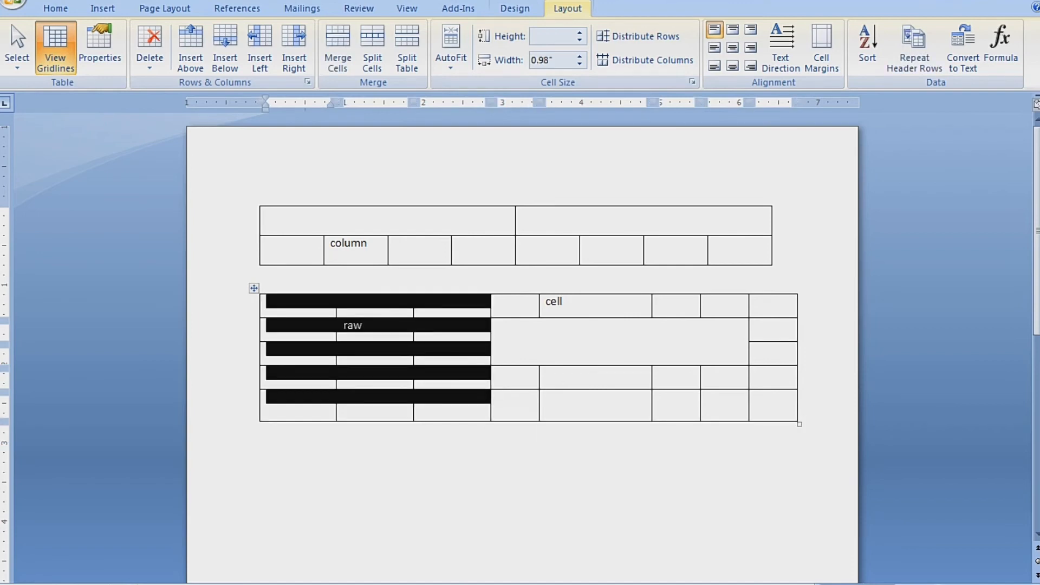
{"action": "key", "text": "ctrl+z"}
{"action": "left_click", "coordinate": [433, 405]}
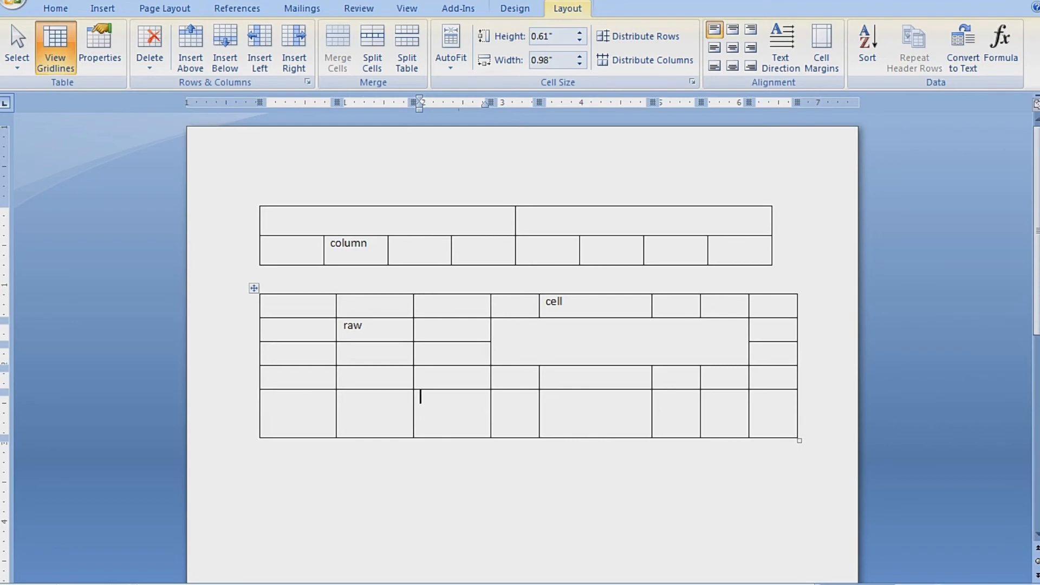
Widen the "column" cell in the upper table to about 1.45" and increase its row height to about 0.74".
{"action": "scroll", "coordinate": [520, 340], "scroll_direction": "up", "scroll_amount": 10}
{"action": "scroll", "coordinate": [520, 340], "scroll_direction": "down", "scroll_amount": 10}
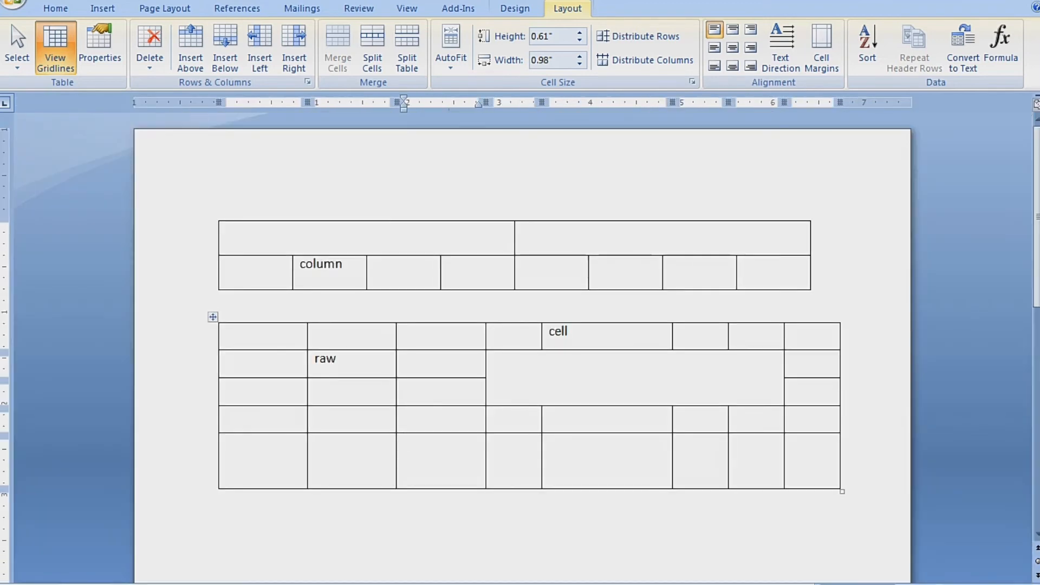
{"action": "scroll", "coordinate": [520, 340], "scroll_direction": "up", "scroll_amount": 1}
{"action": "scroll", "coordinate": [520, 340], "scroll_direction": "up", "scroll_amount": 1}
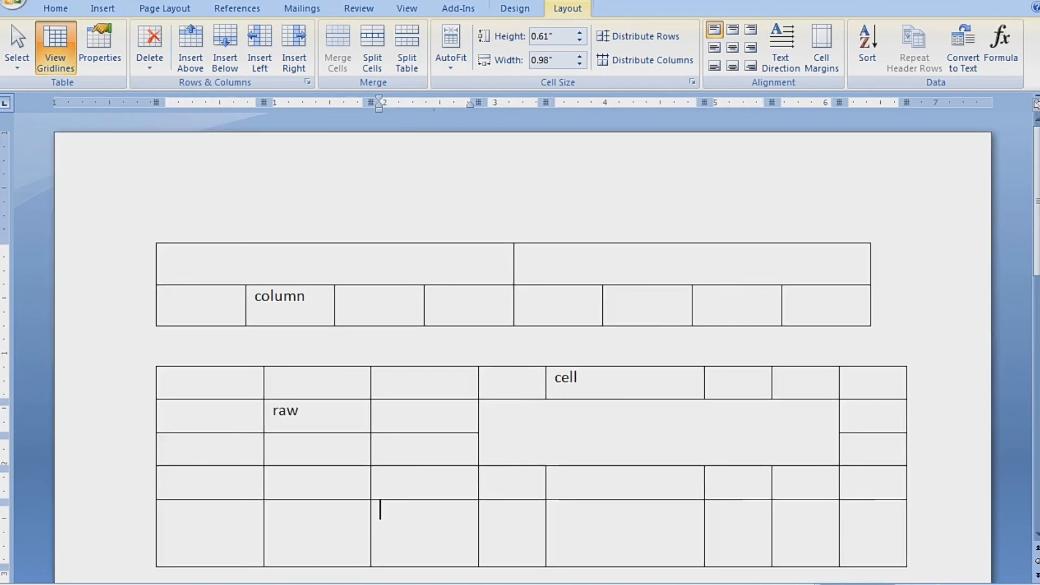
{"action": "left_click", "coordinate": [284, 295]}
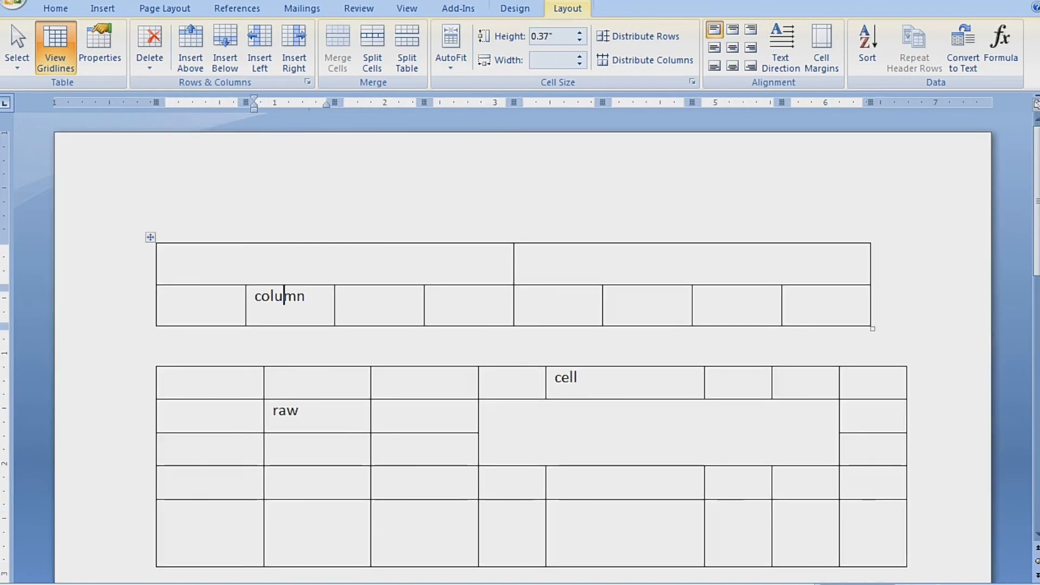
{"action": "left_click_drag", "start_coordinate": [335, 309], "coordinate": [406, 309]}
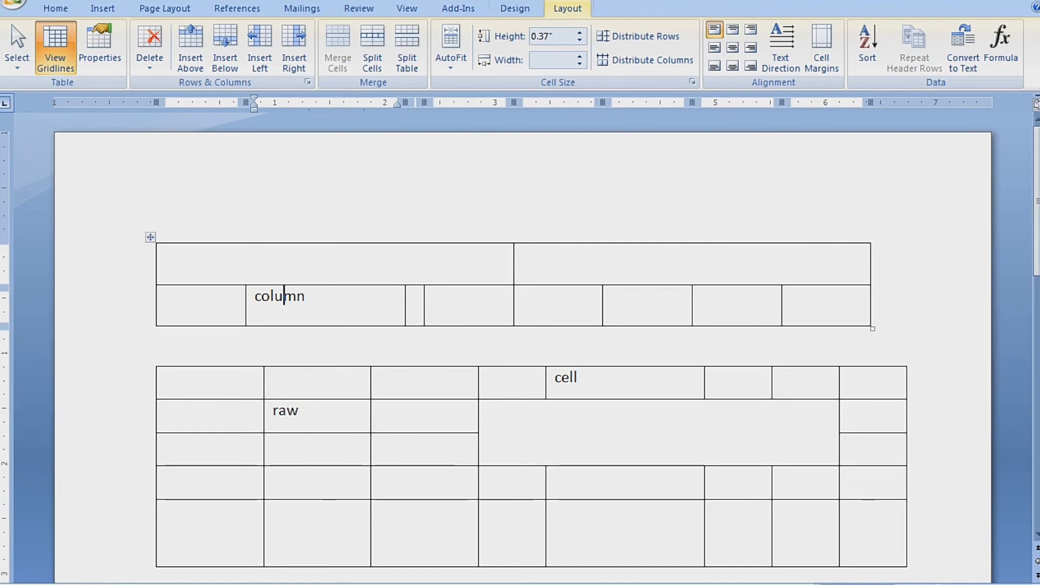
{"action": "left_click_drag", "start_coordinate": [466, 325], "coordinate": [466, 366]}
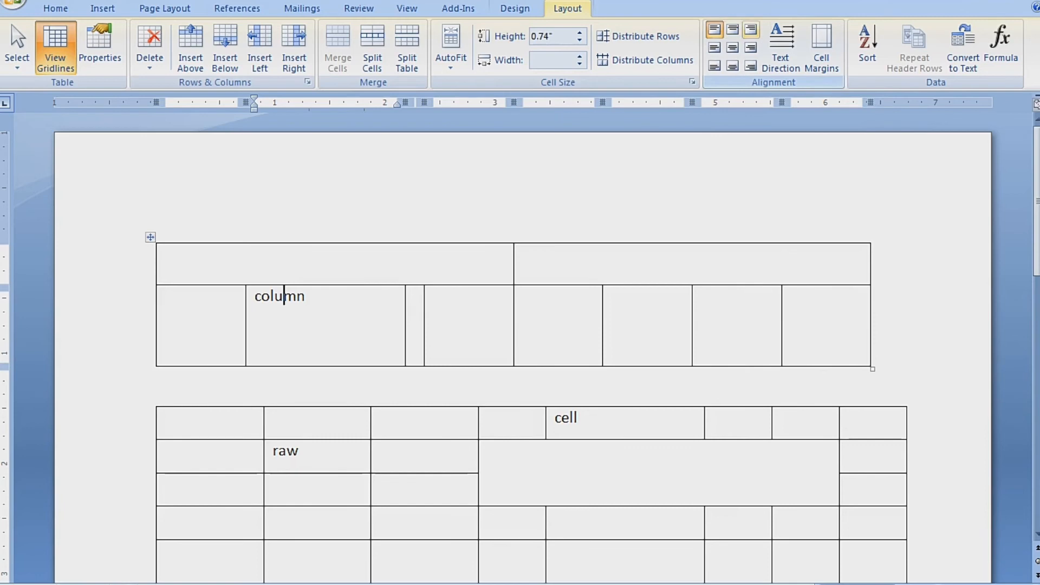
Try several alignments on the "column" cell, including top, bottom and side positions, ending with Align Center.
{"action": "left_click", "coordinate": [751, 30]}
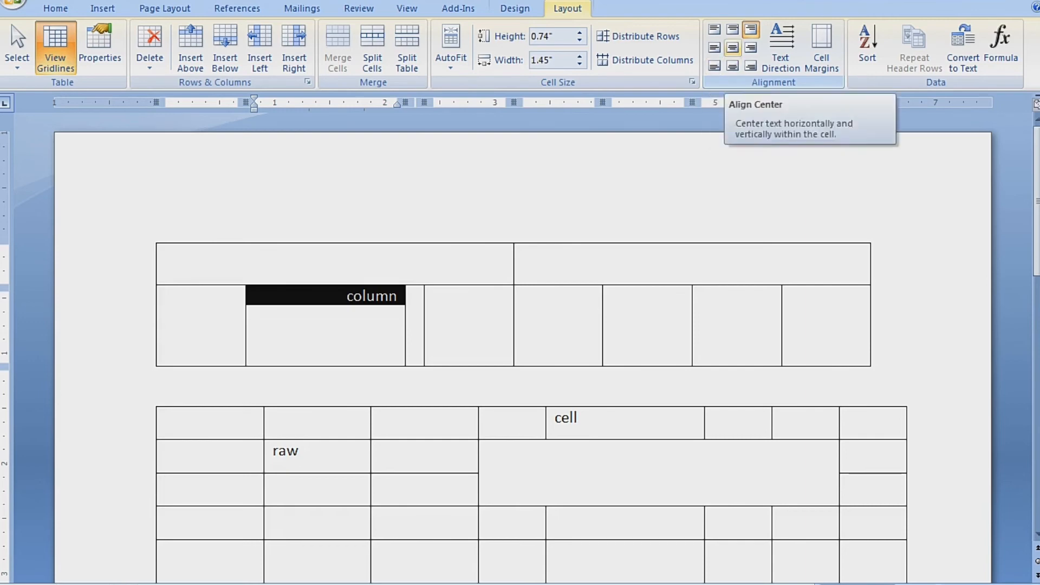
{"action": "left_click", "coordinate": [733, 48]}
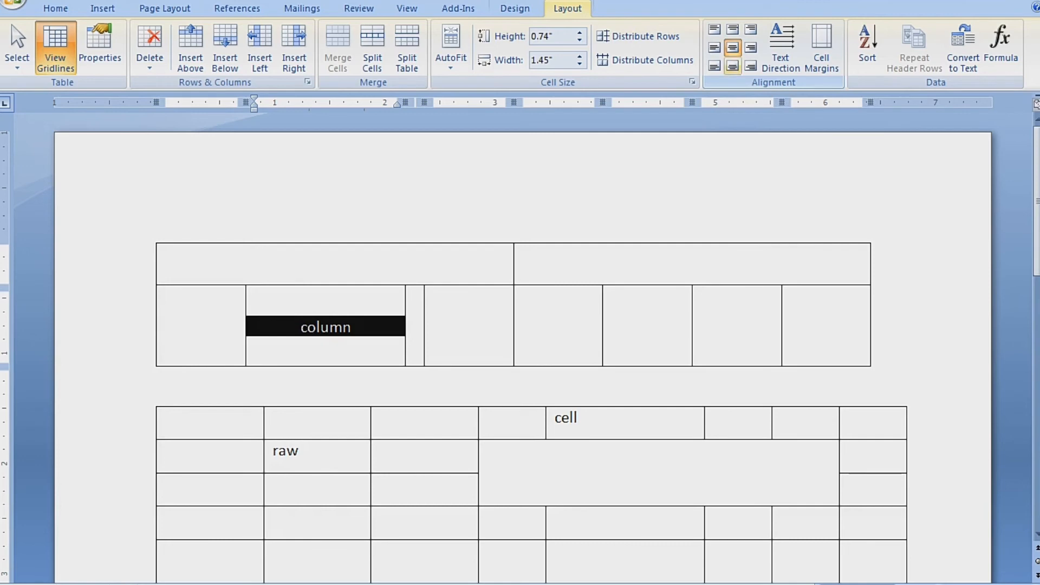
{"action": "left_click", "coordinate": [733, 65]}
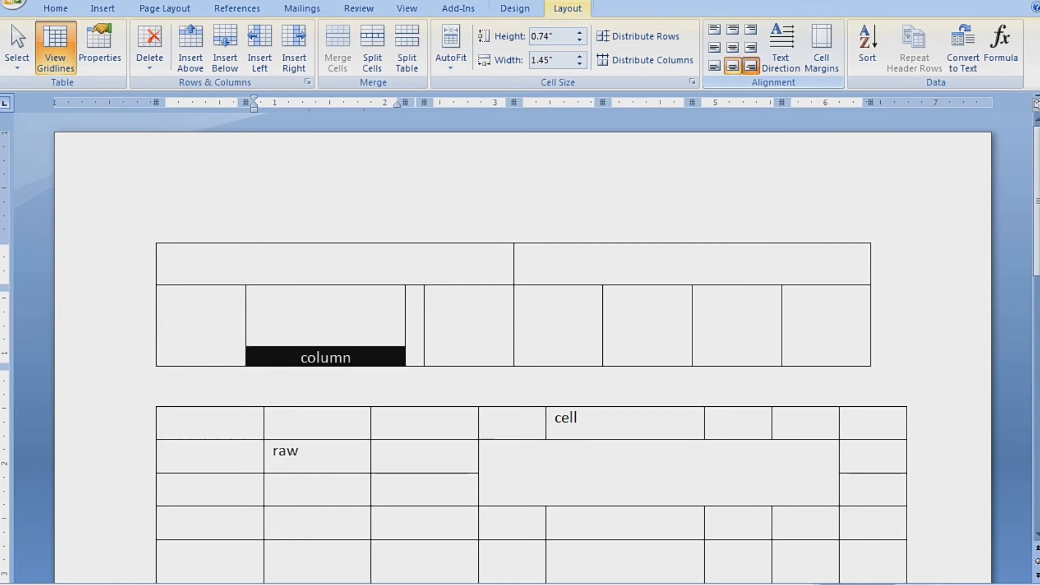
{"action": "left_click", "coordinate": [751, 66]}
{"action": "left_click", "coordinate": [750, 47]}
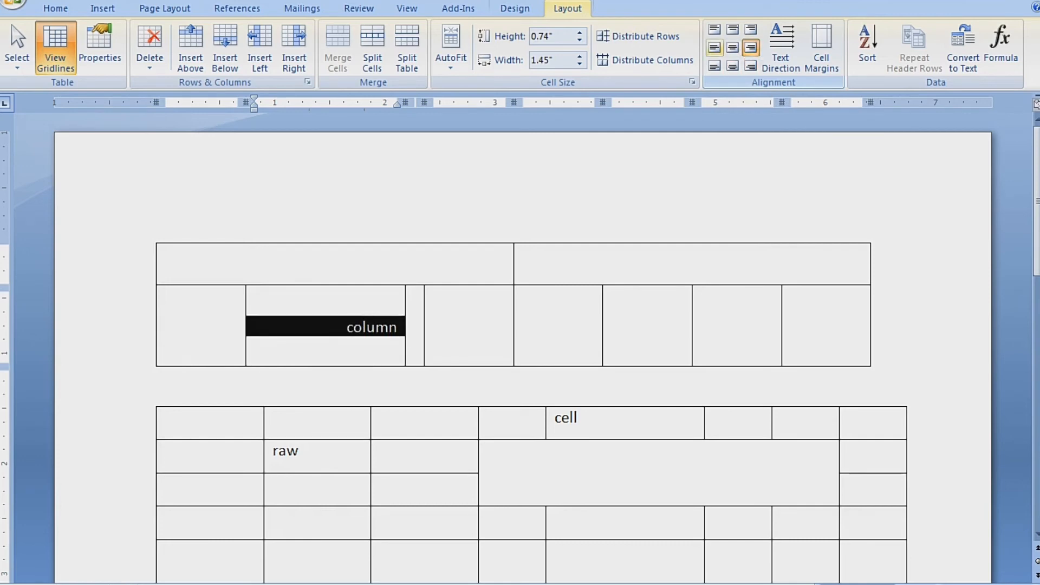
{"action": "left_click", "coordinate": [715, 47]}
{"action": "left_click", "coordinate": [732, 48]}
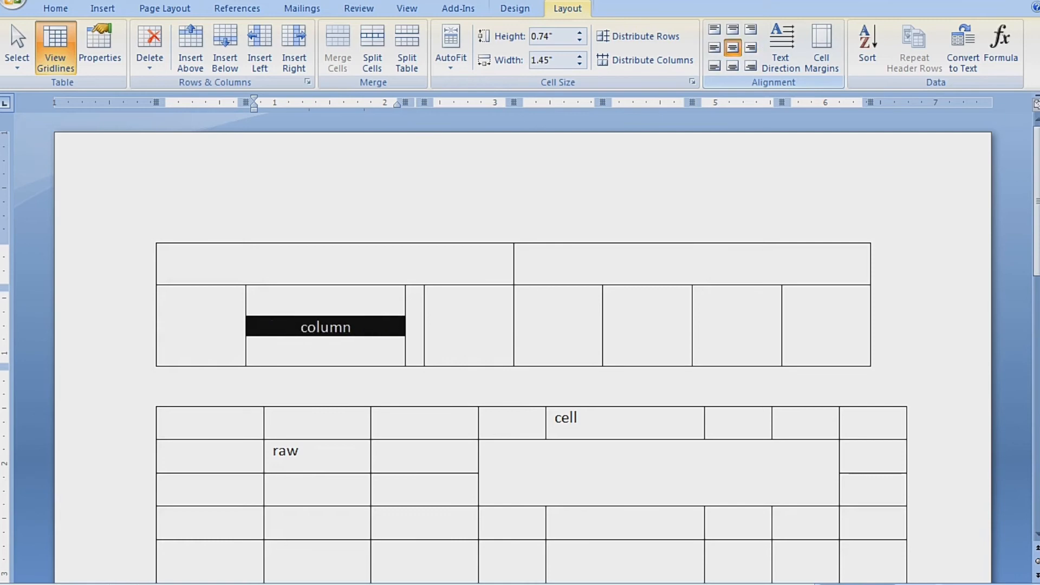
Cycle the text direction of the "column" cell through both vertical orientations and back to horizontal.
{"action": "left_click", "coordinate": [781, 49]}
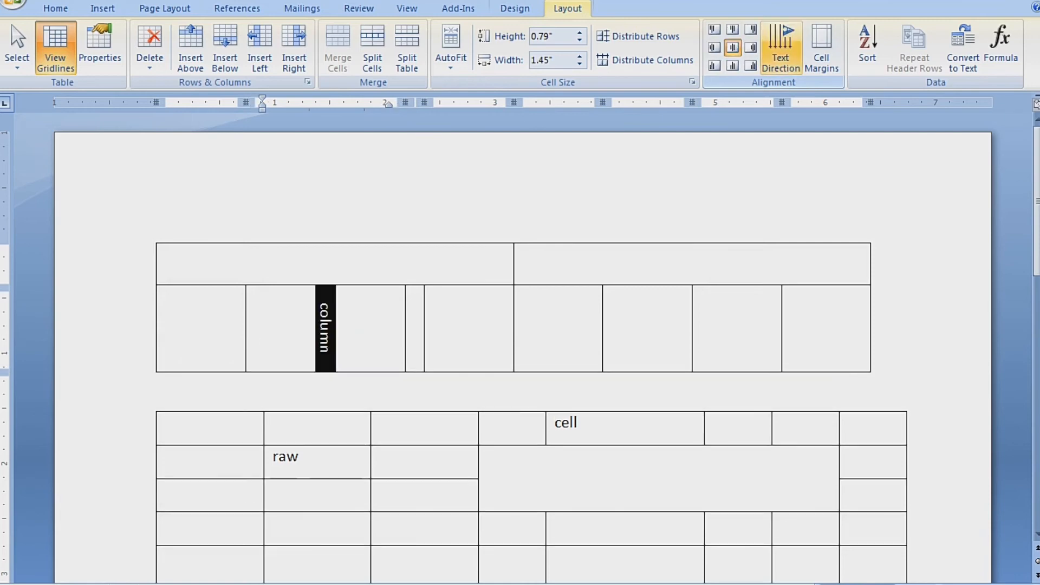
{"action": "left_click", "coordinate": [781, 48]}
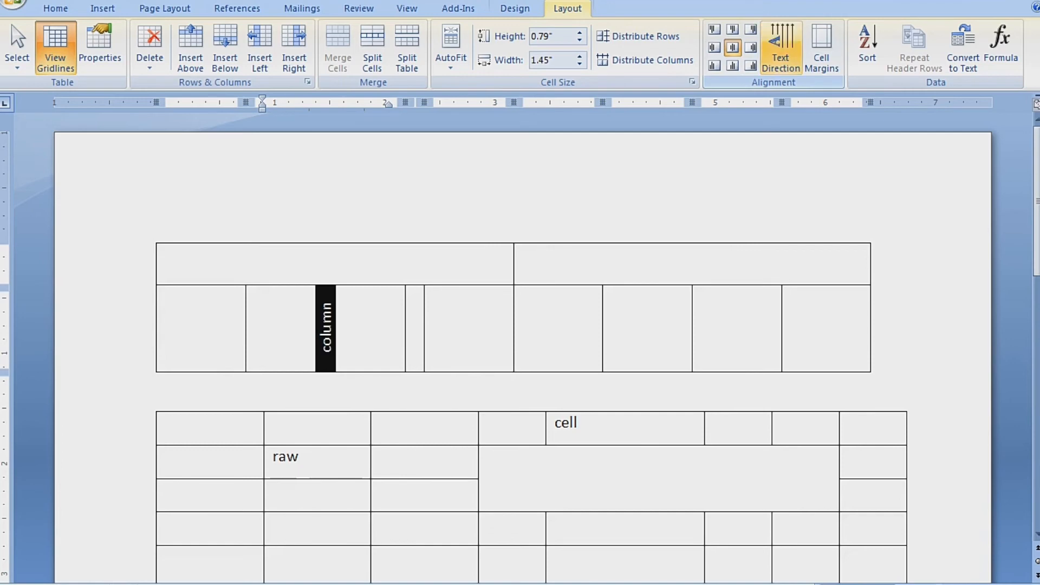
{"action": "left_click", "coordinate": [781, 49]}
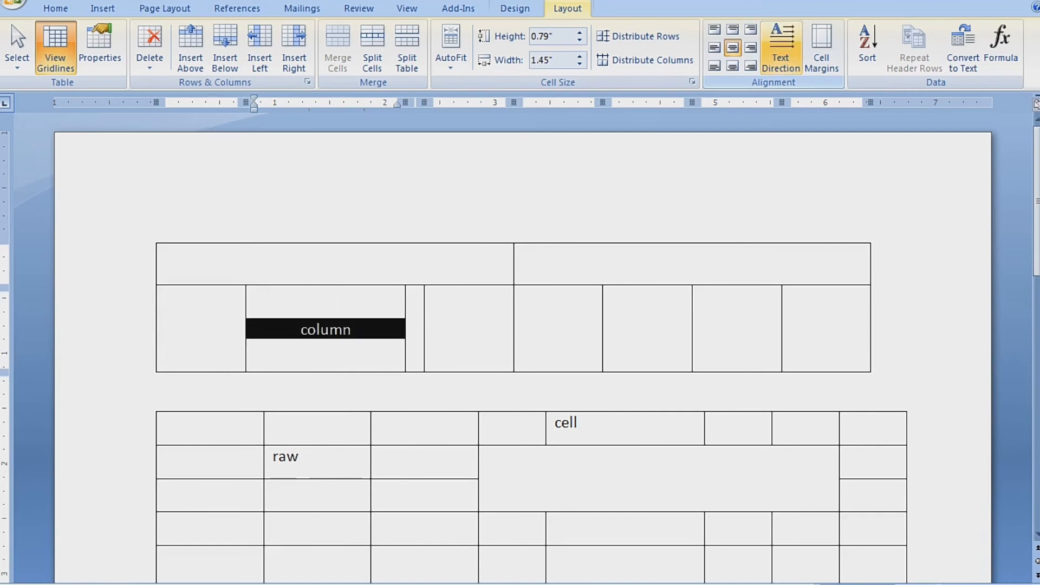
{"action": "left_click", "coordinate": [781, 48]}
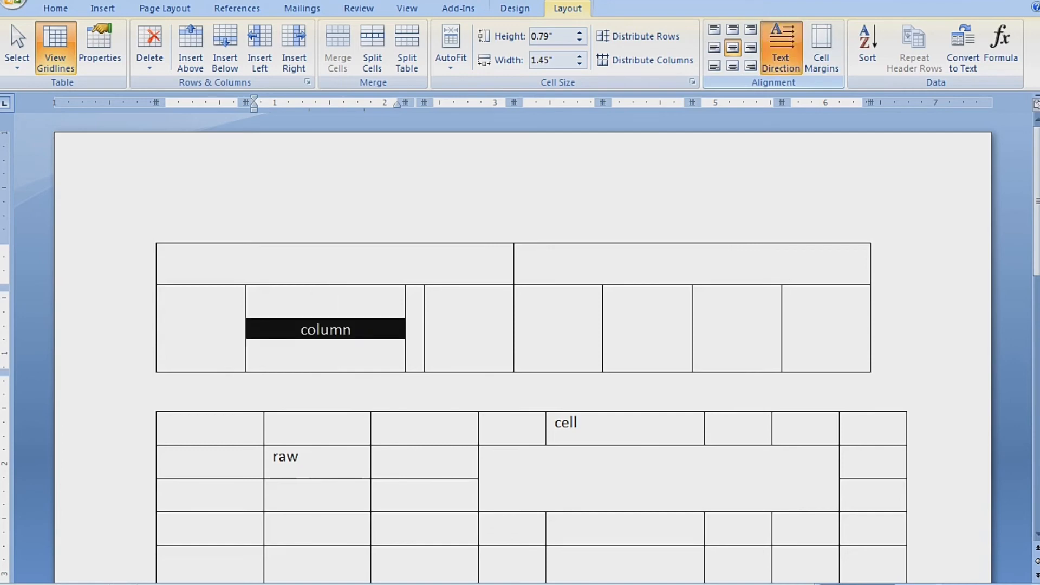
{"action": "left_click", "coordinate": [780, 49]}
{"action": "left_click", "coordinate": [781, 49]}
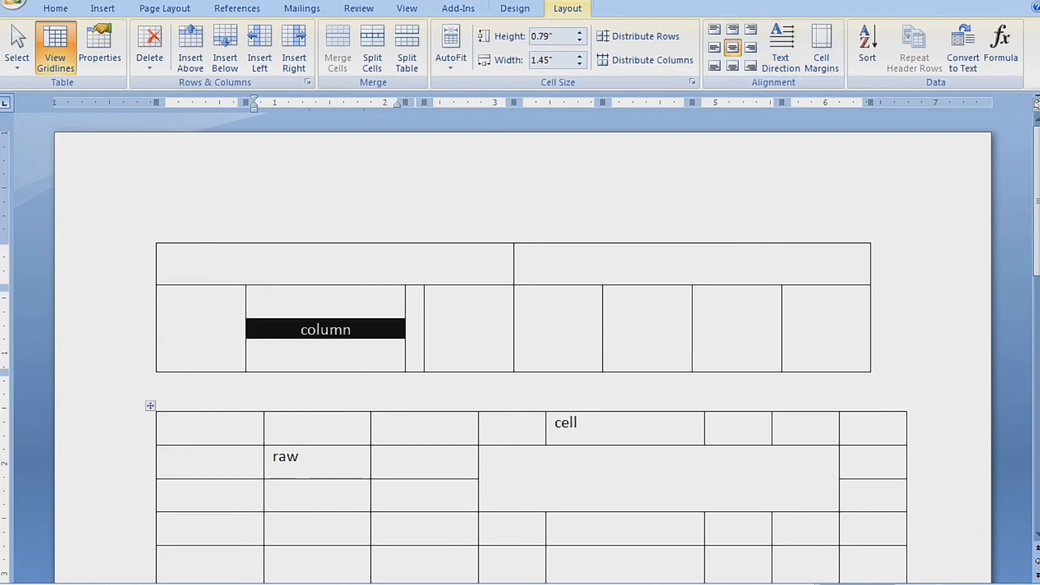
{"action": "left_click", "coordinate": [581, 424]}
{"action": "left_click", "coordinate": [822, 49]}
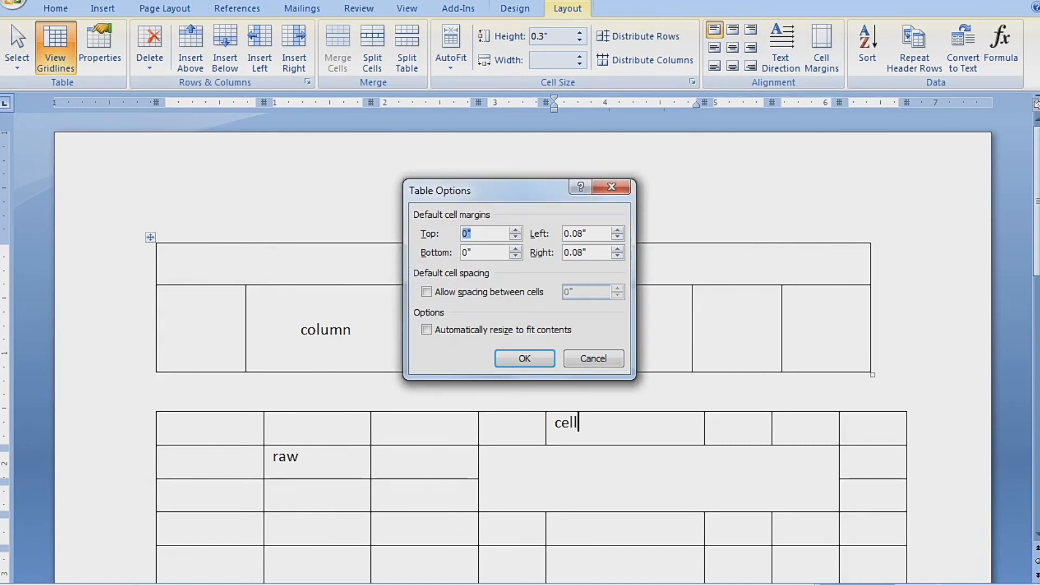
{"action": "left_click", "coordinate": [612, 187]}
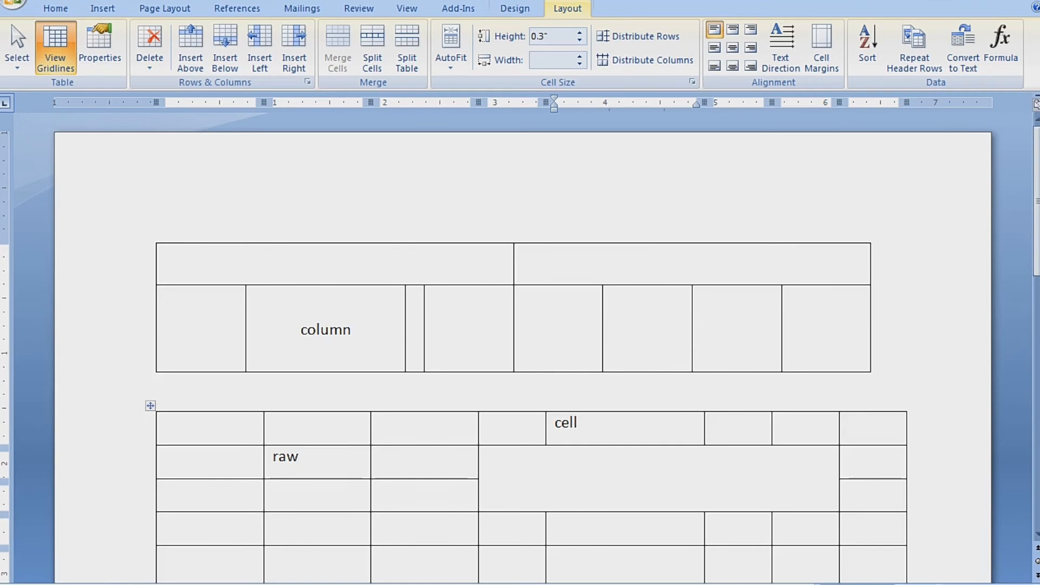
Select the word "cell" in the lower table and set the table's default top cell margin to 0.24".
{"action": "left_click", "coordinate": [990, 584]}
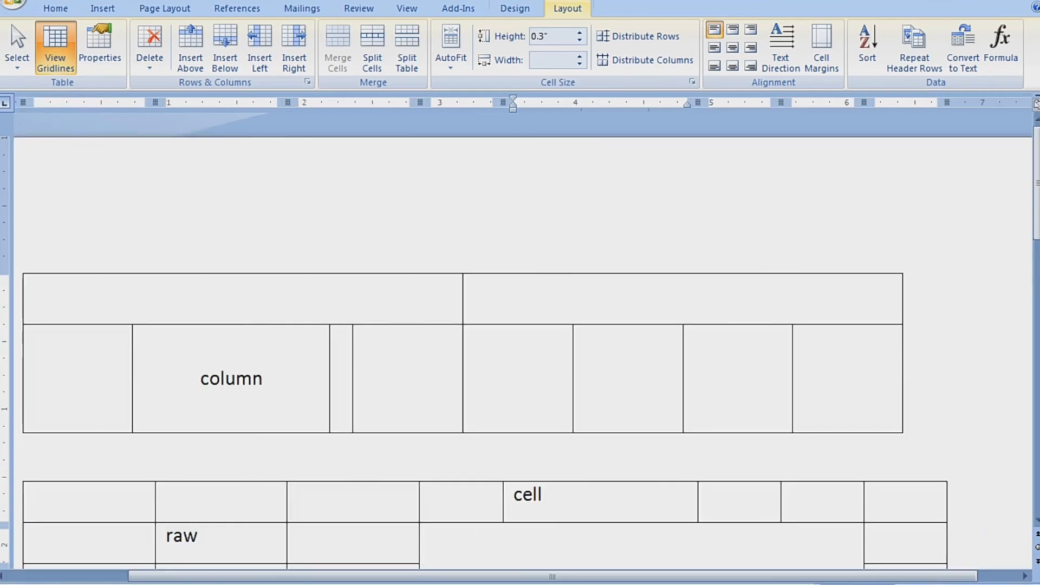
{"action": "left_click_drag", "start_coordinate": [514, 496], "coordinate": [550, 497]}
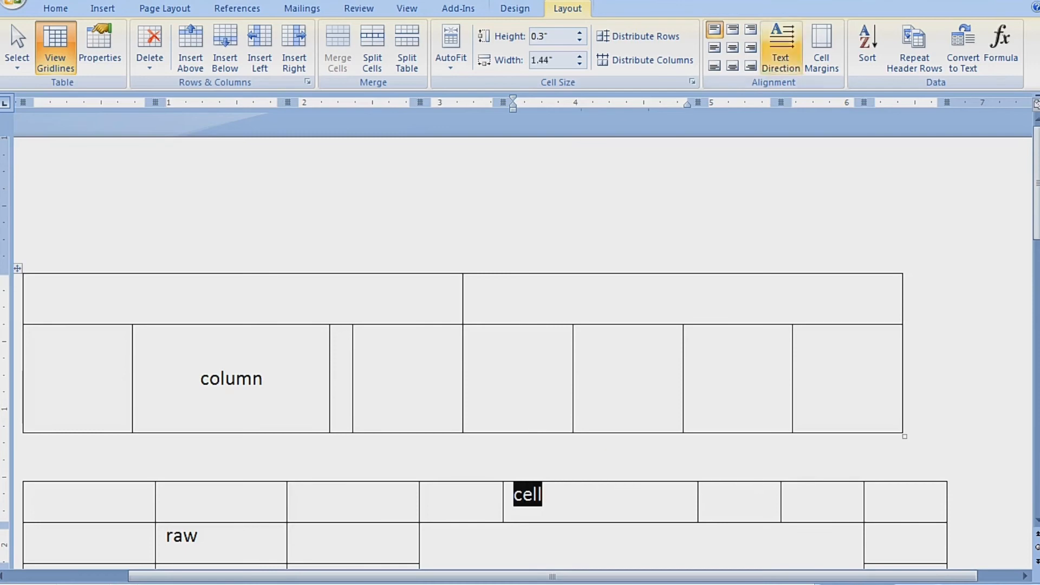
{"action": "left_click", "coordinate": [822, 48]}
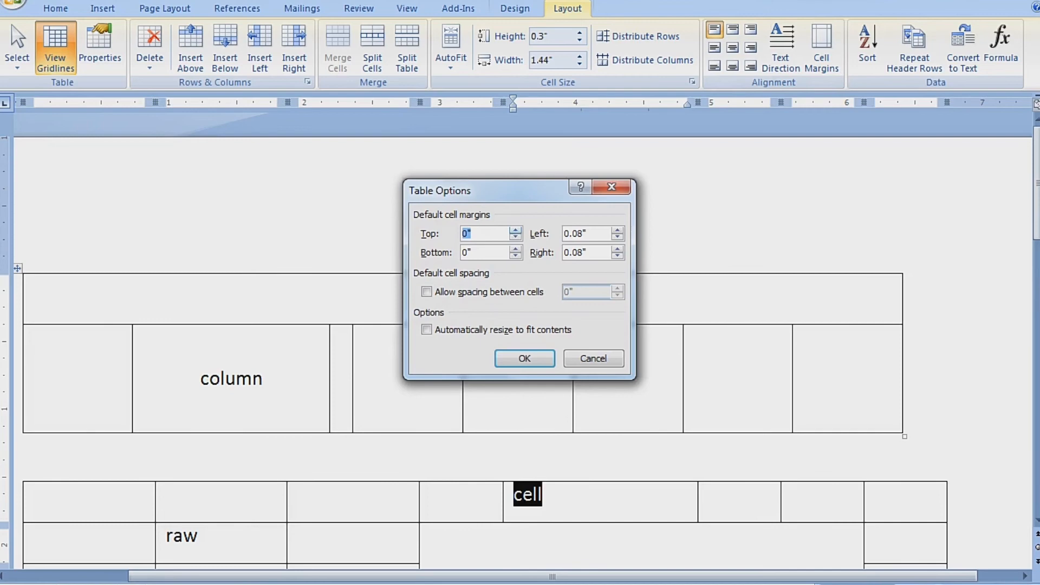
{"action": "left_click", "coordinate": [515, 229]}
{"action": "left_click", "coordinate": [515, 230]}
{"action": "left_click", "coordinate": [516, 230]}
{"action": "left_click", "coordinate": [515, 229]}
{"action": "left_click", "coordinate": [515, 229]}
{"action": "left_click", "coordinate": [515, 229]}
{"action": "left_click", "coordinate": [515, 230]}
{"action": "left_click", "coordinate": [515, 230]}
{"action": "left_click", "coordinate": [515, 230]}
{"action": "left_click", "coordinate": [515, 230]}
{"action": "left_click", "coordinate": [516, 230]}
{"action": "left_click", "coordinate": [515, 230]}
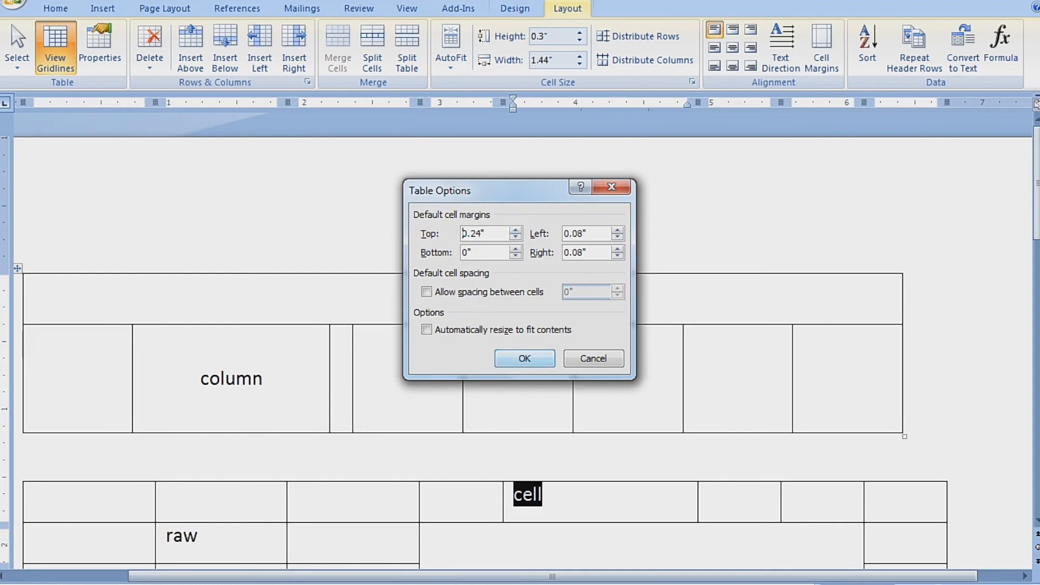
{"action": "key", "text": "Return"}
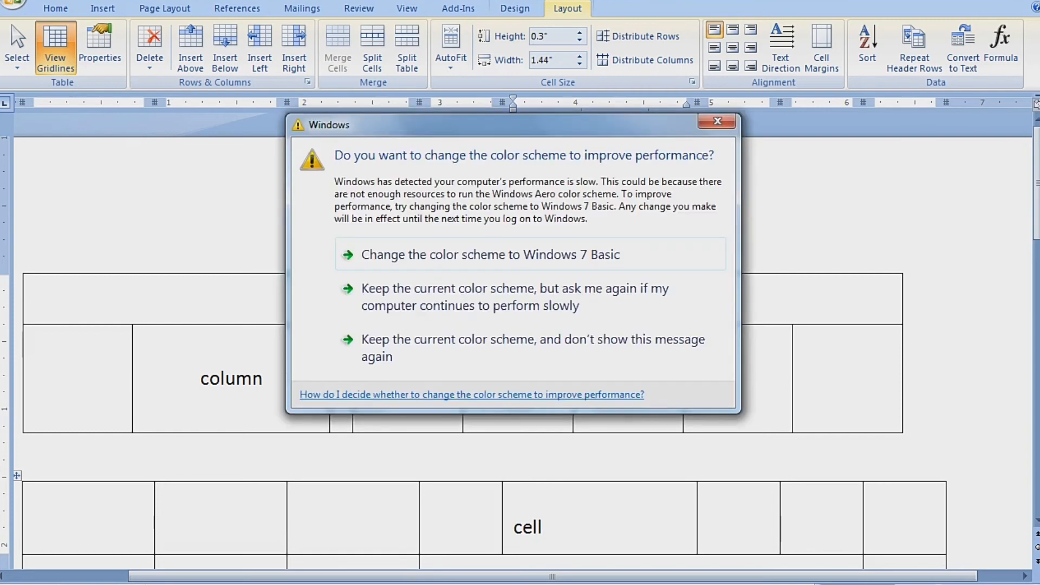
Dismiss the Windows color scheme prompt and increase the lower table's default left cell margin.
{"action": "left_click", "coordinate": [718, 121]}
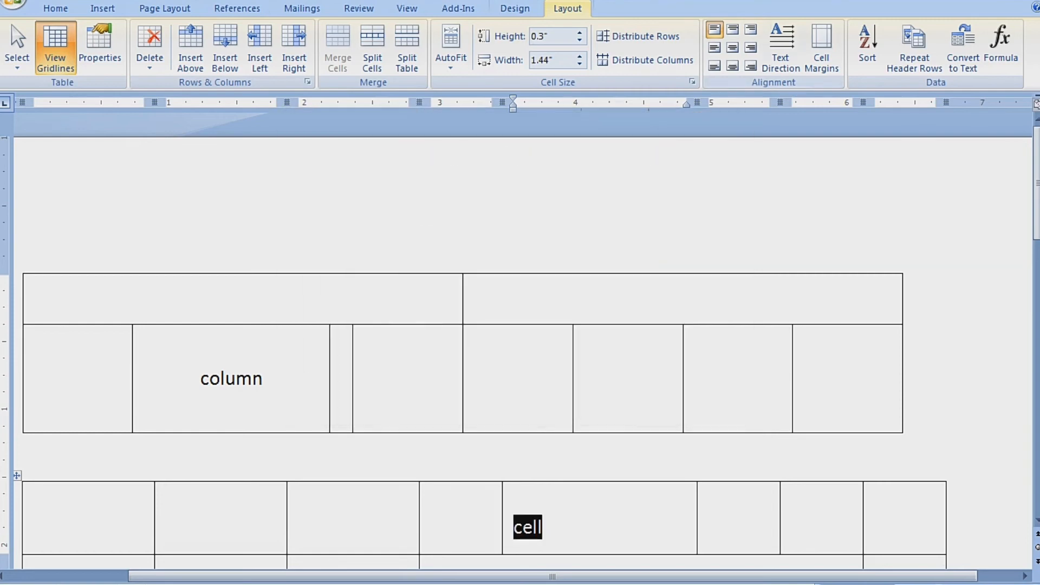
{"action": "left_click", "coordinate": [822, 48]}
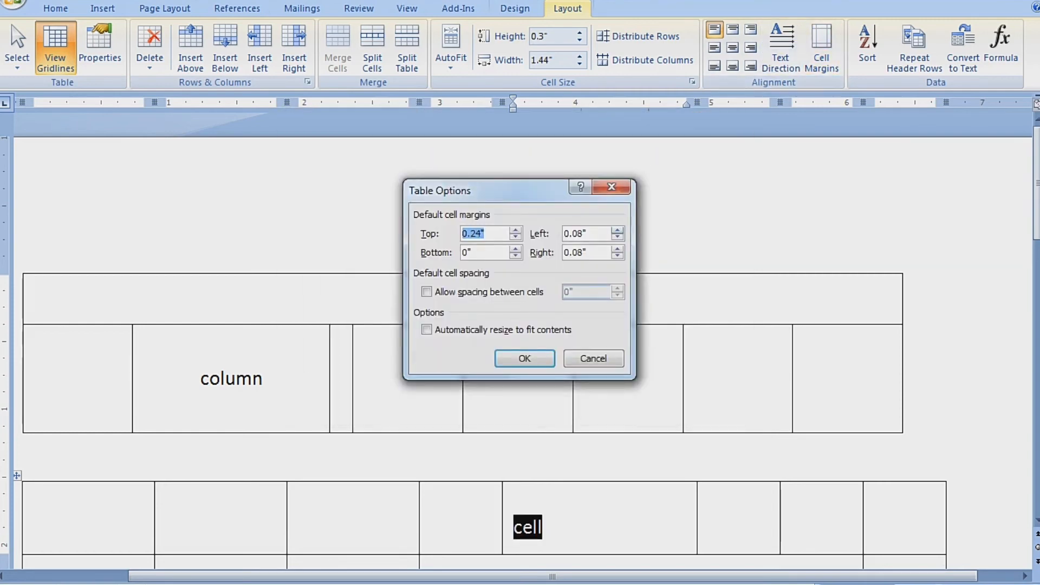
{"action": "left_click_drag", "start_coordinate": [617, 230], "coordinate": [617, 229]}
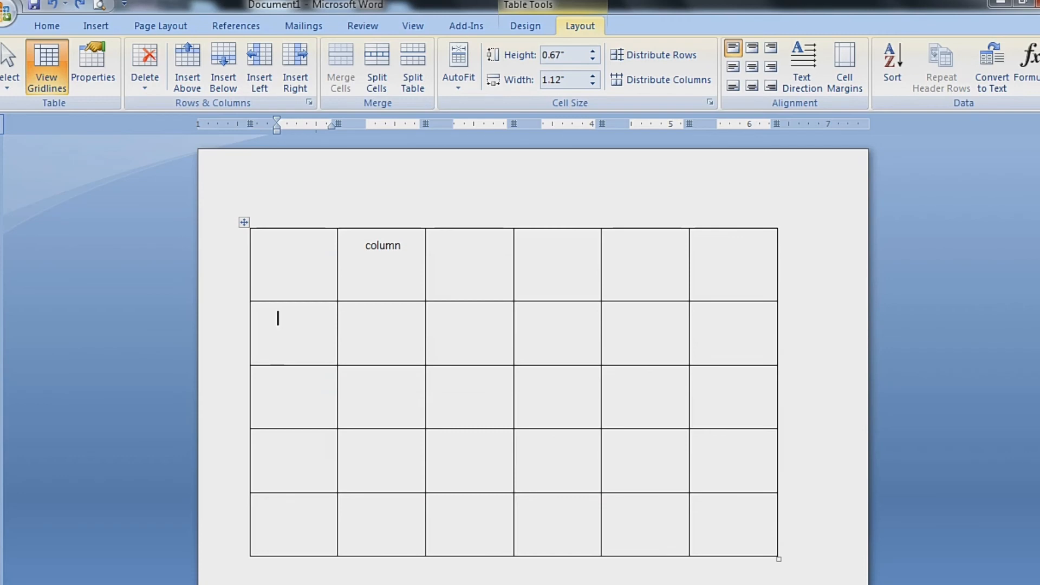
Select the table's first row and apply the built-in table style with orange banded rows.
{"action": "double_click", "coordinate": [261, 257]}
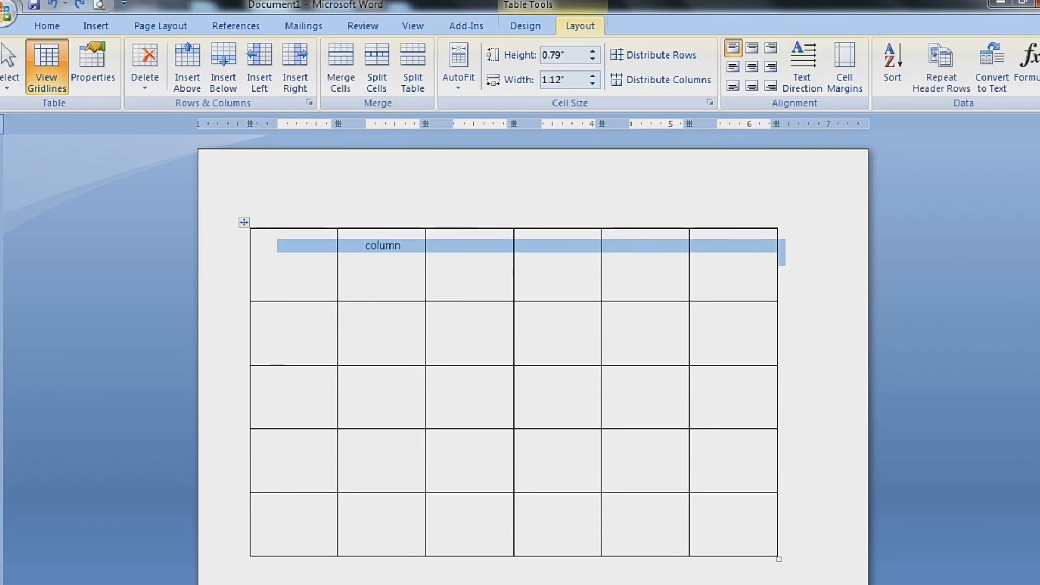
{"action": "left_click", "coordinate": [525, 25]}
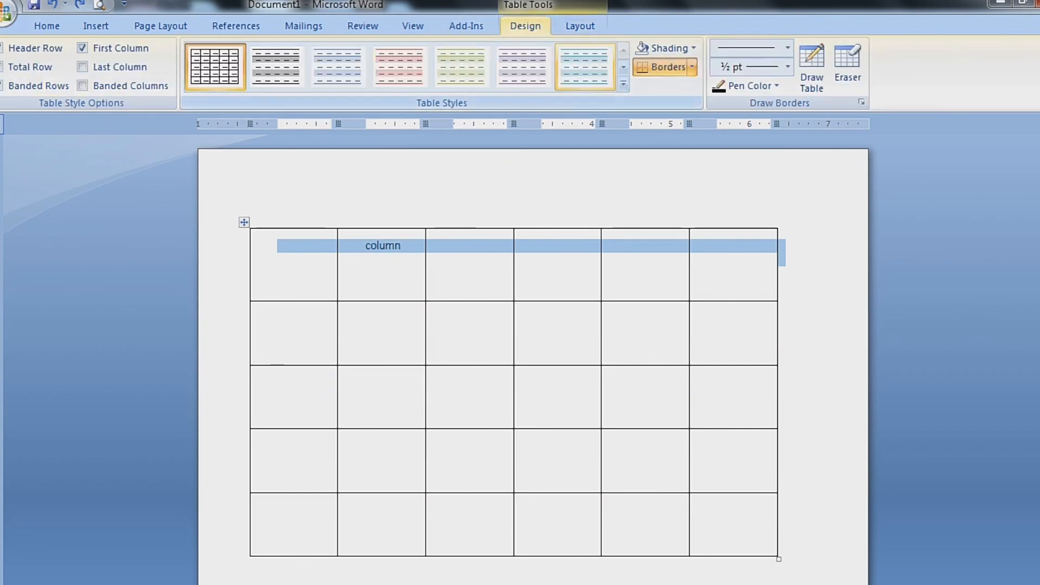
{"action": "left_click", "coordinate": [624, 85]}
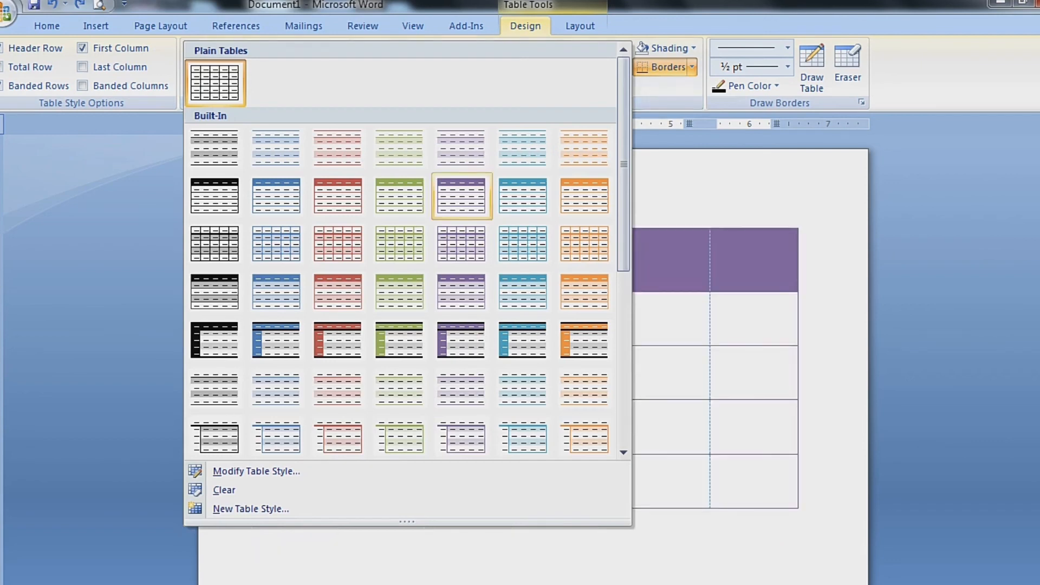
{"action": "left_click", "coordinate": [461, 195]}
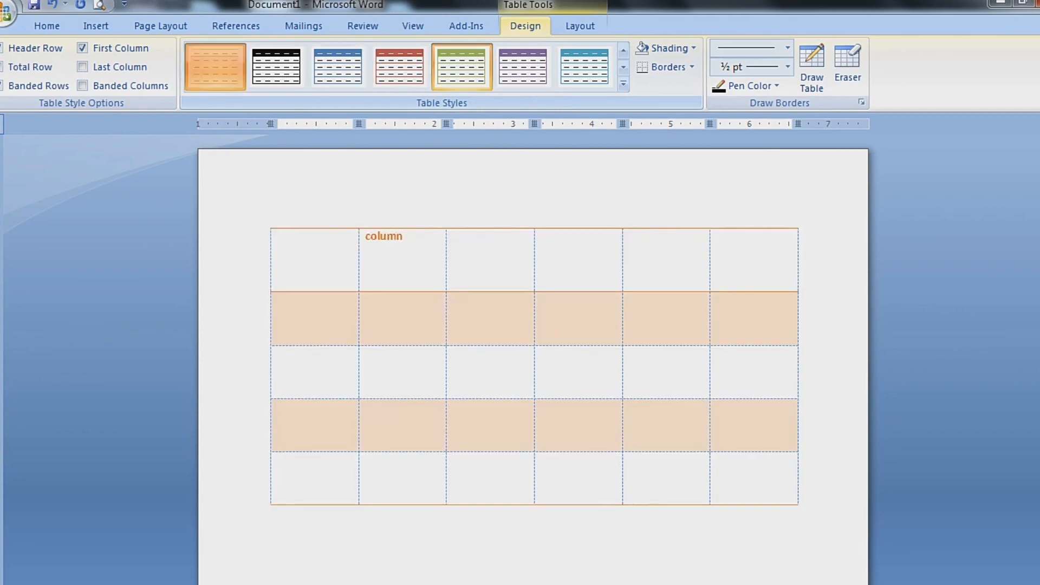
{"action": "left_click", "coordinate": [215, 66]}
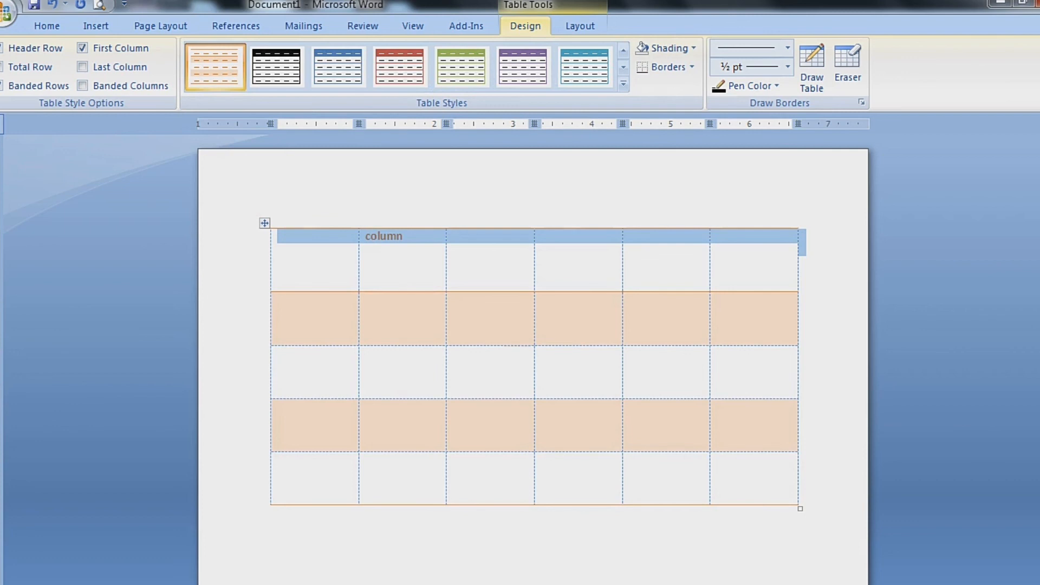
Add blank rows at the end of the table until it extends onto the second page.
{"action": "left_click", "coordinate": [717, 459]}
{"action": "key", "text": "Tab"}
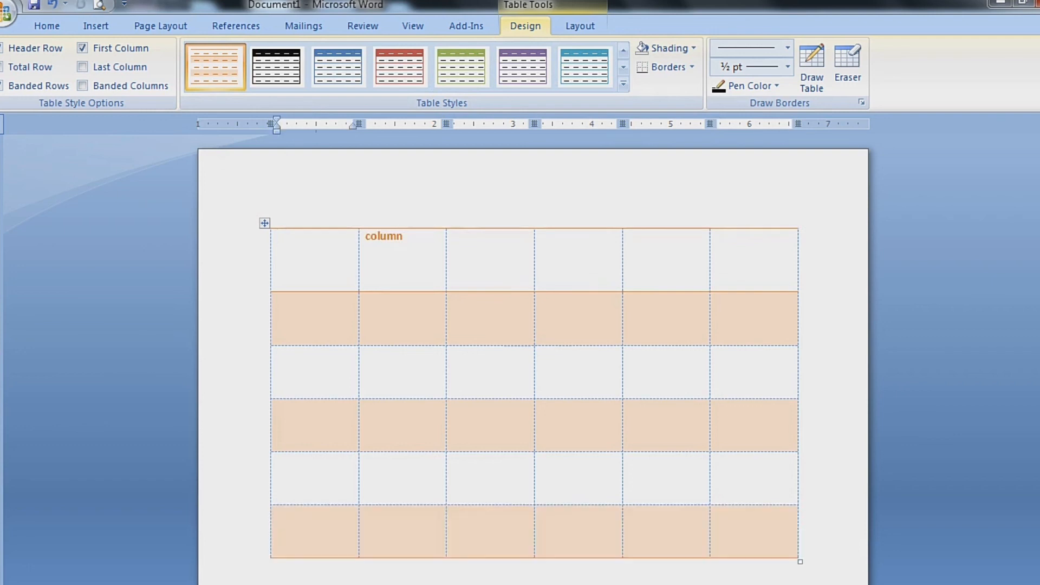
{"action": "key", "text": "Tab"}
{"action": "key", "text": "Tab"}
{"action": "key", "text": "Tab"}
{"action": "key", "text": "Tab"}
{"action": "key", "text": "Tab"}
{"action": "key", "text": "Tab"}
{"action": "key", "text": "Tab"}
{"action": "key", "text": "Tab"}
{"action": "key", "text": "Tab"}
{"action": "key", "text": "Tab"}
{"action": "key", "text": "Tab"}
{"action": "key", "text": "Tab"}
{"action": "key", "text": "Tab"}
{"action": "key", "text": "Tab"}
{"action": "key", "text": "Tab"}
{"action": "key", "text": "Tab"}
{"action": "key", "text": "Tab"}
{"action": "key", "text": "Tab"}
{"action": "key", "text": "Tab"}
{"action": "key", "text": "Tab"}
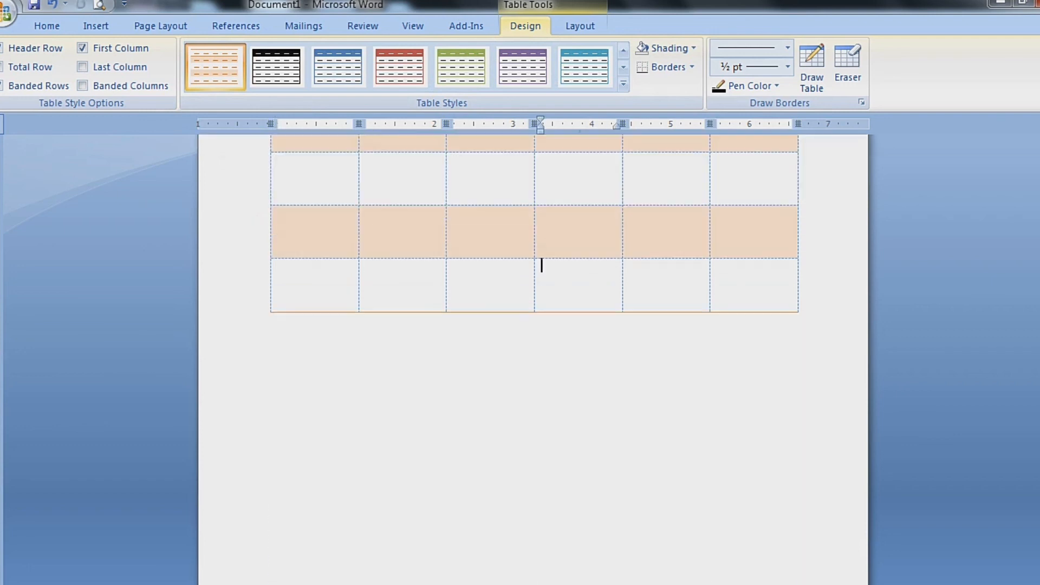
{"action": "key", "text": "Tab"}
{"action": "key", "text": "Tab"}
{"action": "key", "text": "Tab"}
{"action": "key", "text": "Tab"}
{"action": "key", "text": "Tab"}
{"action": "key", "text": "Tab"}
{"action": "key", "text": "Tab"}
{"action": "key", "text": "Tab"}
{"action": "key", "text": "Tab"}
{"action": "key", "text": "Tab"}
{"action": "key", "text": "Tab"}
{"action": "key", "text": "Tab"}
{"action": "key", "text": "Tab"}
{"action": "key", "text": "Tab"}
{"action": "key", "text": "Tab"}
{"action": "key", "text": "Tab"}
{"action": "key", "text": "Tab"}
{"action": "key", "text": "Tab"}
{"action": "key", "text": "Tab"}
{"action": "key", "text": "Tab"}
{"action": "key", "text": "Tab"}
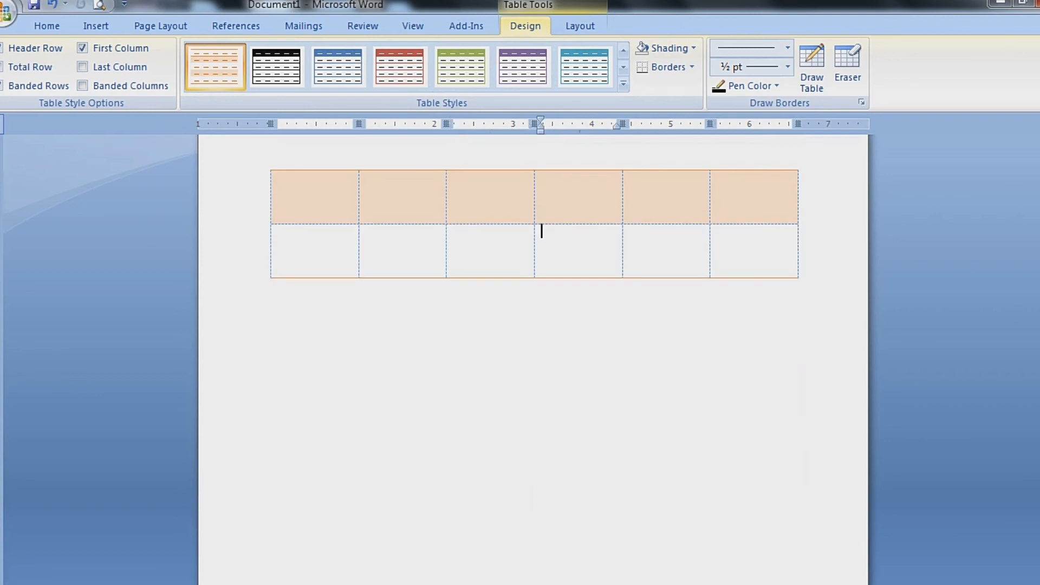
Set the table's first row to repeat as a header row on each page and check the second page.
{"action": "left_click_drag", "start_coordinate": [1039, 415], "coordinate": [1039, 217]}
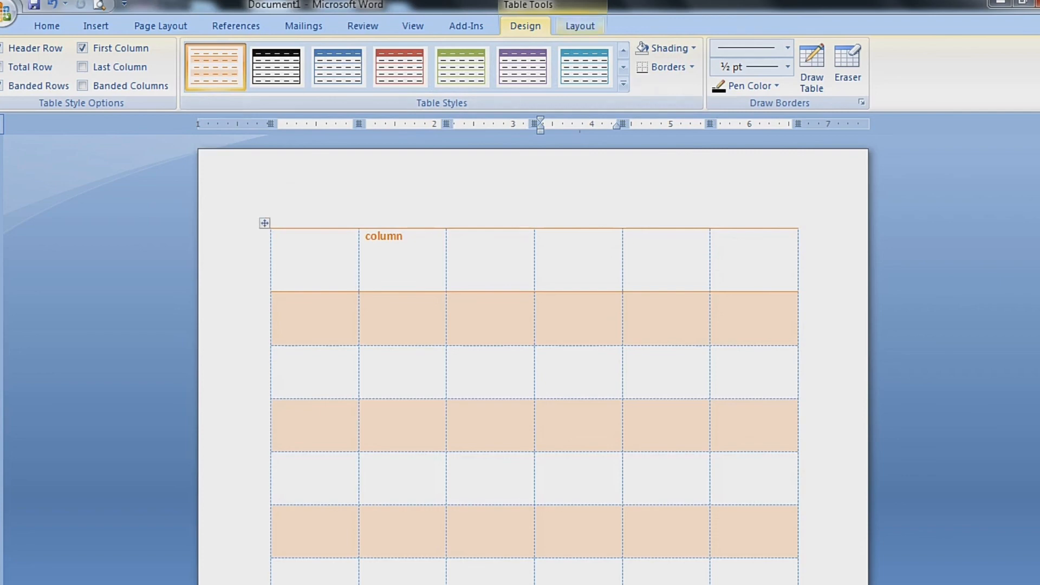
{"action": "left_click", "coordinate": [579, 25]}
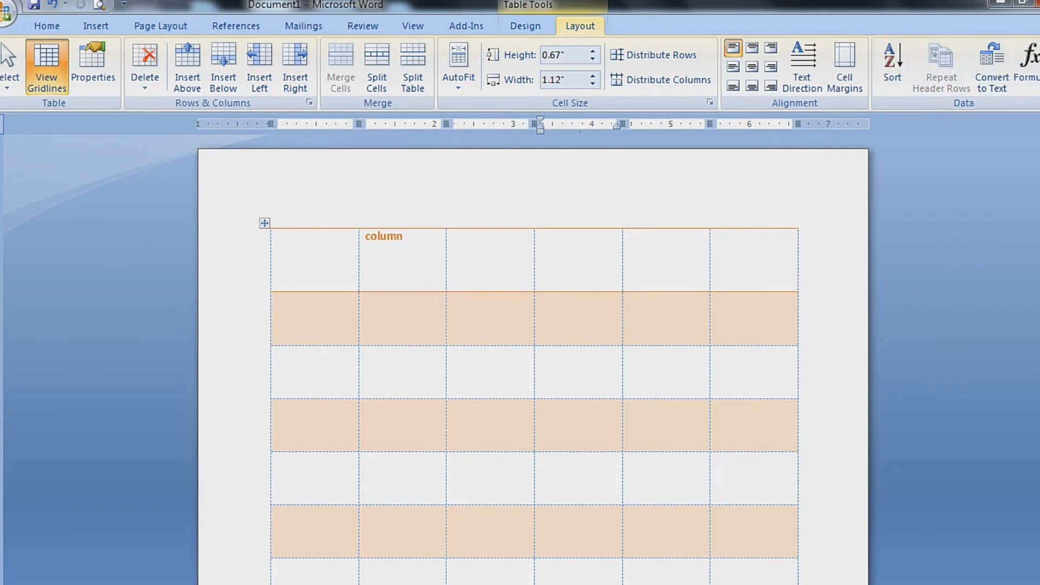
{"action": "left_click", "coordinate": [274, 242]}
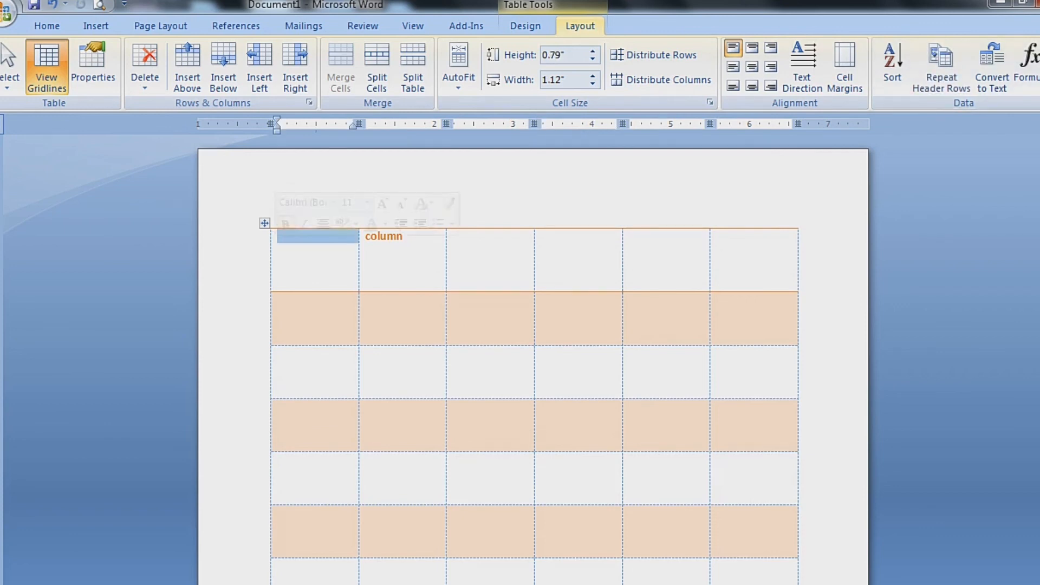
{"action": "triple_click", "coordinate": [273, 242]}
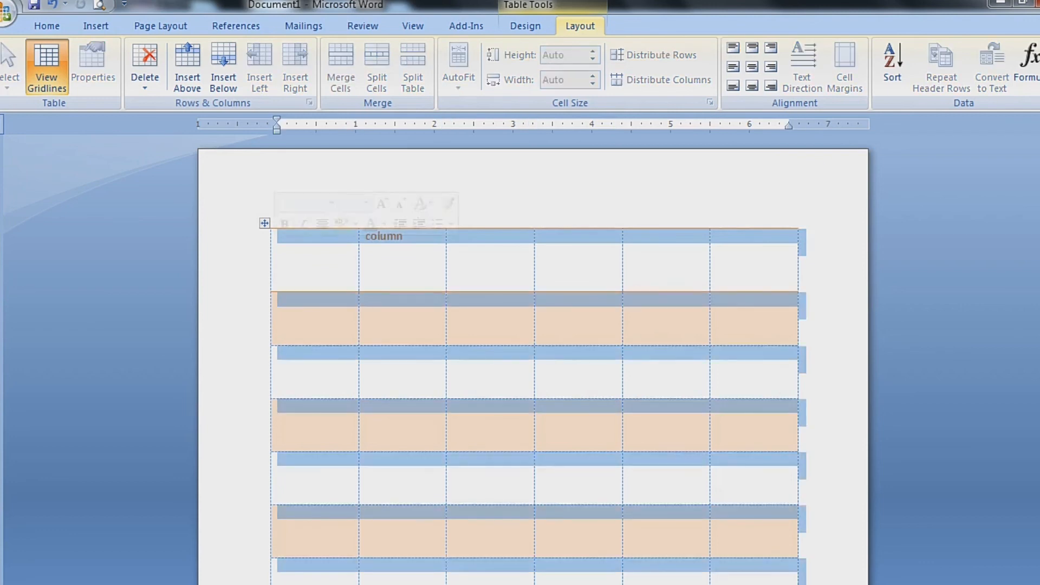
{"action": "left_click", "coordinate": [274, 241]}
{"action": "double_click", "coordinate": [273, 242]}
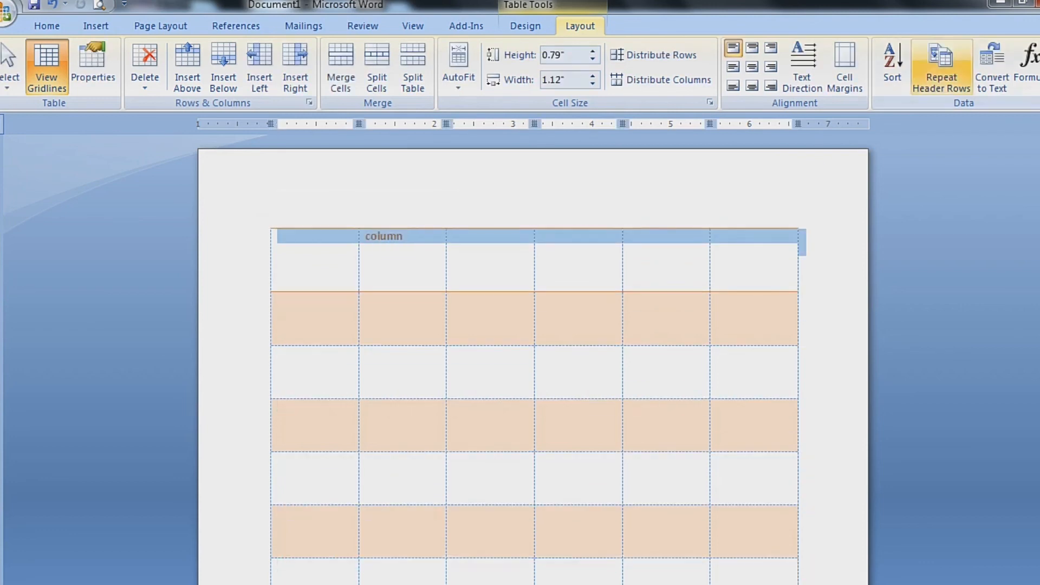
{"action": "left_click", "coordinate": [942, 68]}
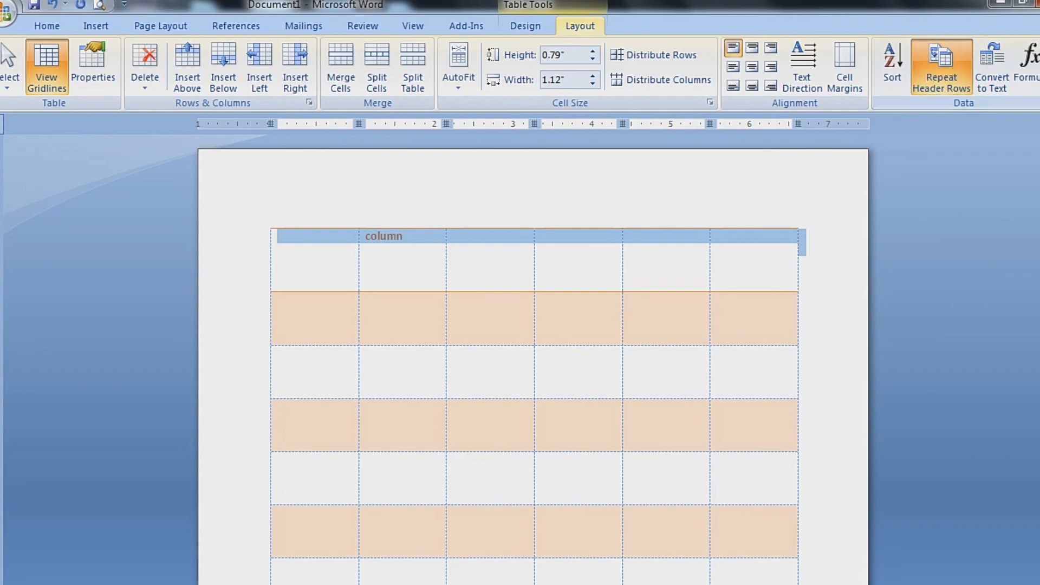
{"action": "left_click_drag", "start_coordinate": [1039, 199], "coordinate": [1039, 361]}
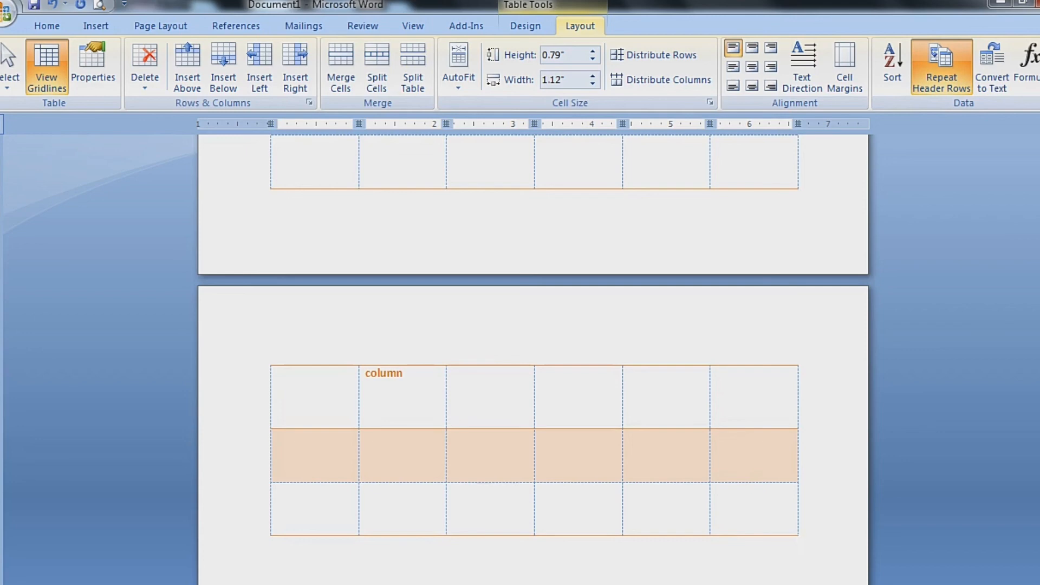
{"action": "left_click_drag", "start_coordinate": [1039, 393], "coordinate": [1039, 211]}
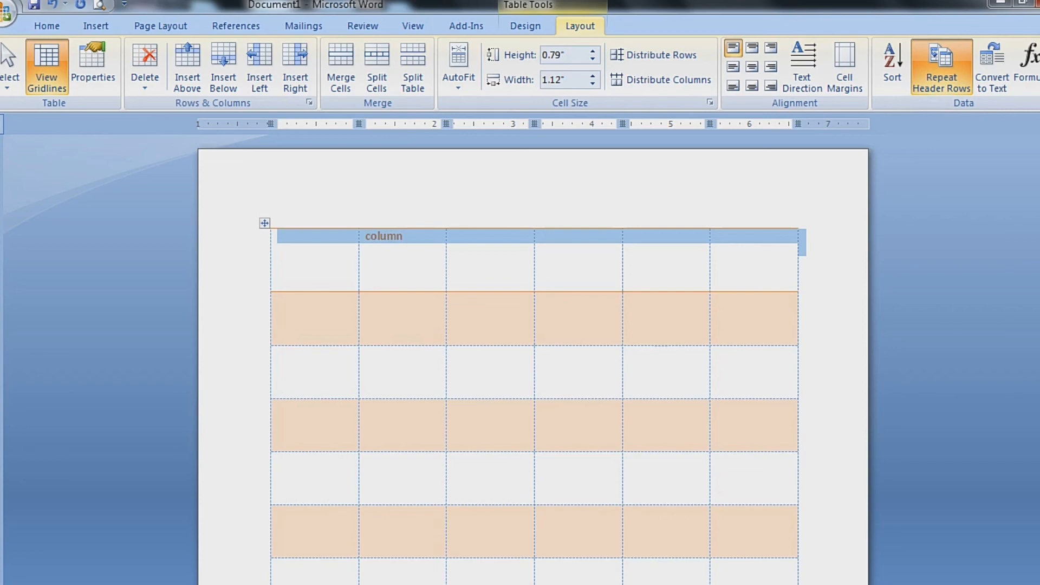
Enter "rscit" in the cell directly below "column".
{"action": "left_click", "coordinate": [367, 300]}
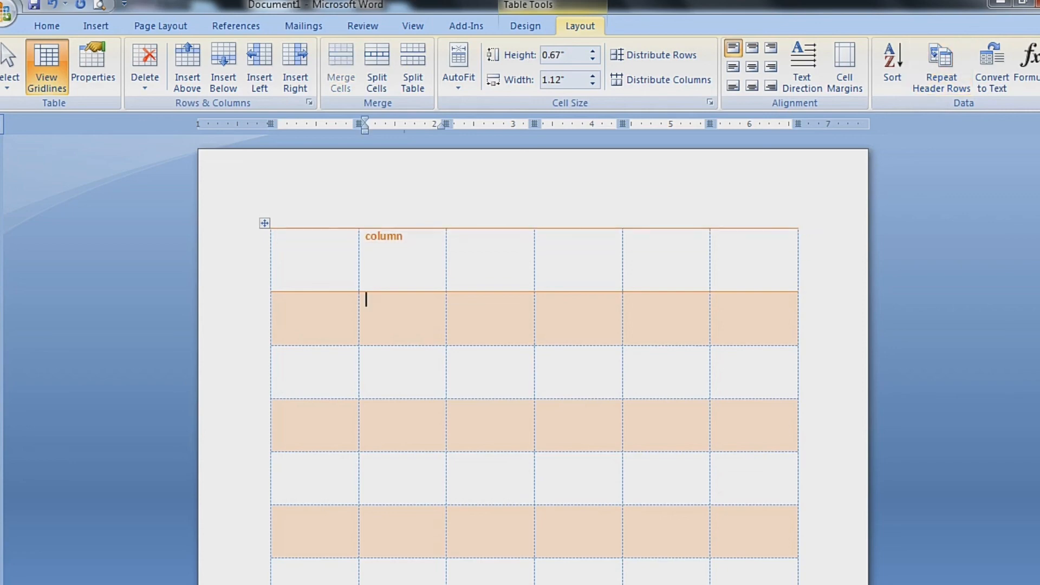
{"action": "type", "text": "n"}
{"action": "key", "text": "BackSpace"}
{"action": "type", "text": "rscit"}
{"action": "key", "text": "Tab"}
Convert the table's first two rows to text separated by tabs, dismissing the Windows color scheme prompt.
{"action": "left_click_drag", "start_coordinate": [296, 244], "coordinate": [755, 320]}
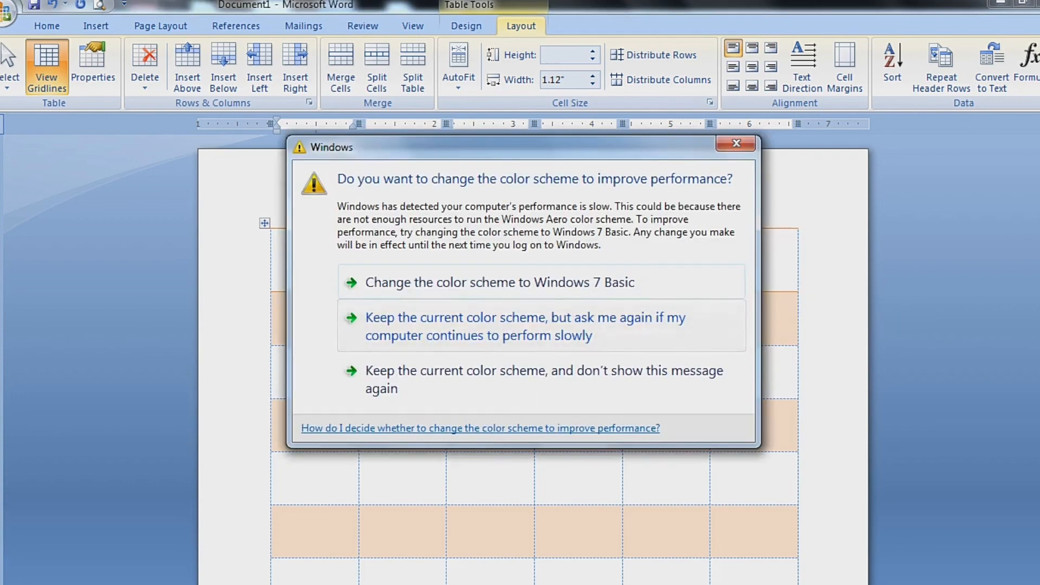
{"action": "left_click", "coordinate": [736, 144]}
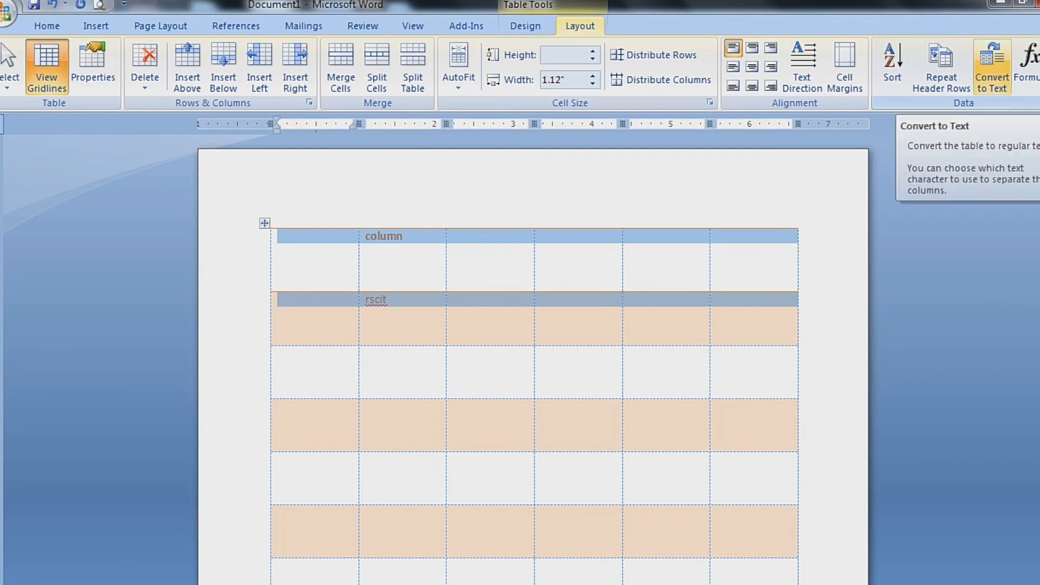
{"action": "left_click", "coordinate": [992, 67]}
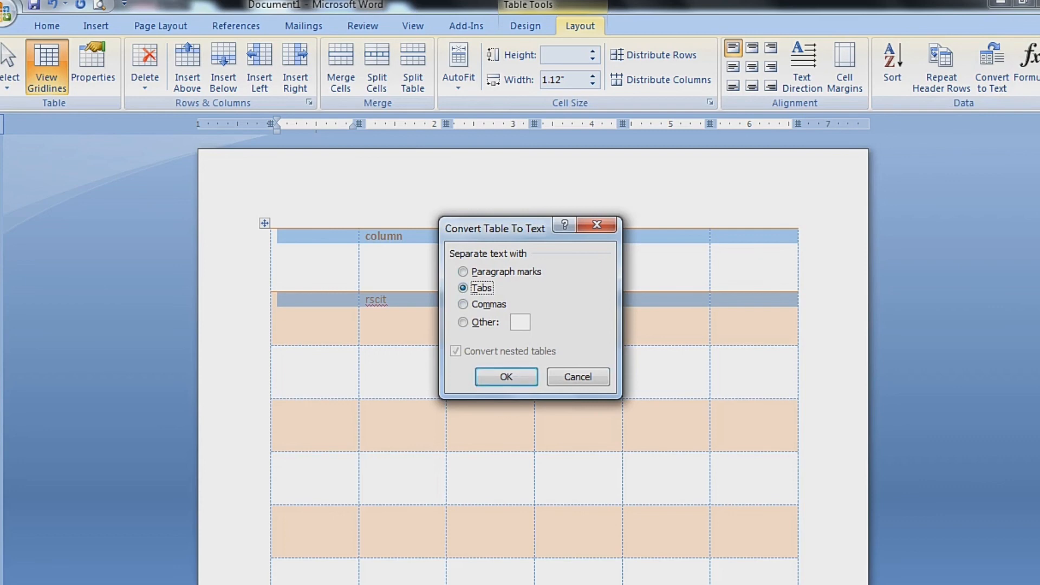
{"action": "key", "text": "Return"}
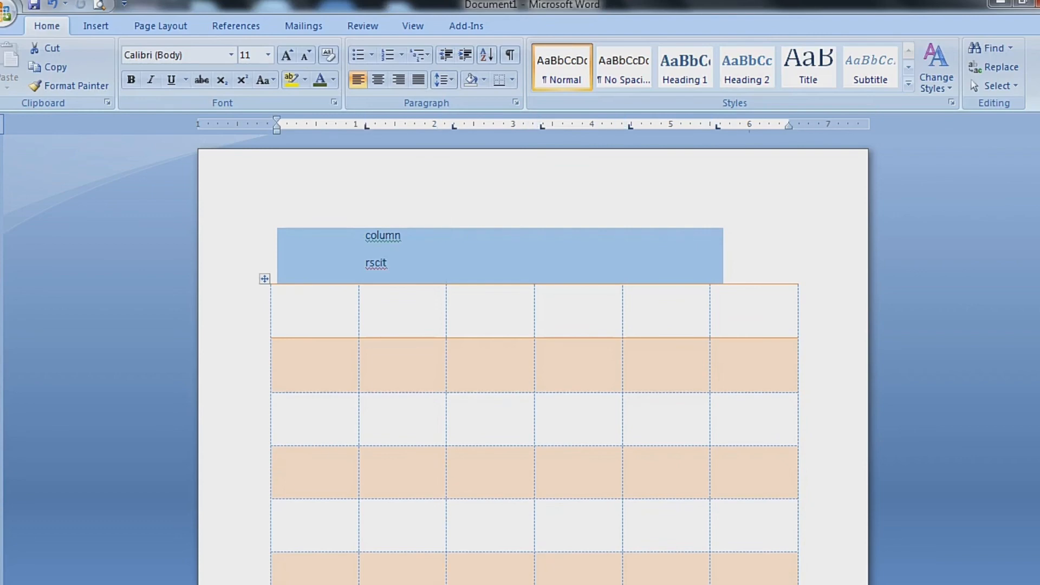
Open the Formula dialog for the third cell in the remaining table's first row.
{"action": "left_click", "coordinate": [454, 292]}
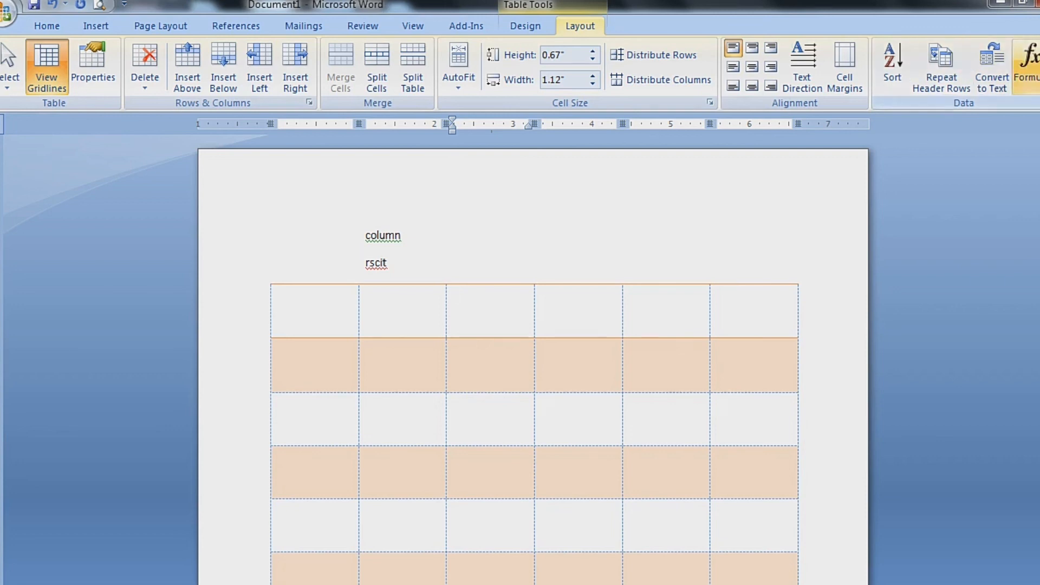
{"action": "left_click", "coordinate": [1030, 59]}
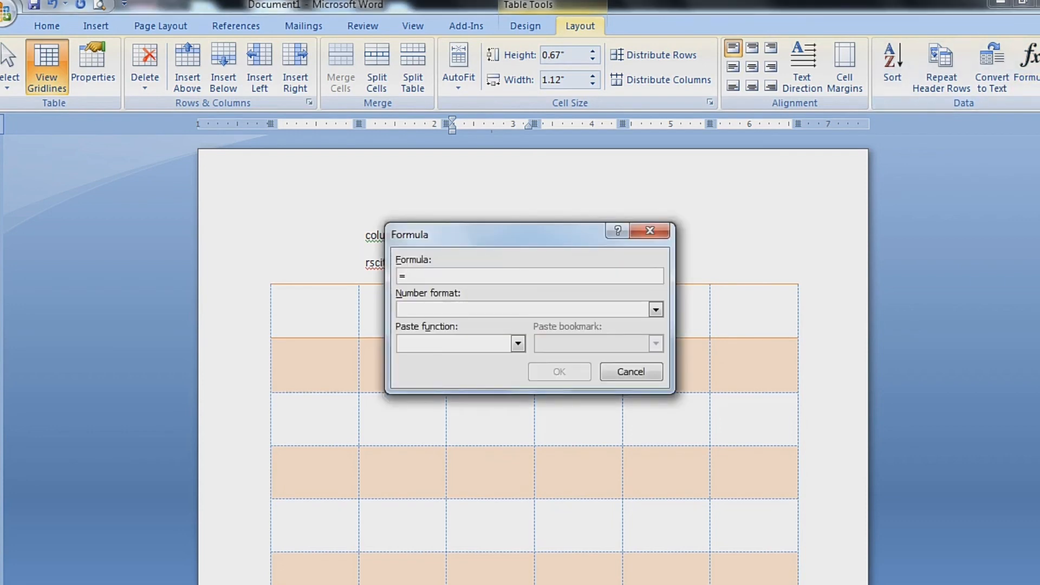